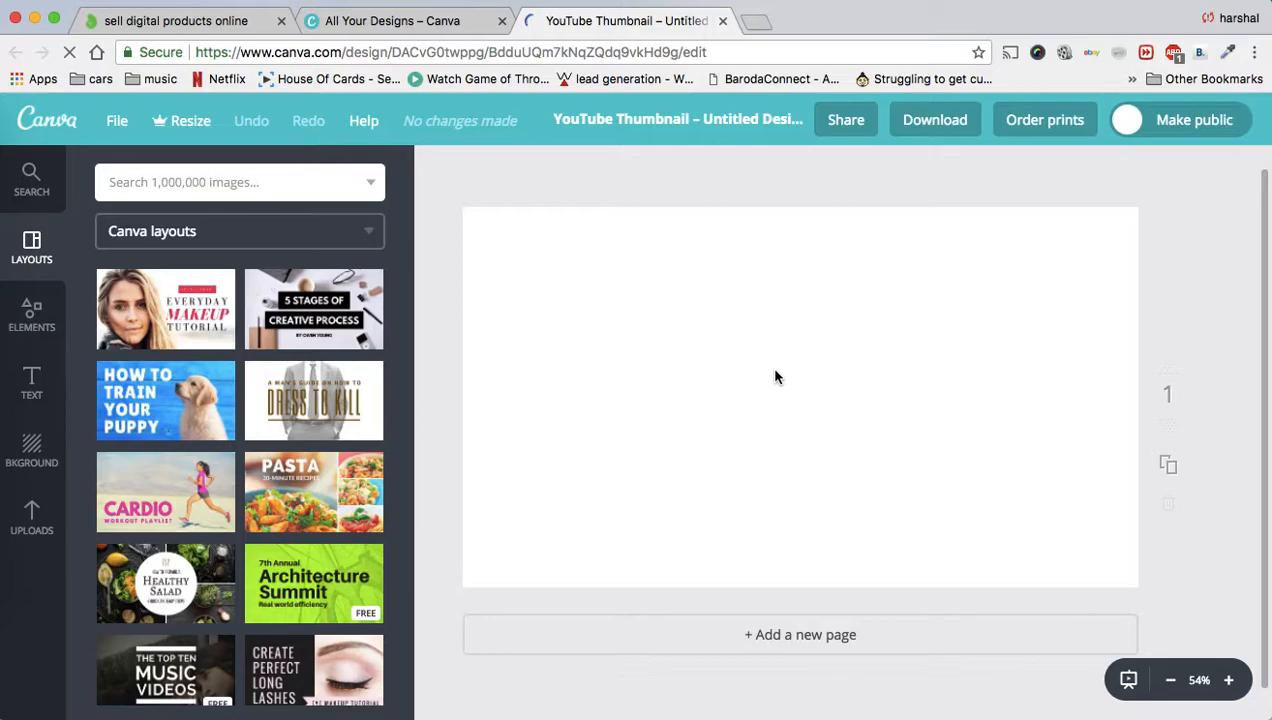
- Search the image library for wordpress, add the free black WordPress logo and enlarge it at the lower right of the canvas
left_click(211, 182)
type("wordpress")
key("Return")
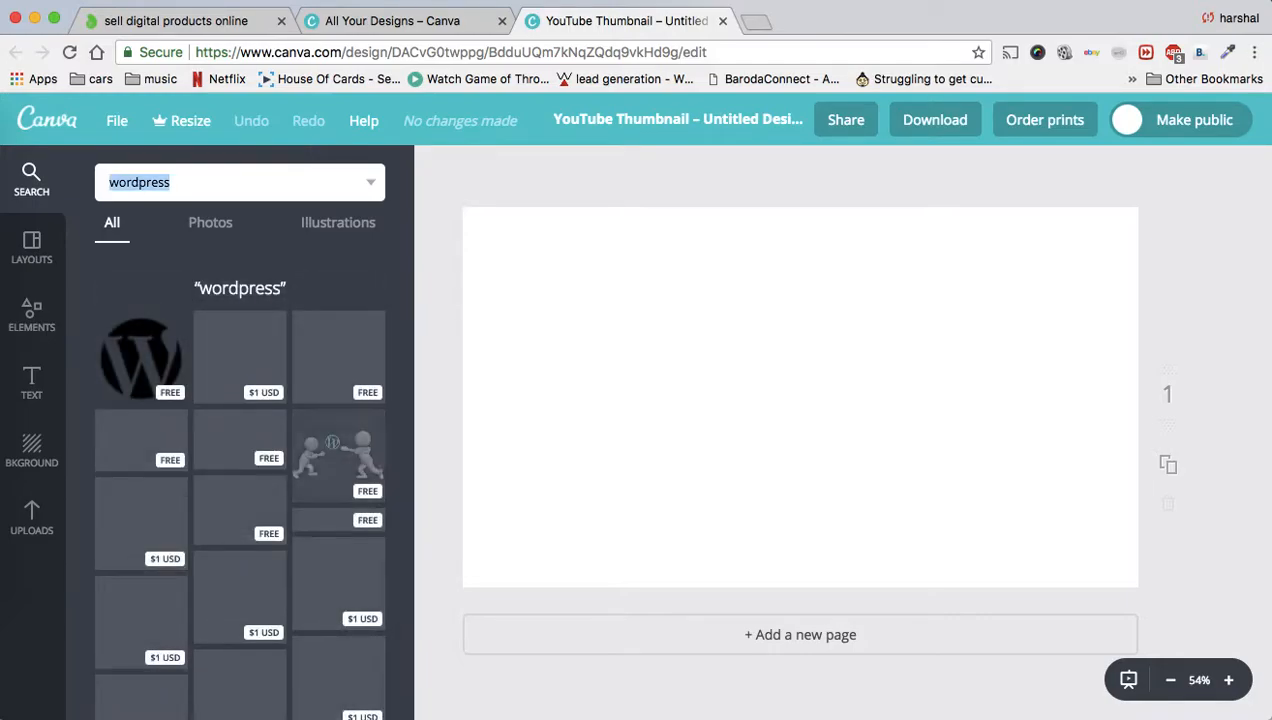
left_click(153, 370)
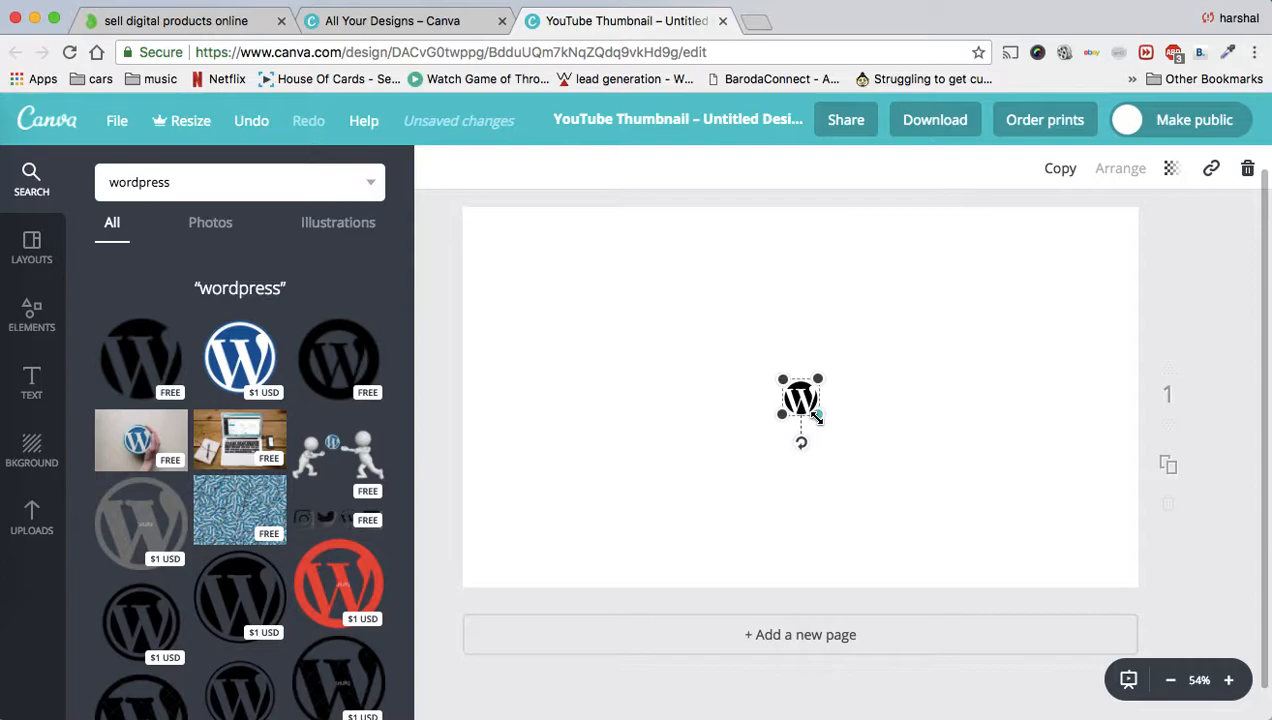
left_click_drag(818, 414, 910, 492)
left_click_drag(855, 459, 977, 475)
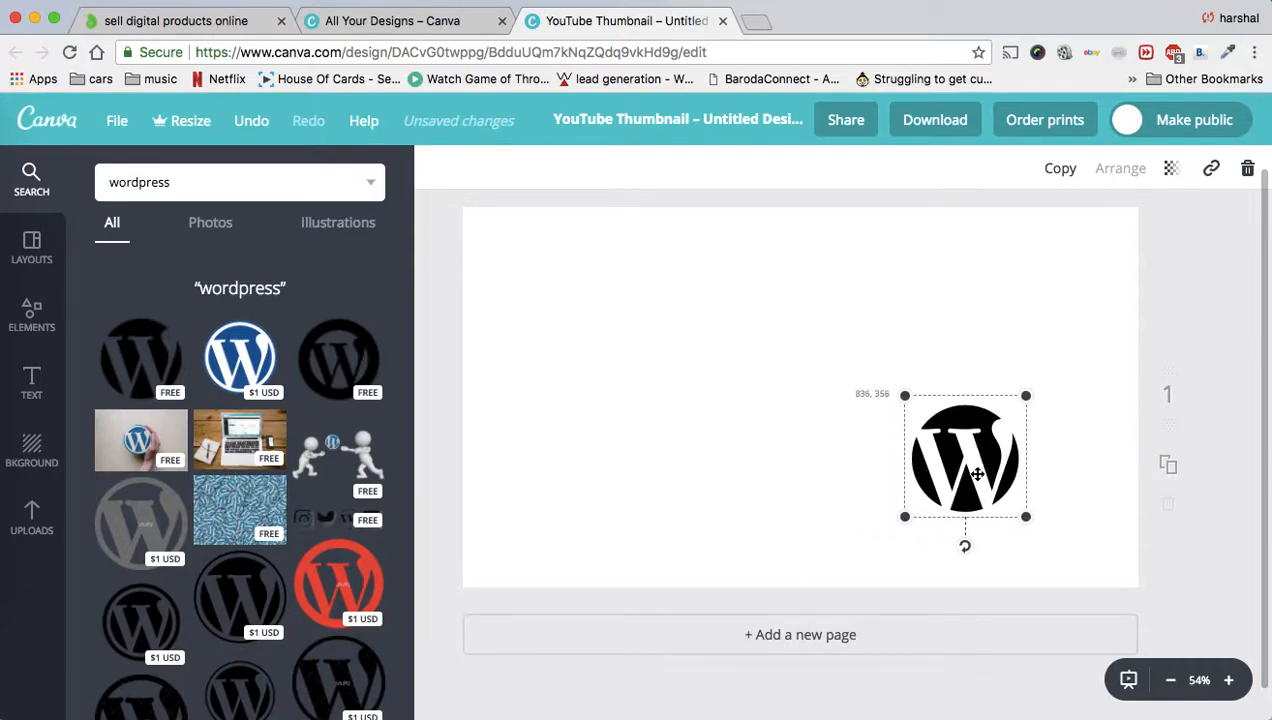
- Search the image library for browser and bring its results into view
left_click(228, 189)
left_click_drag(228, 189, 67, 165)
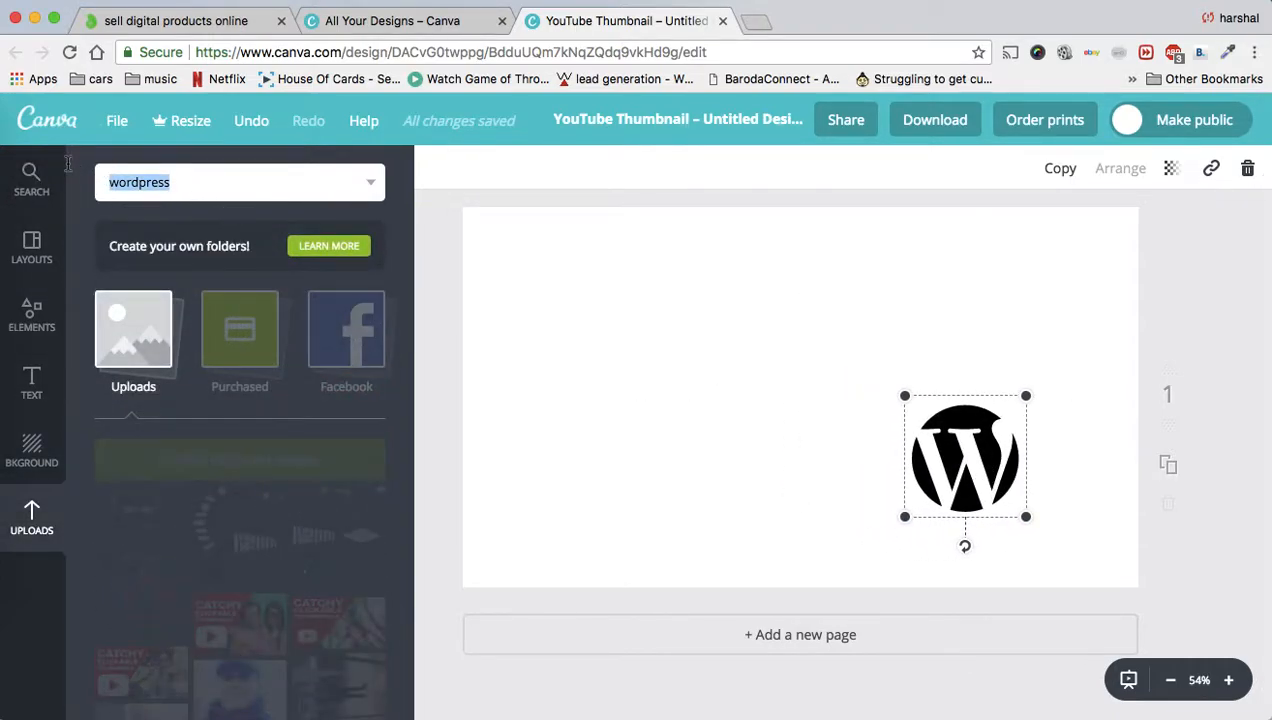
type("browser")
key("Return")
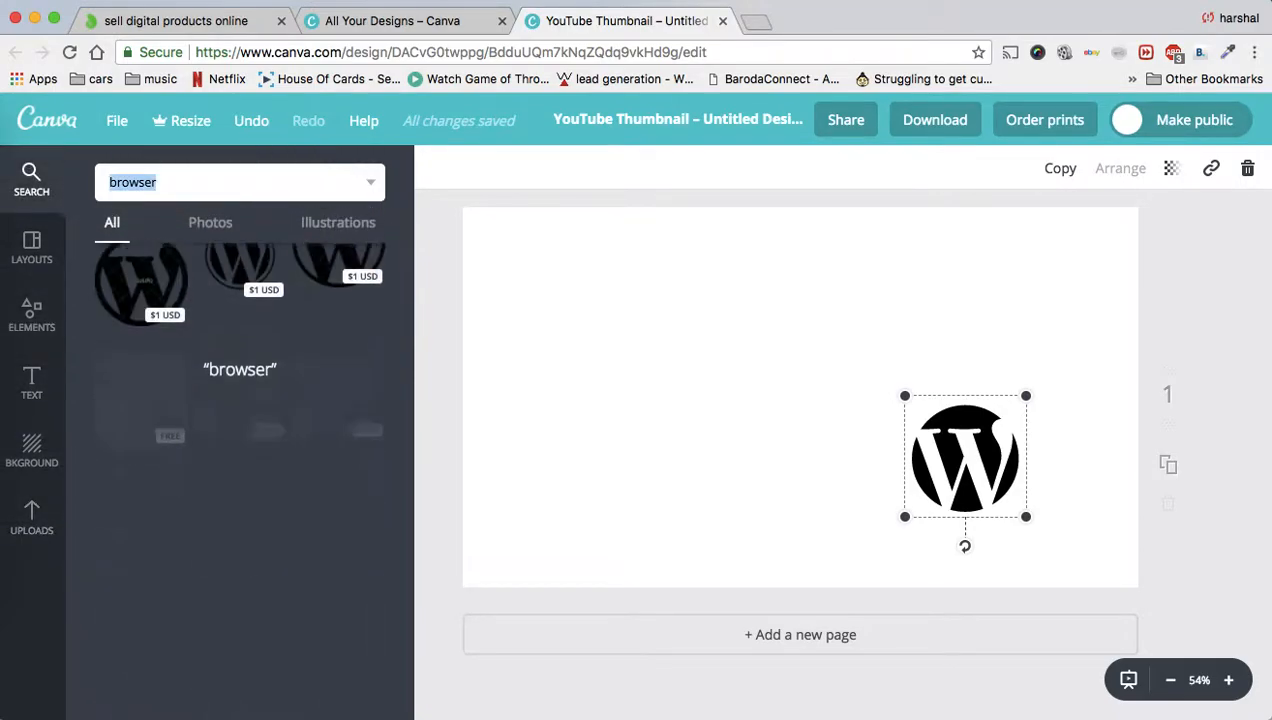
scroll(355, 275, "down", 2)
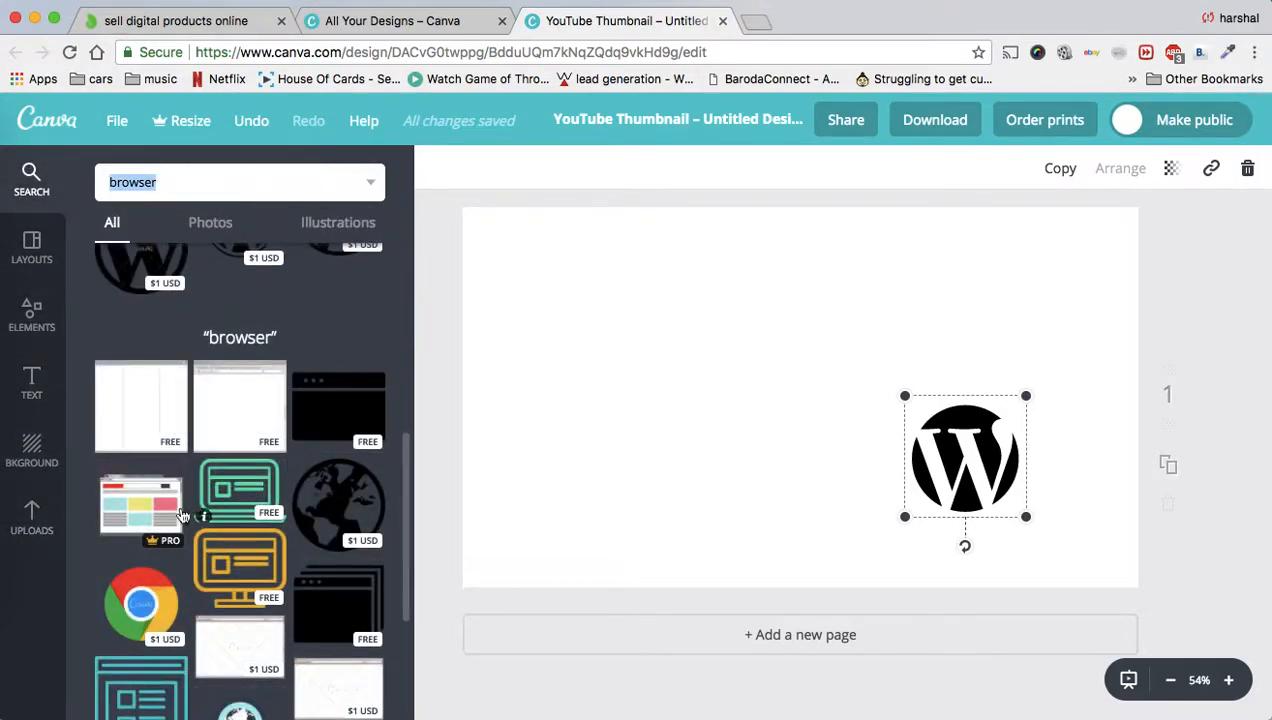
- Add the free black browser window graphic and enlarge it over the left part of the canvas
left_click(325, 410)
left_click_drag(753, 350, 440, 248)
left_click_drag(627, 322, 577, 384)
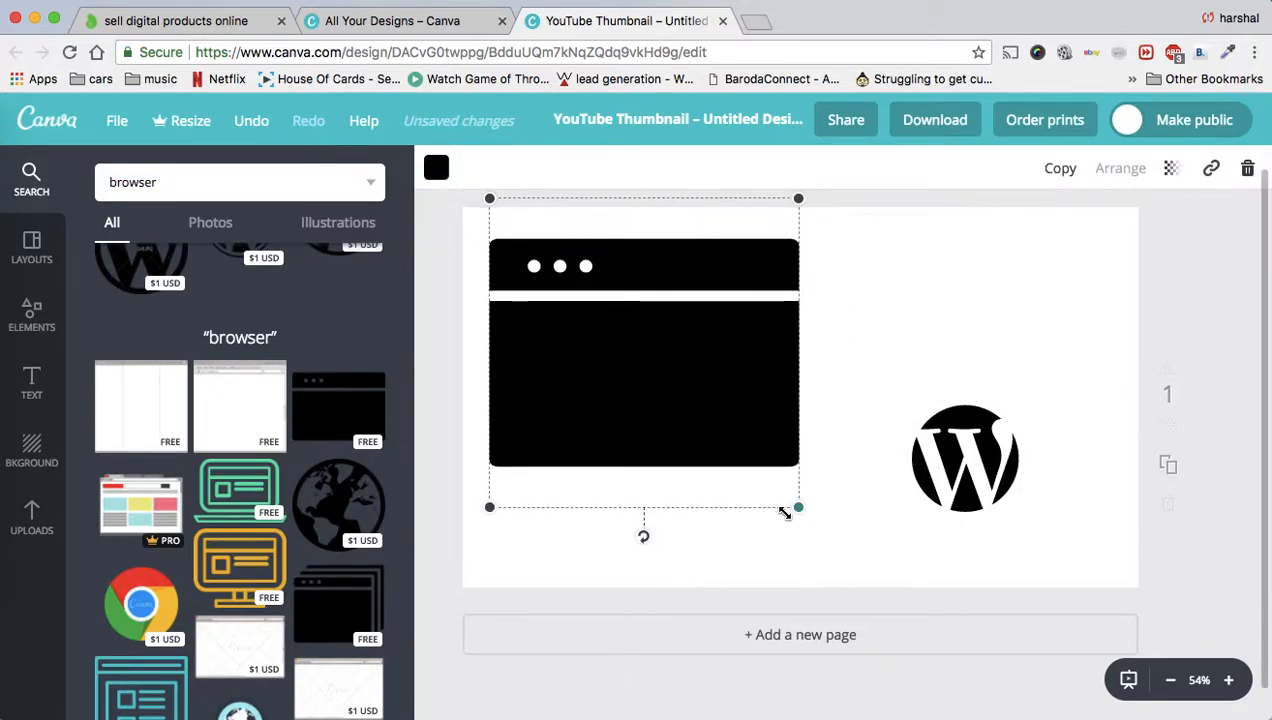
left_click_drag(800, 507, 885, 580)
left_click(1082, 392)
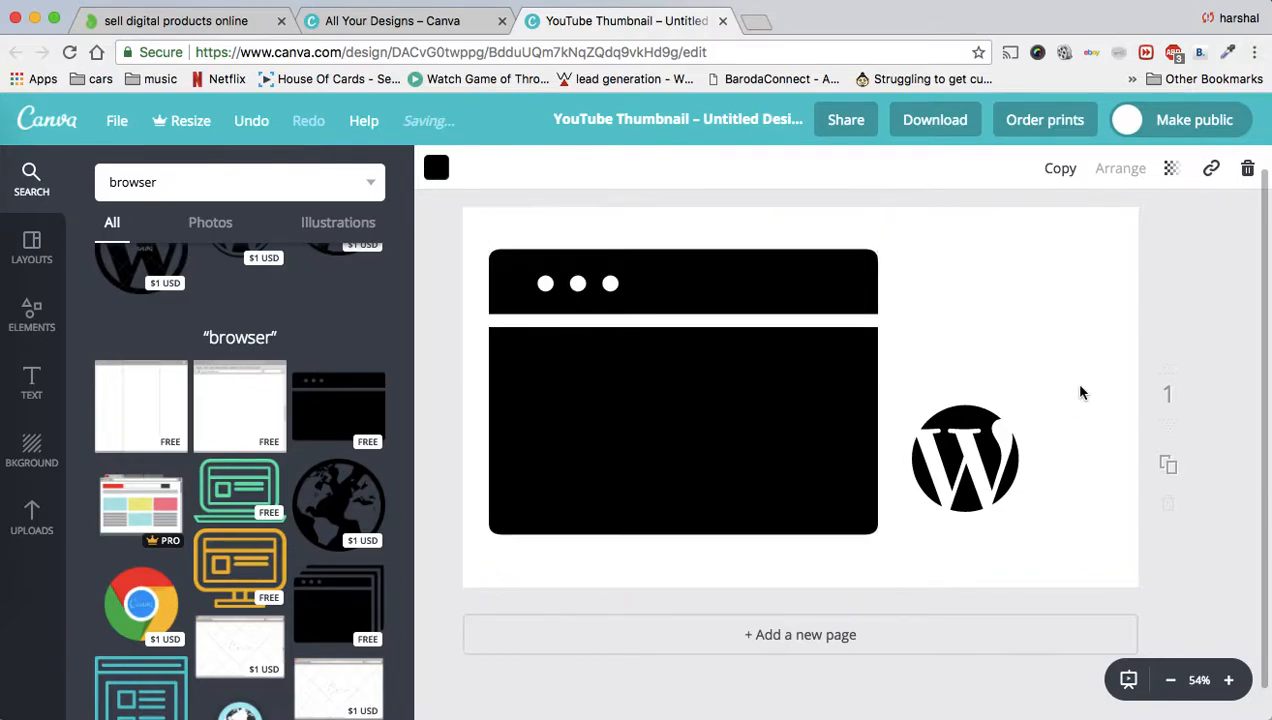
- Replace the black browser graphic with the free white browser window that has a grey title bar
left_click(659, 376)
scroll(221, 448, "down", 3)
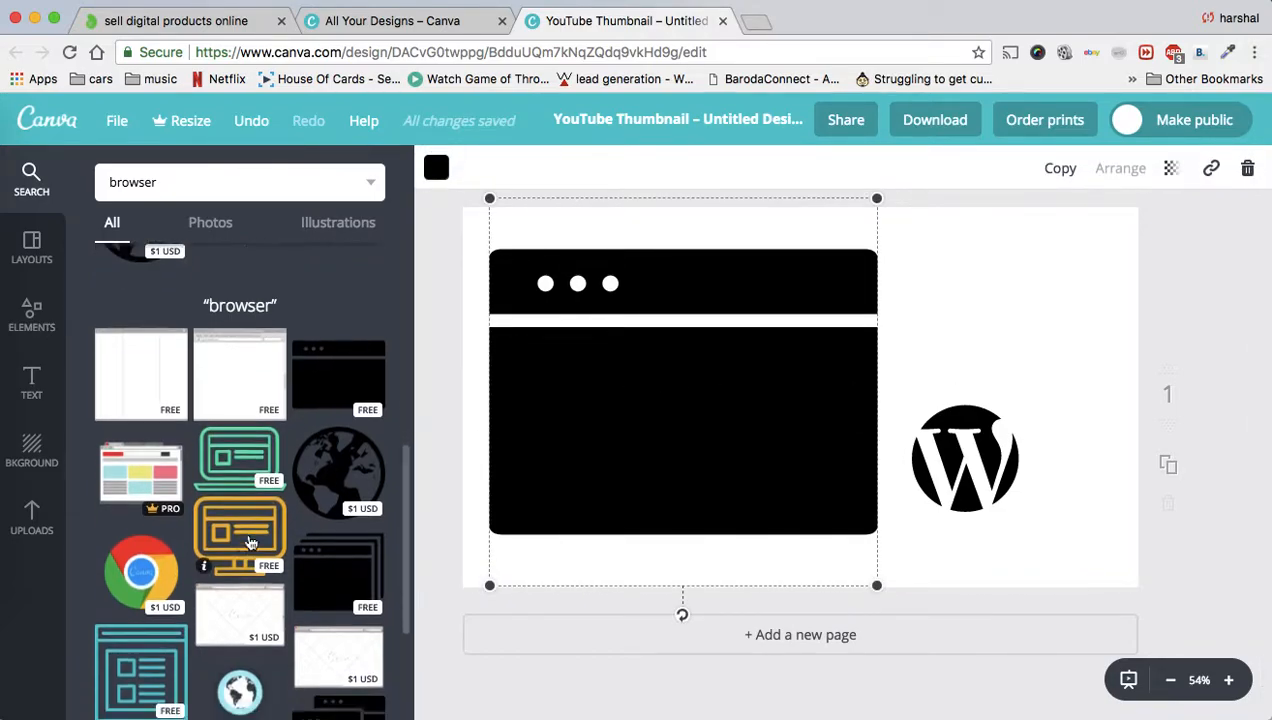
scroll(140, 497, "up", 5)
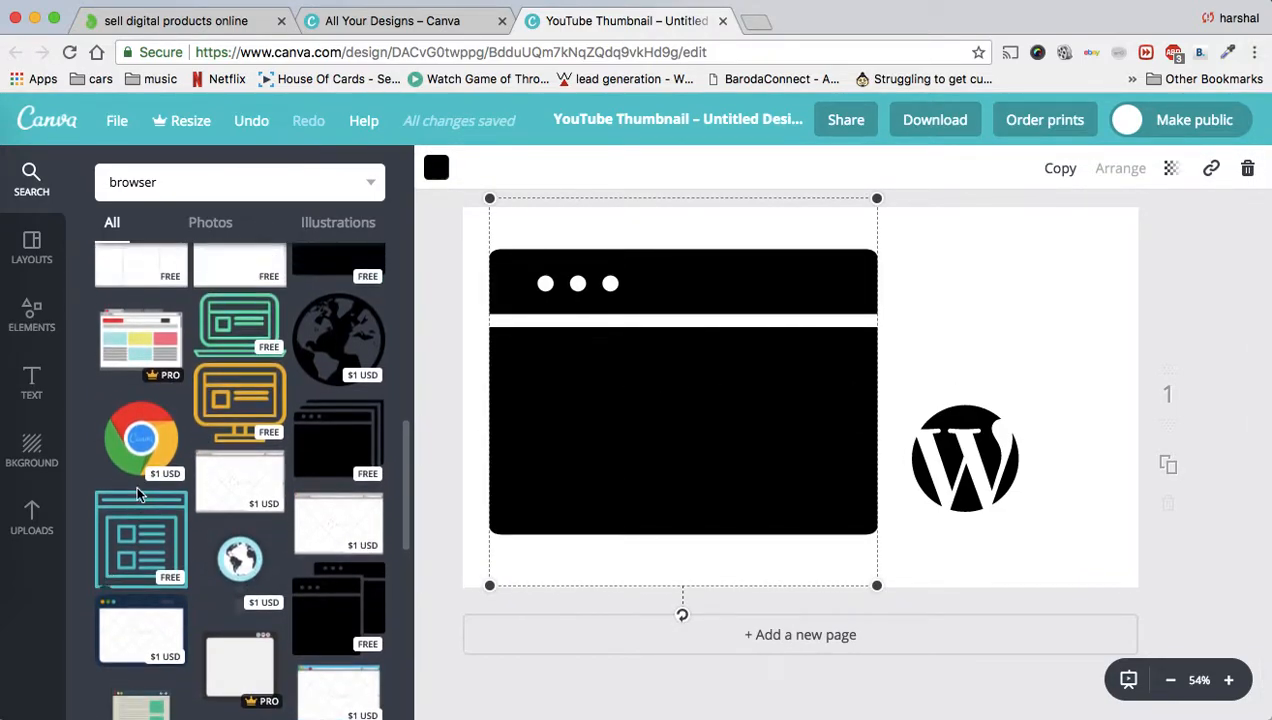
scroll(140, 497, "down", 1)
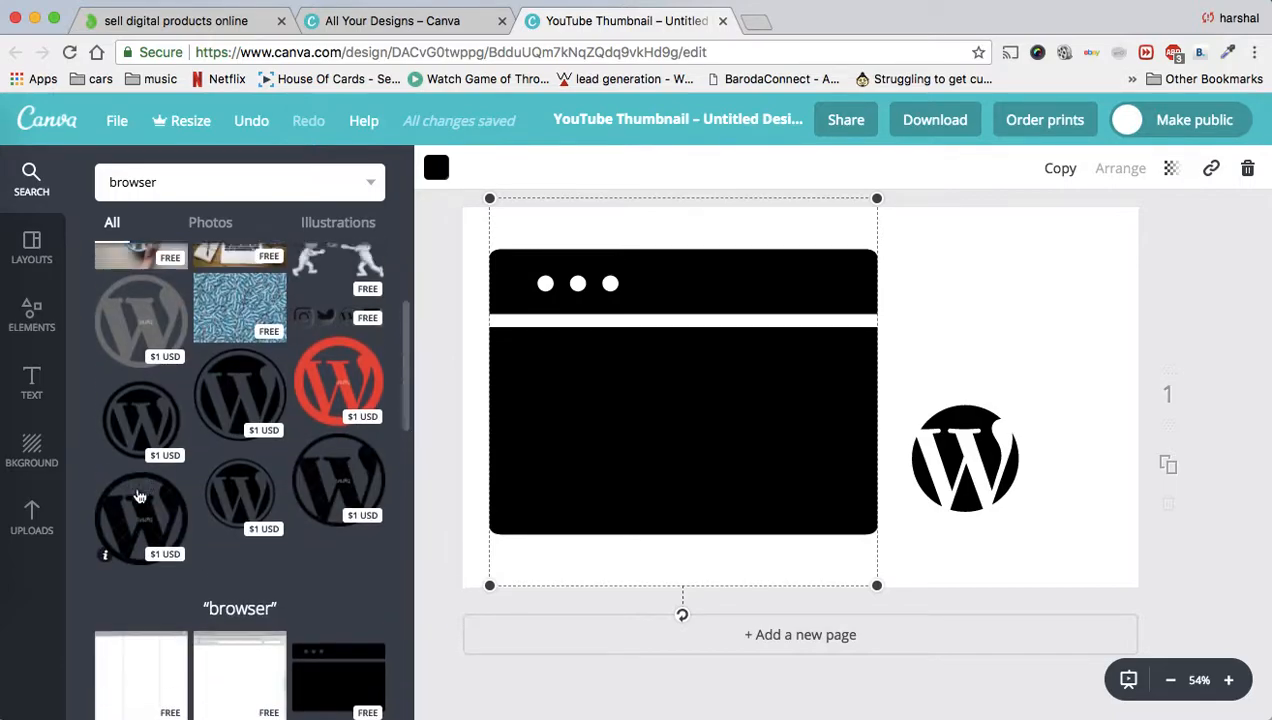
left_click(143, 613)
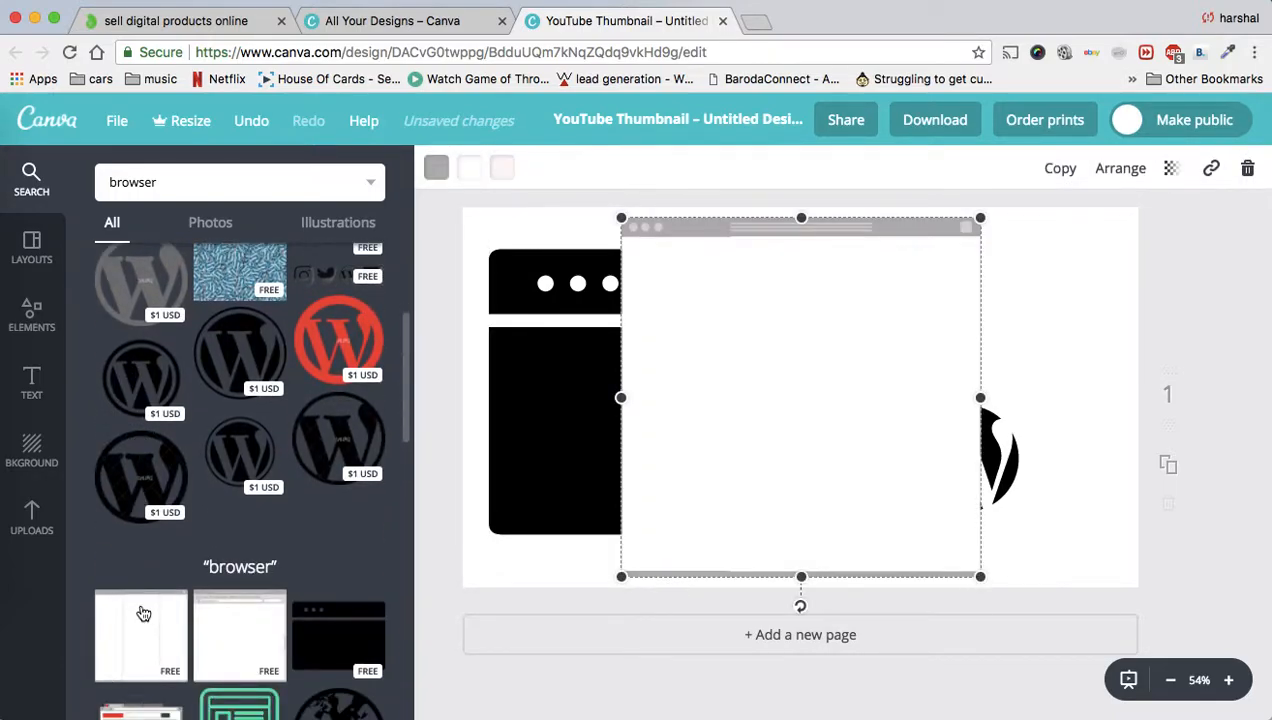
left_click(561, 475)
key("Delete")
- Move the white browser window to the left and widen it, shifting the WordPress logo right to make room
left_click(818, 442)
left_click_drag(704, 383, 589, 384)
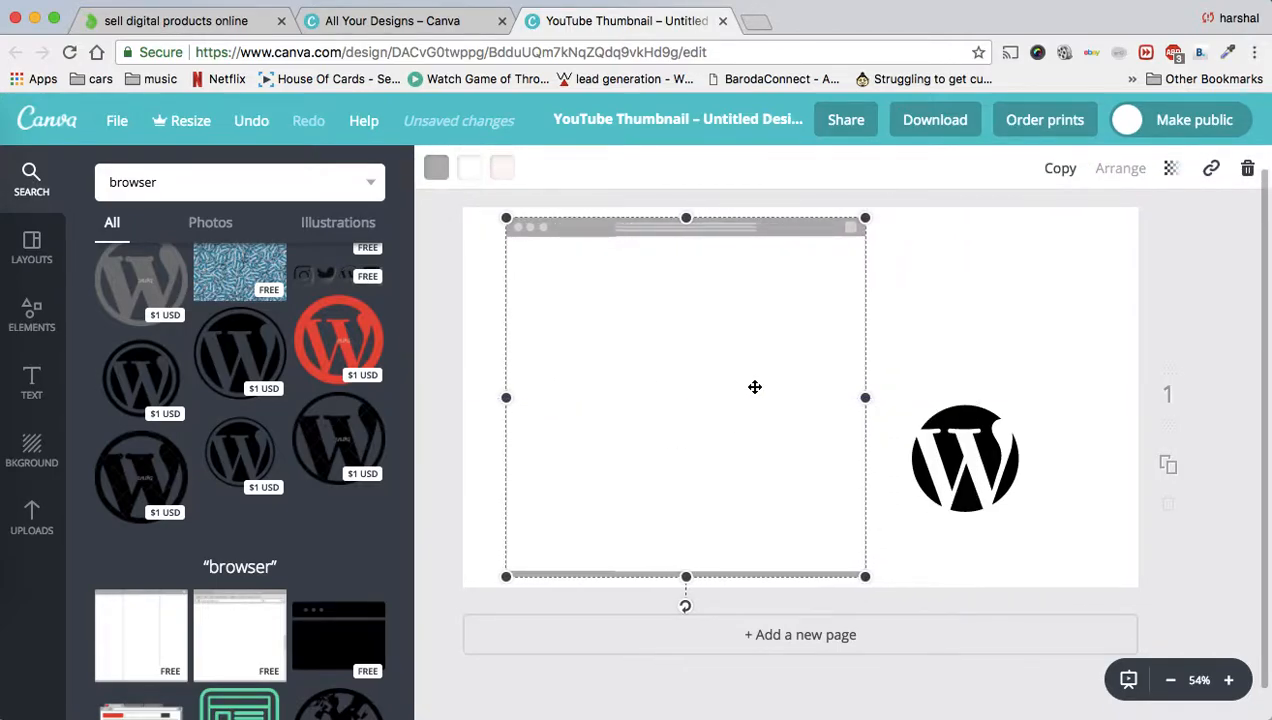
left_click_drag(866, 397, 923, 395)
left_click_drag(983, 462, 1049, 468)
left_click(873, 389)
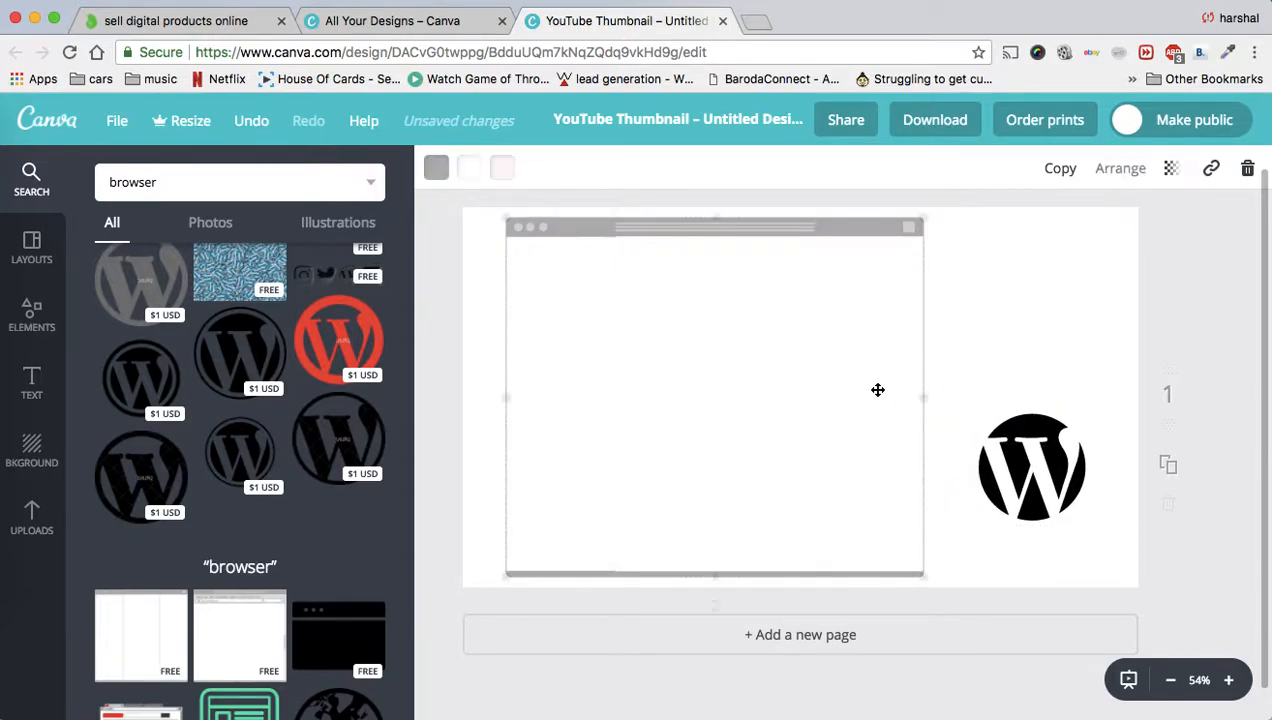
left_click_drag(922, 403, 962, 403)
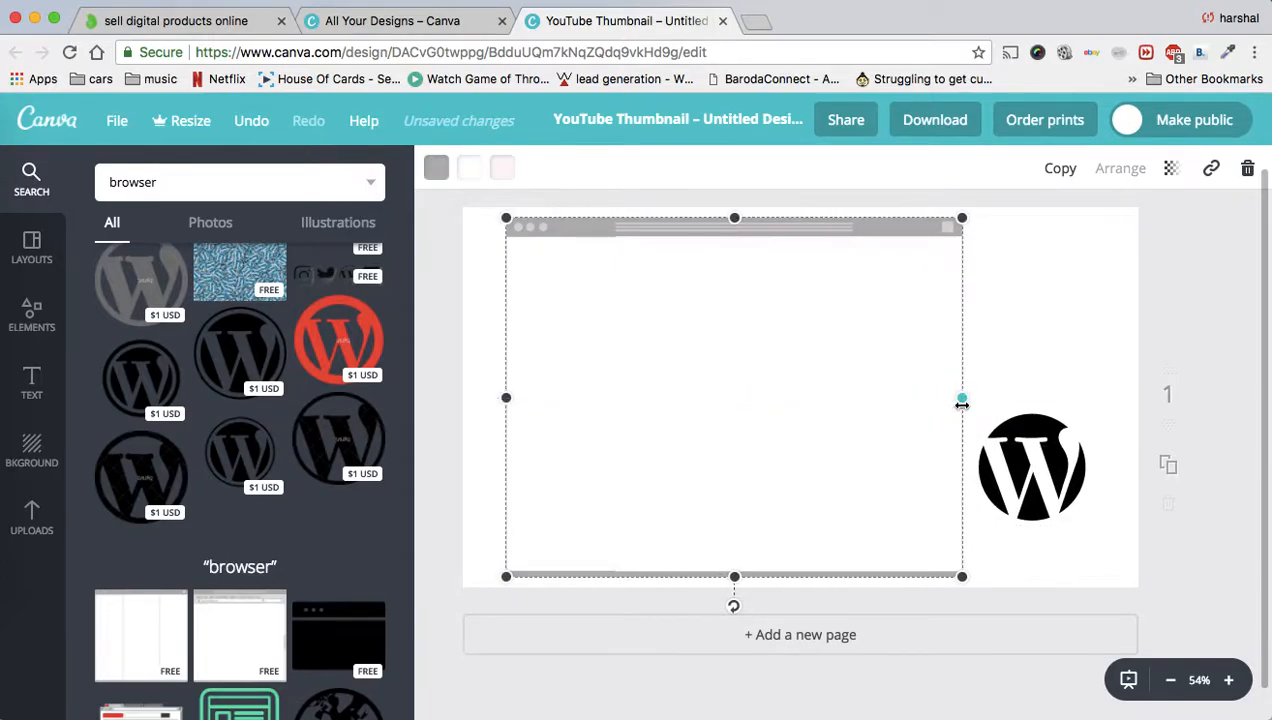
left_click(1020, 317)
- Place the WordPress logo in the lower-left corner of the canvas and the browser window on the right side
left_click(1005, 456)
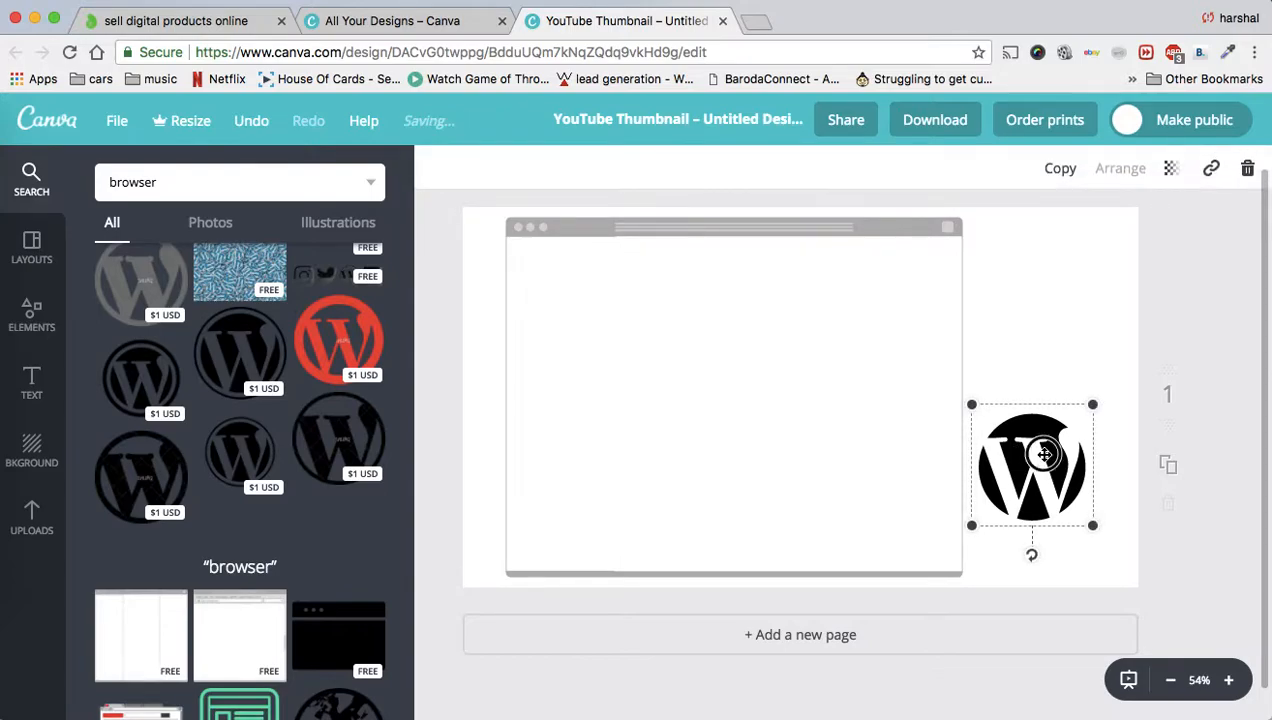
left_click_drag(1046, 453, 676, 451)
left_click(733, 338)
left_click_drag(690, 308, 837, 304)
left_click_drag(612, 450, 537, 510)
left_click(545, 366)
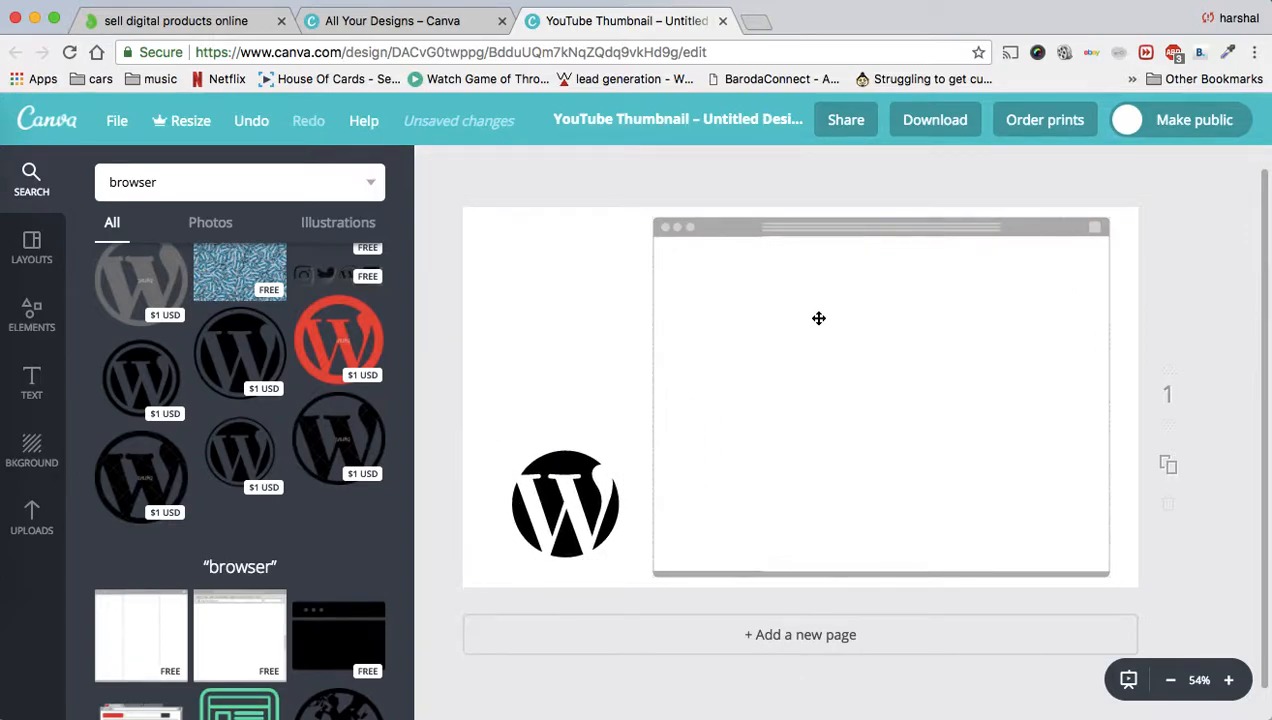
- Search the image library for website and look through the results for a picture to fill the browser window
left_click(32, 512)
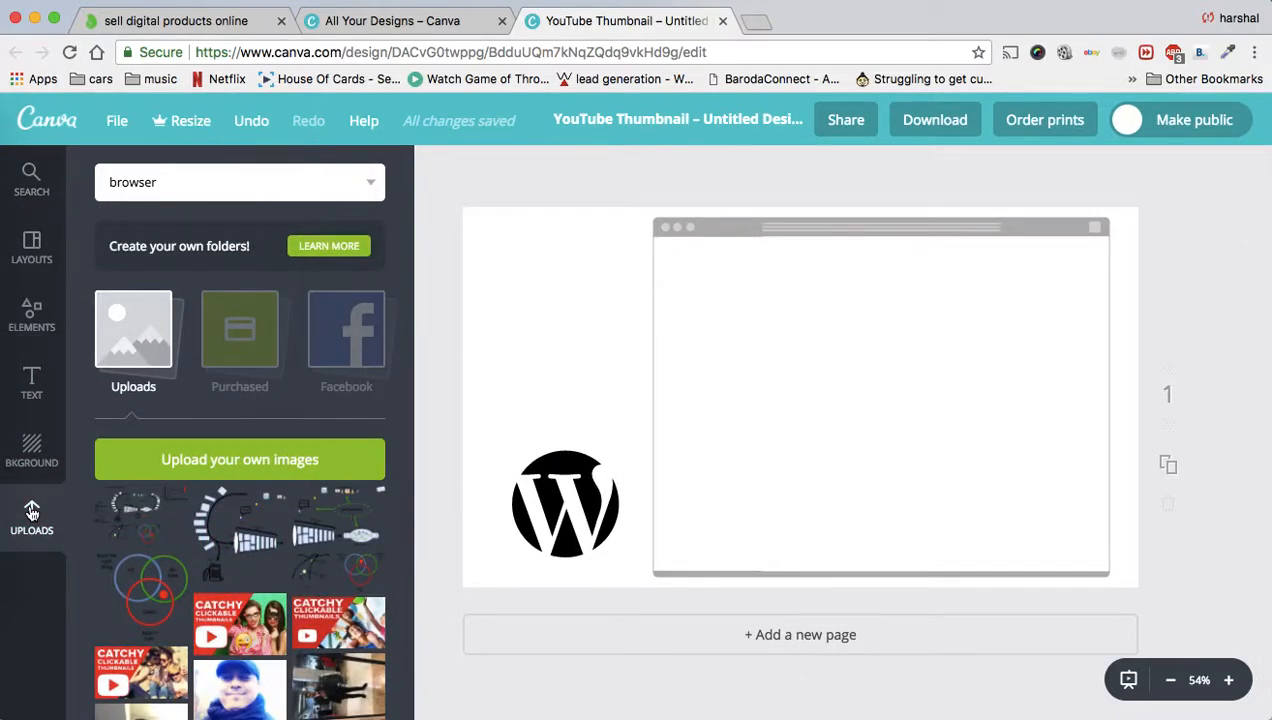
left_click(142, 186)
type("website")
key("Return")
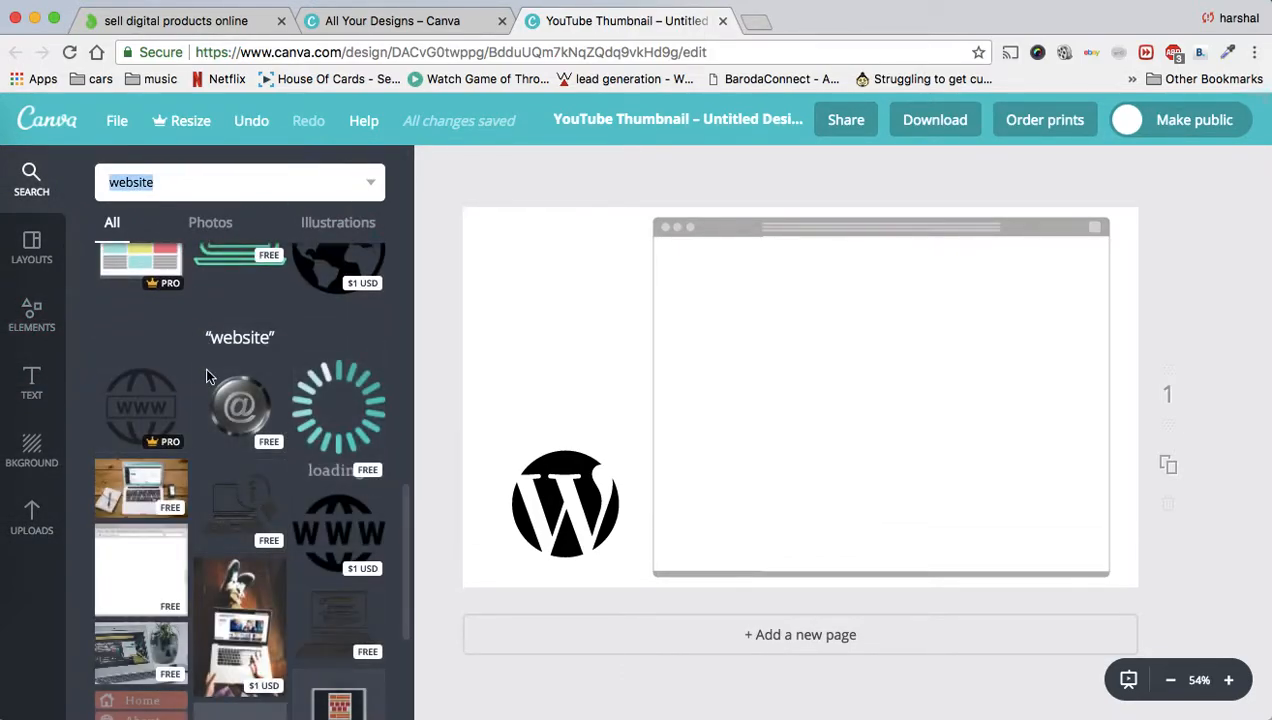
scroll(128, 380, "down", 5)
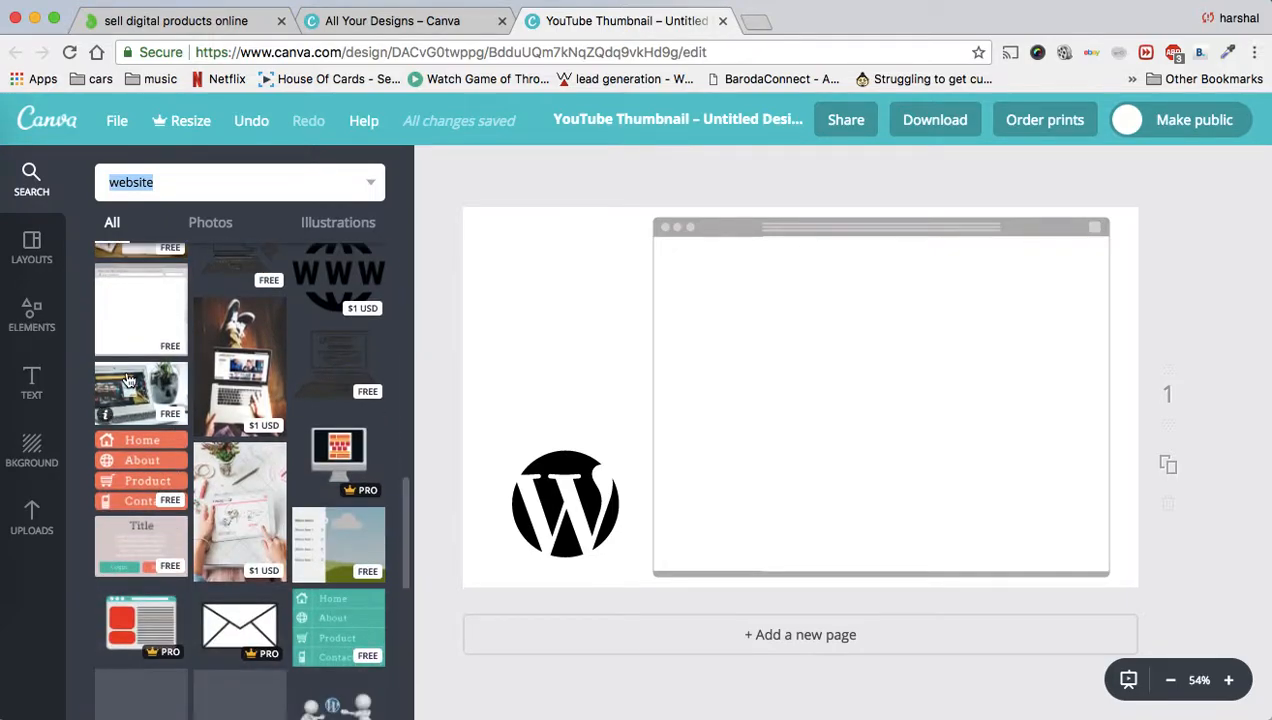
scroll(128, 380, "down", 3)
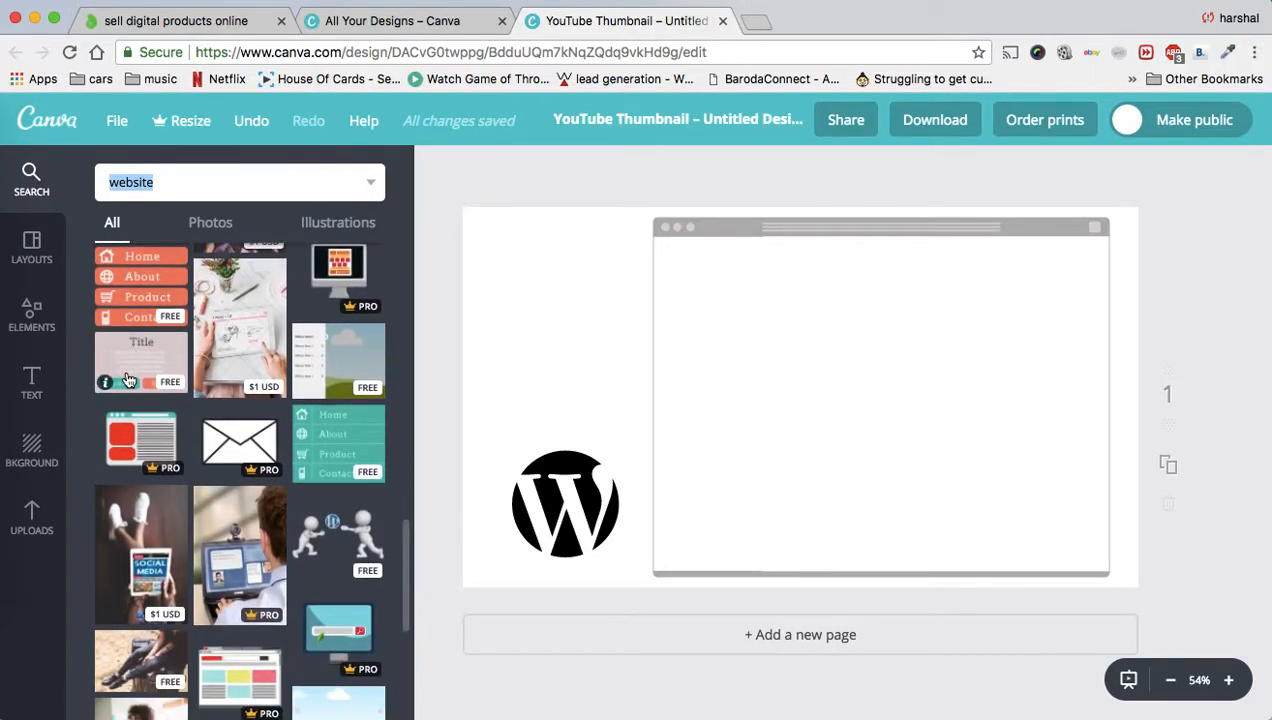
- Switch to the sell digital products online site and open its home page with the top video banner in view
left_click(168, 24)
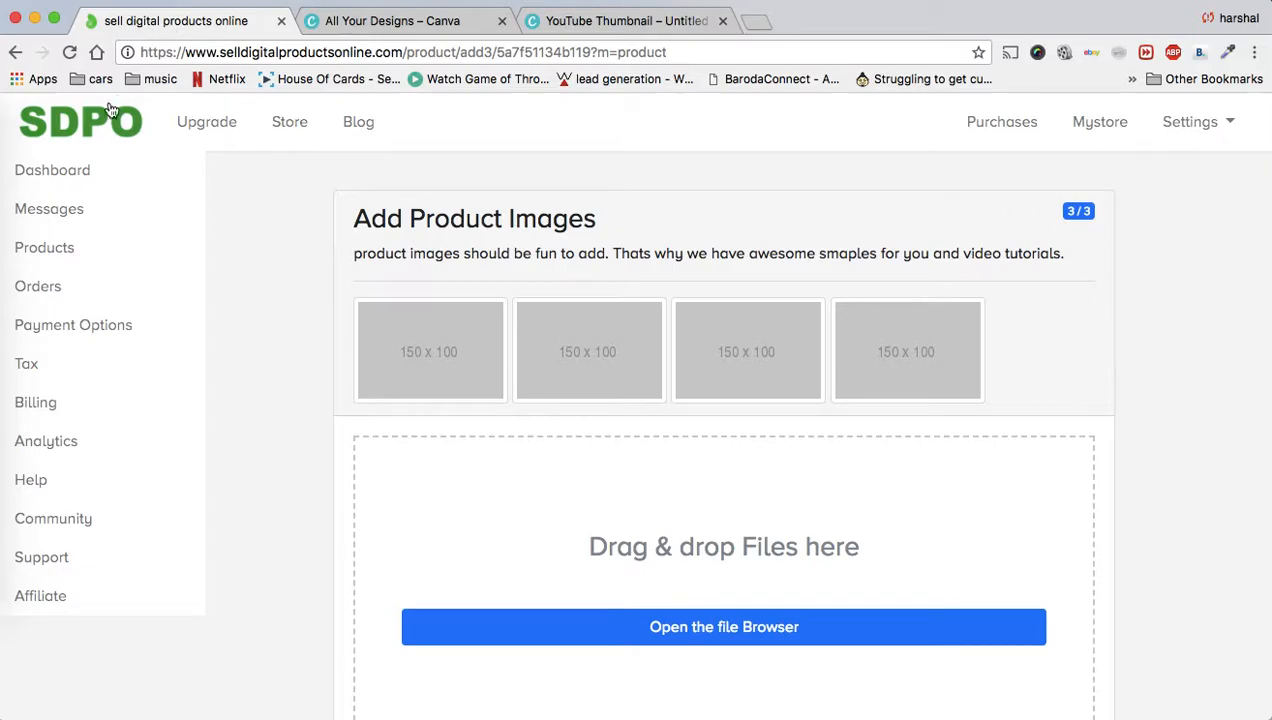
left_click(57, 113)
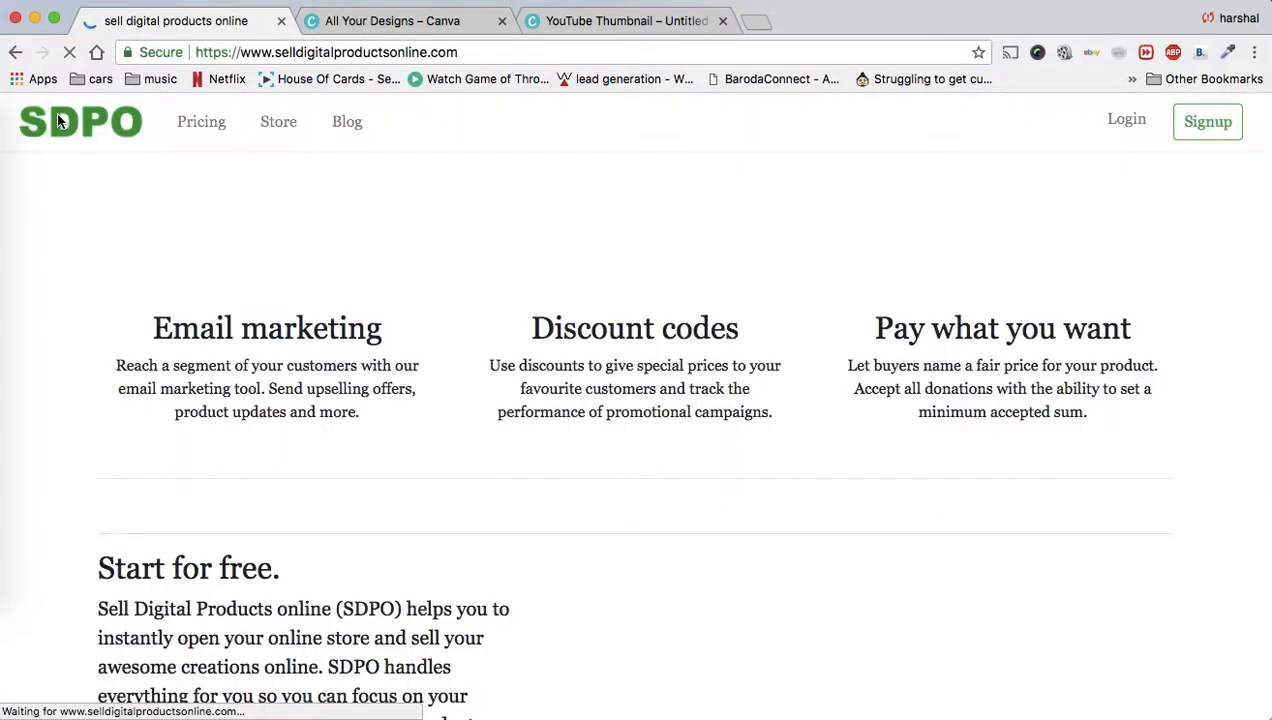
scroll(669, 412, "down", 10)
scroll(669, 412, "up", 10)
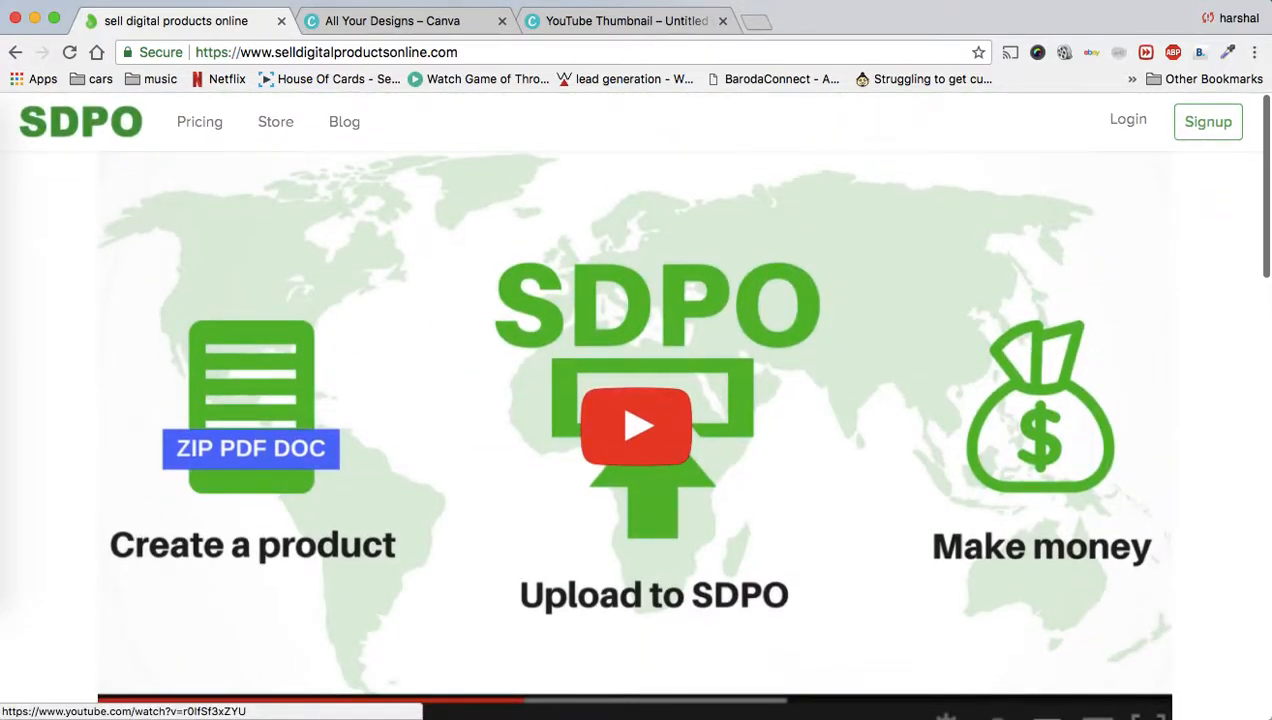
- Capture the visible part of the SDPO home page with Awesome Screenshot and finish it without annotations
left_click(1037, 52)
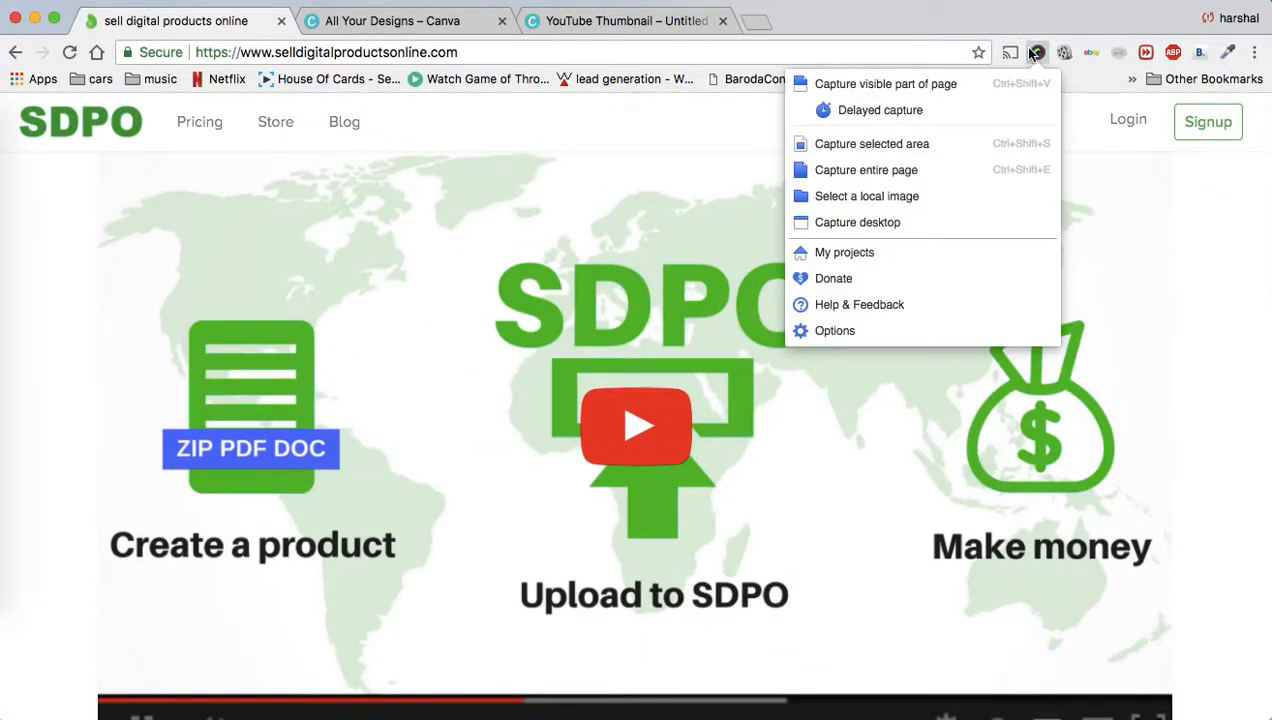
left_click(893, 86)
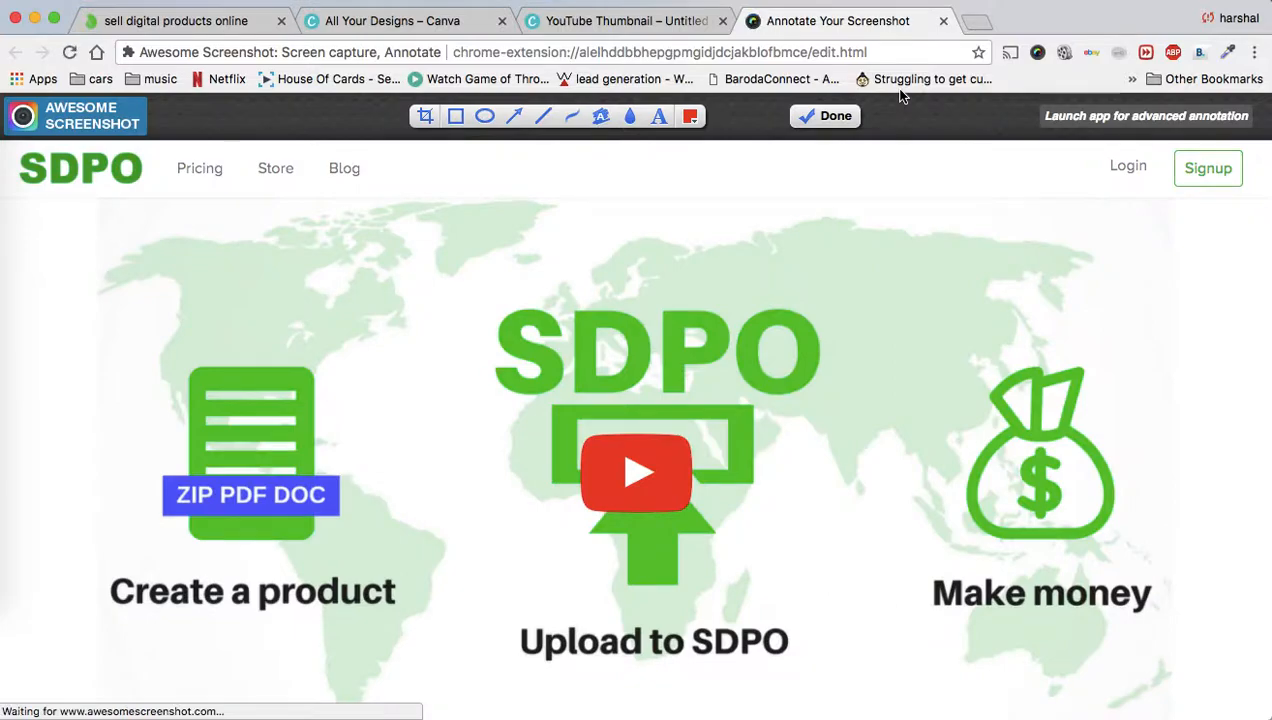
left_click(810, 115)
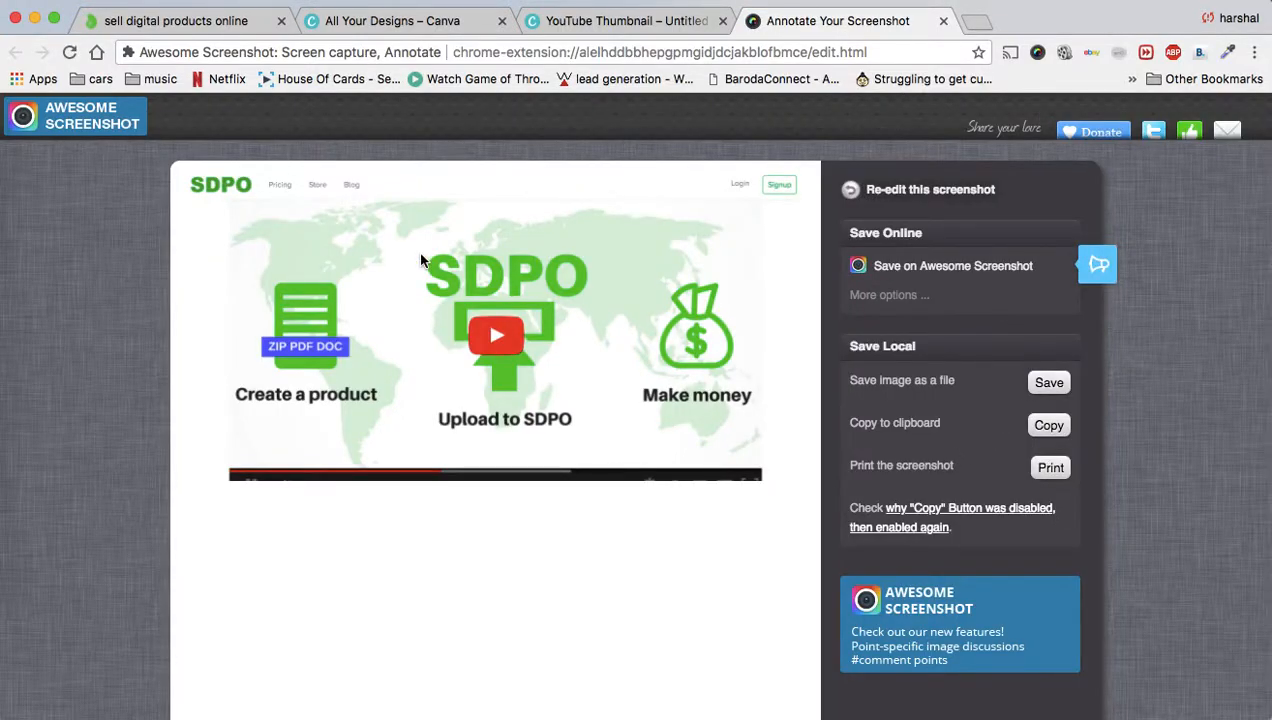
- Save the captured screenshot to the Desktop as download.png and close the screenshot editor
right_click(541, 270)
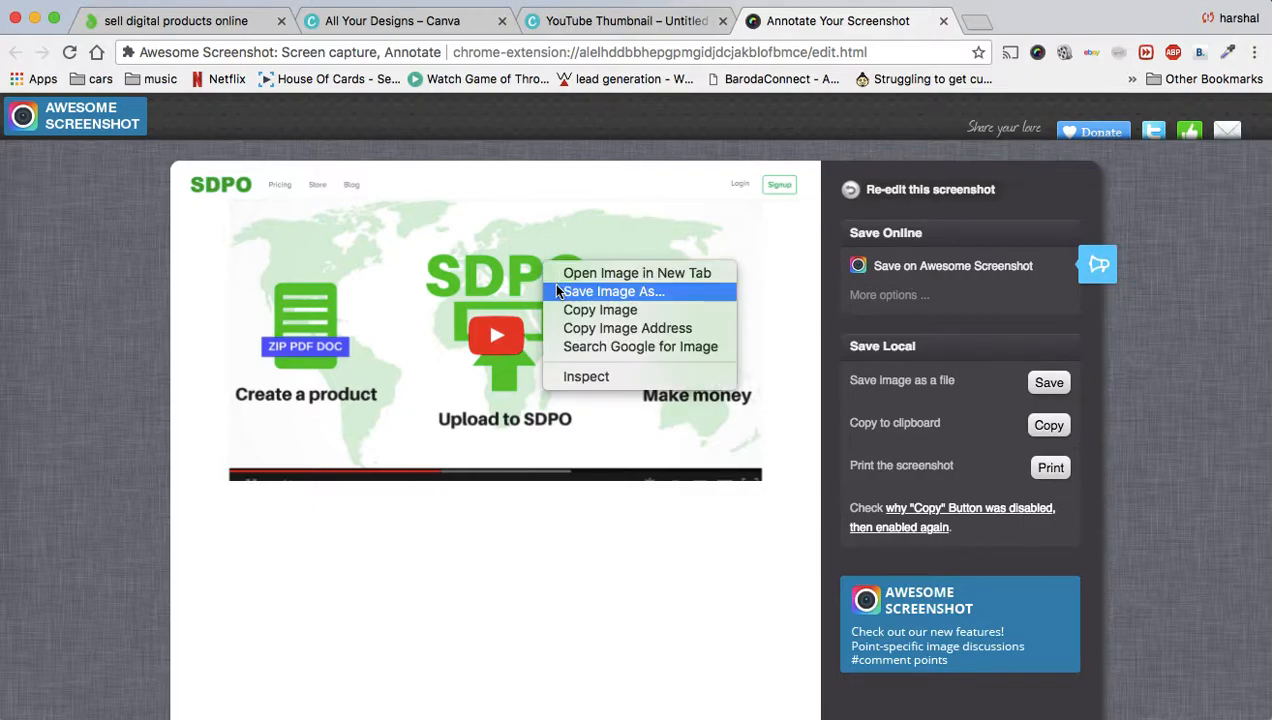
left_click(557, 289)
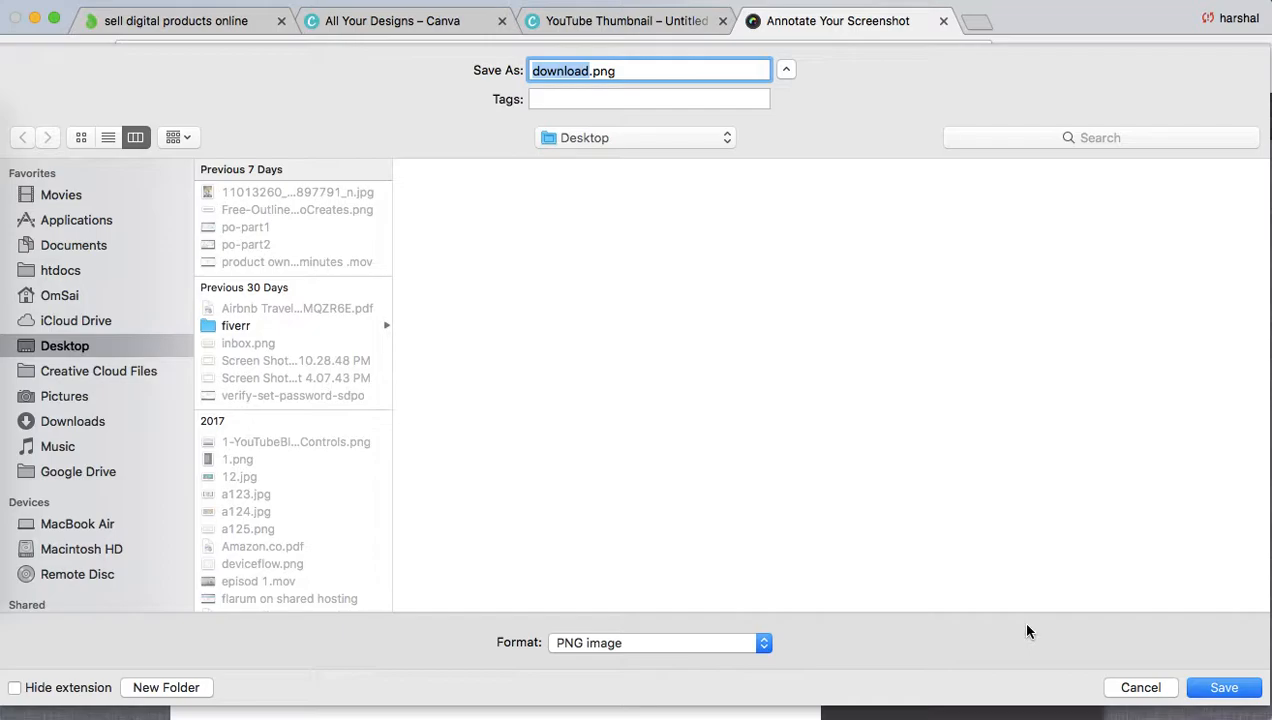
left_click(1226, 688)
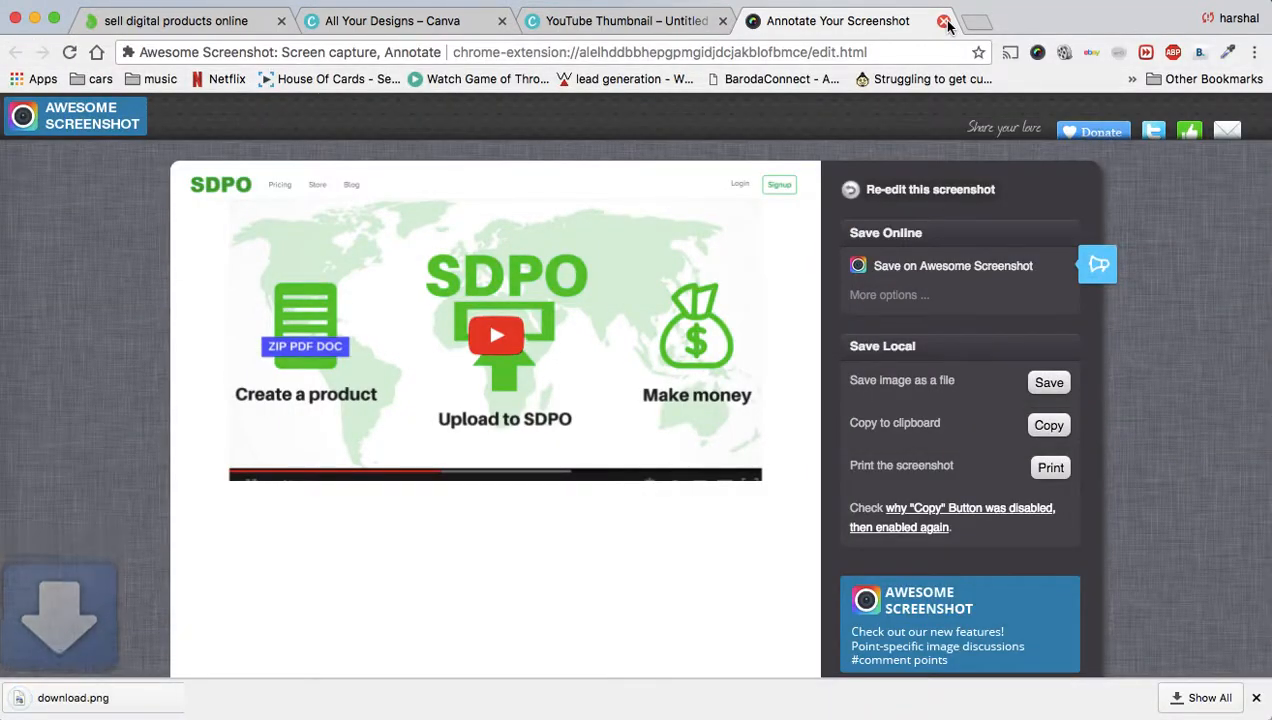
left_click(943, 20)
- Switch back to the YouTube Thumbnail design and upload download.png from the Desktop to the image uploads
left_click(426, 20)
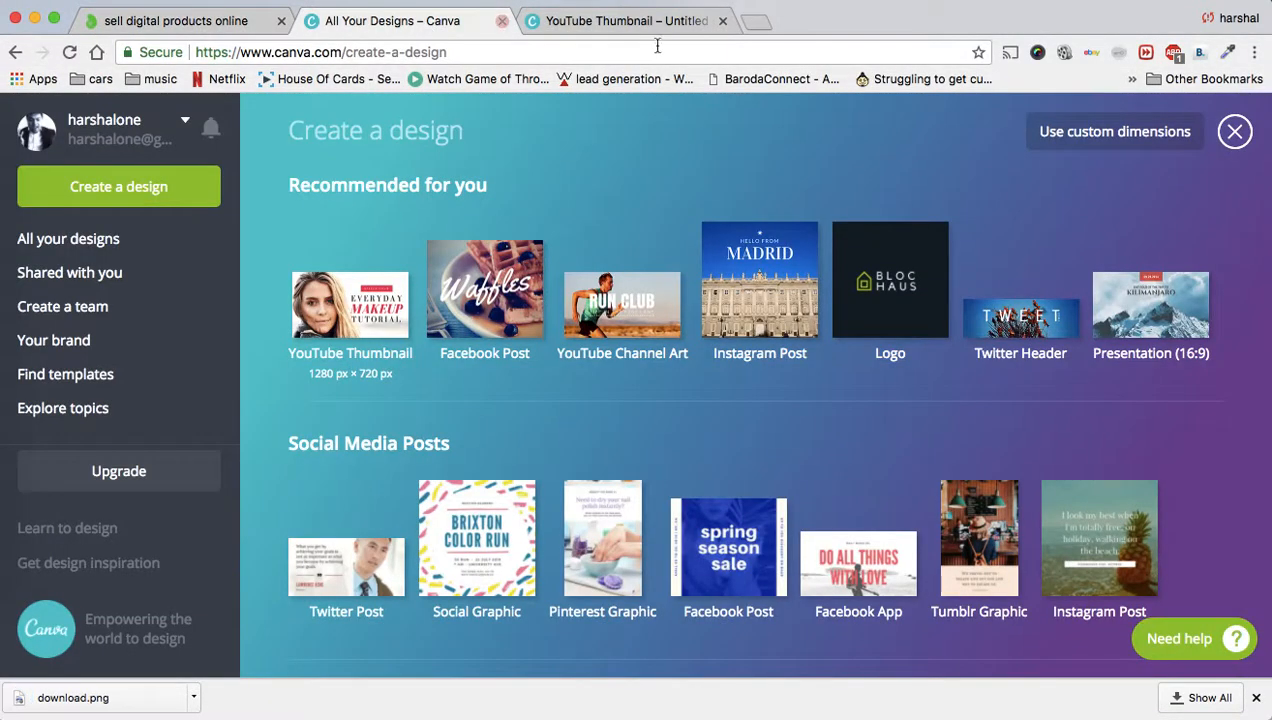
left_click(640, 22)
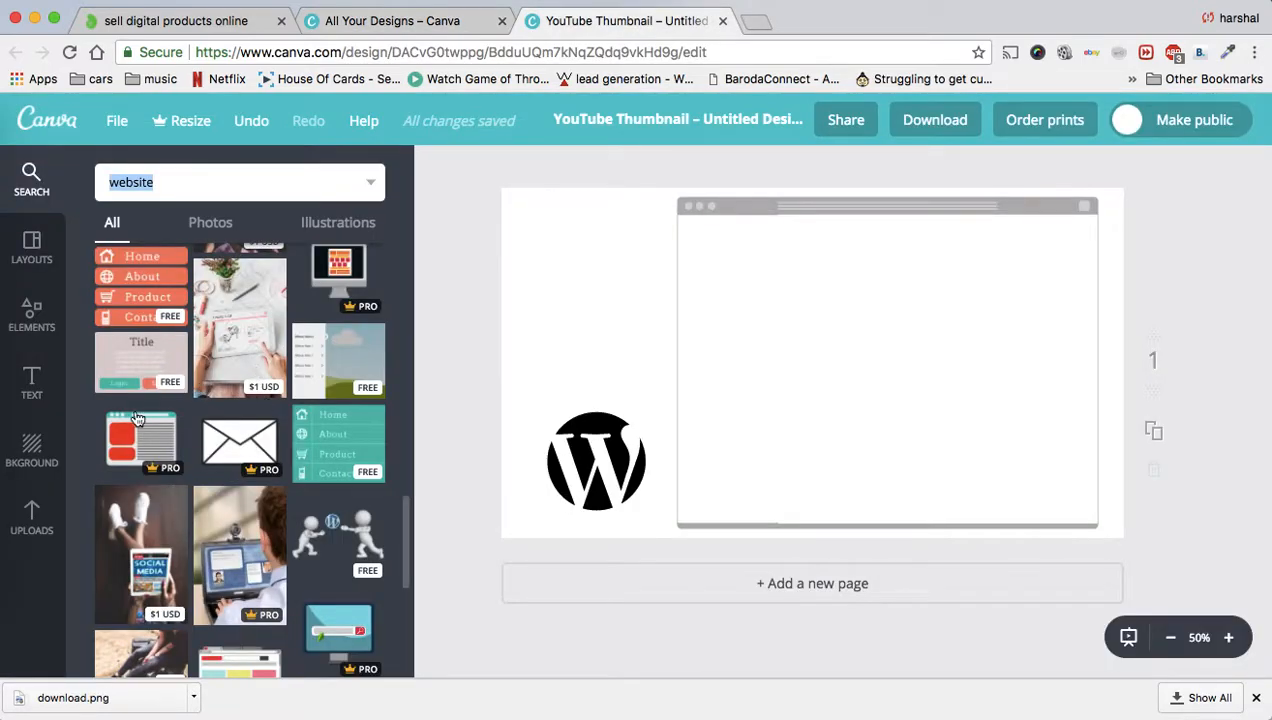
left_click(33, 520)
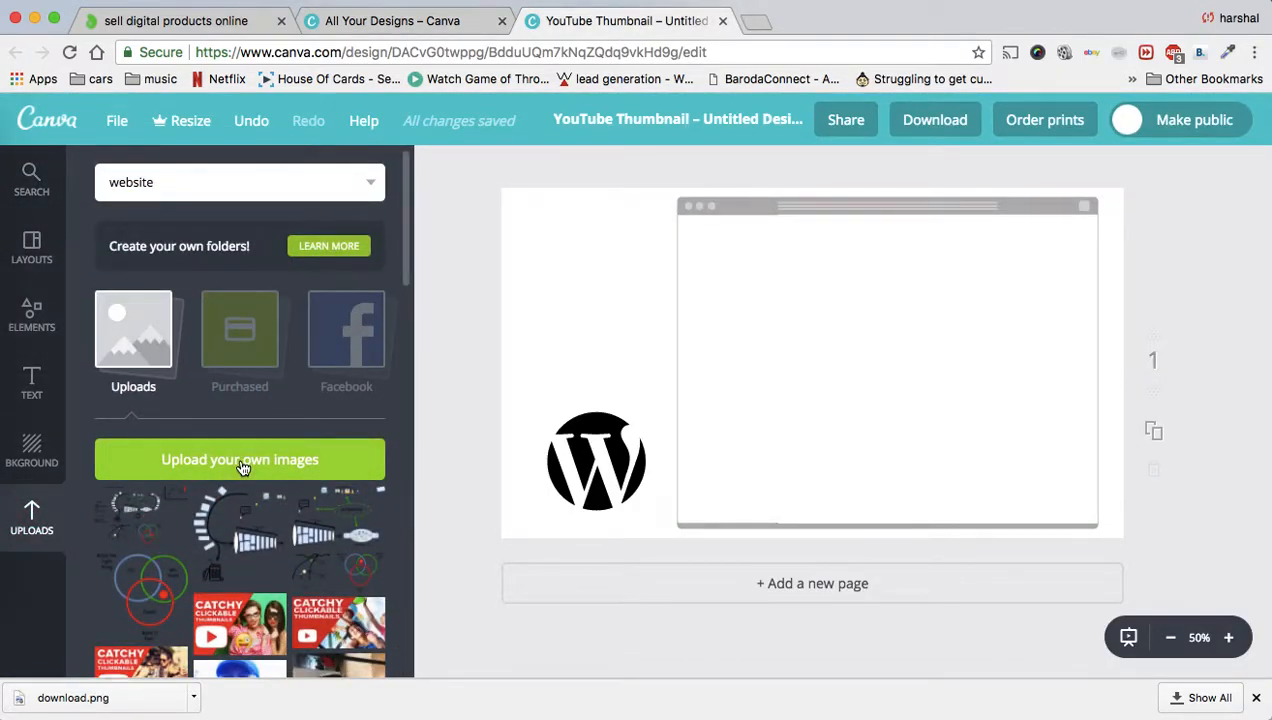
left_click(240, 461)
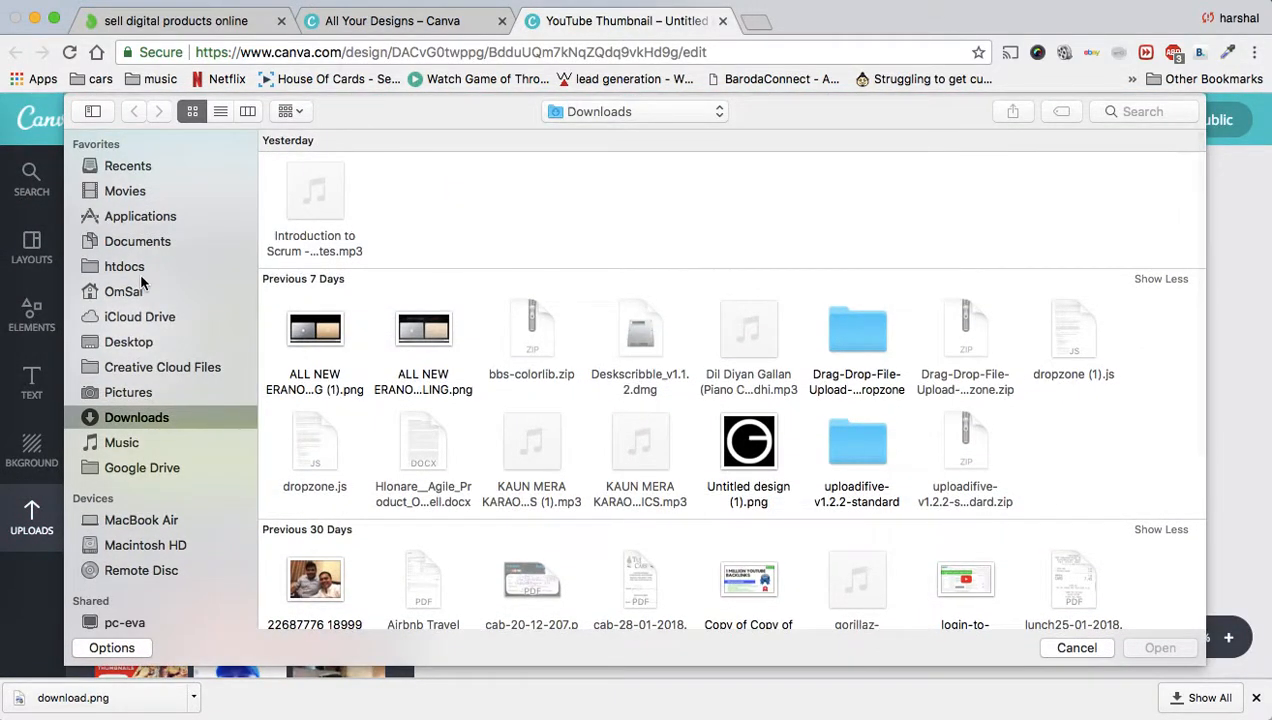
left_click(128, 342)
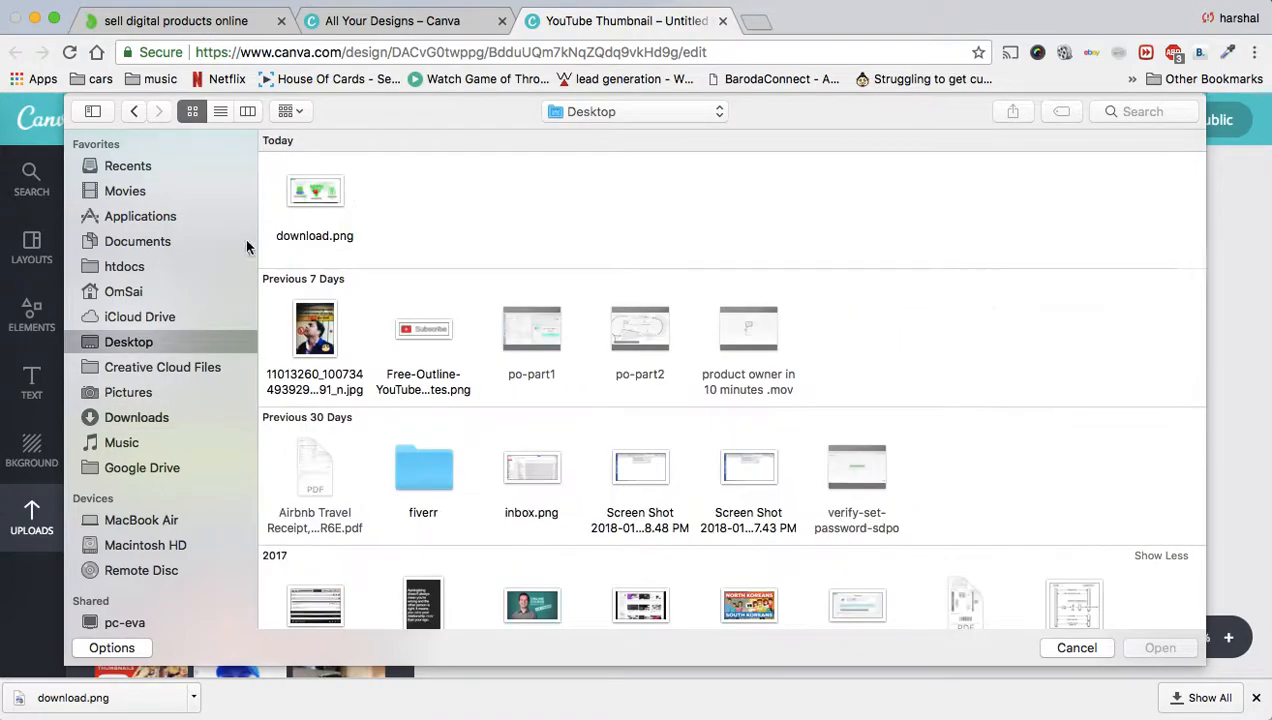
double_click(298, 192)
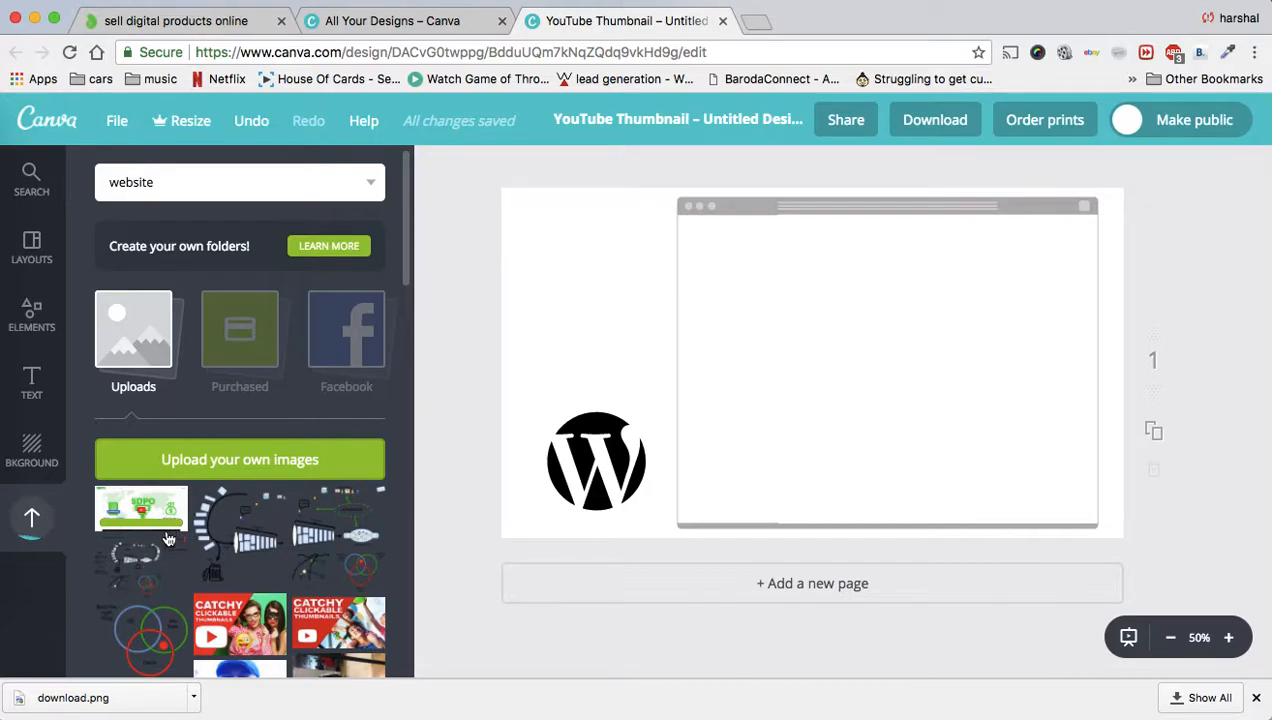
- Fit the uploaded SDPO screenshot inside the upper part of the browser window and extend the window down to the page's bottom edge
left_click(145, 505)
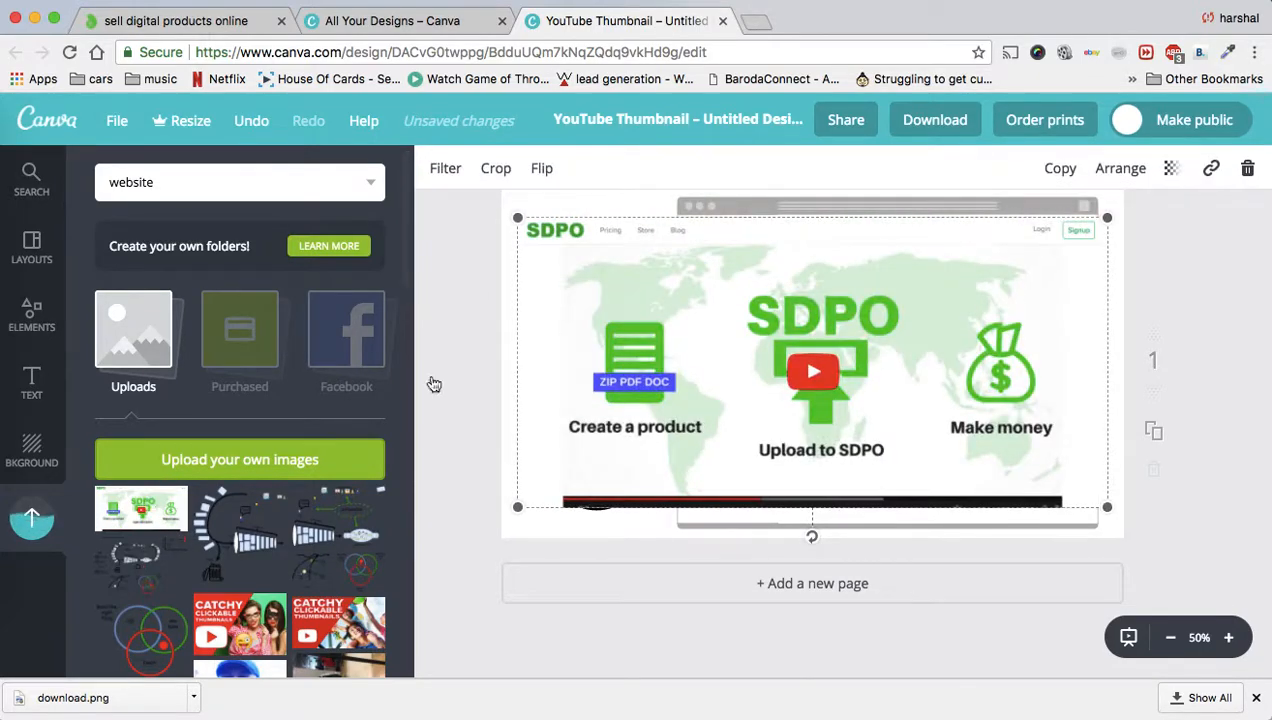
left_click_drag(588, 300, 565, 302)
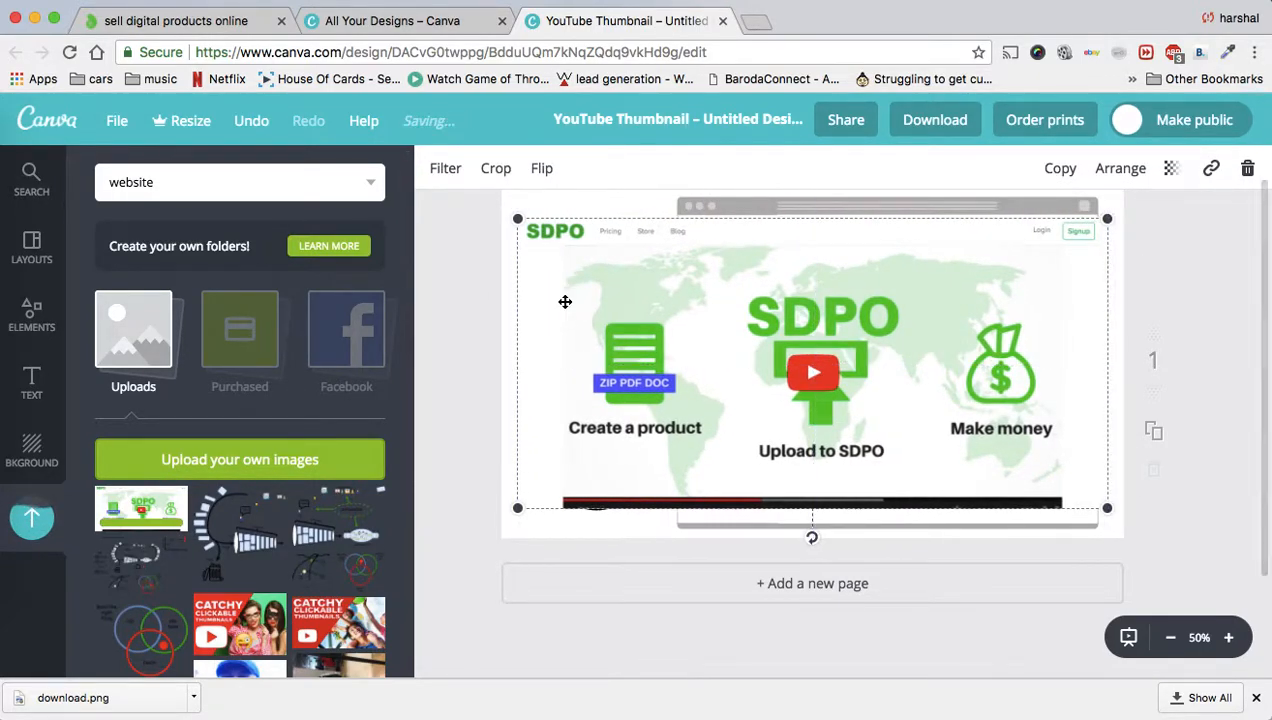
left_click_drag(515, 216, 641, 300)
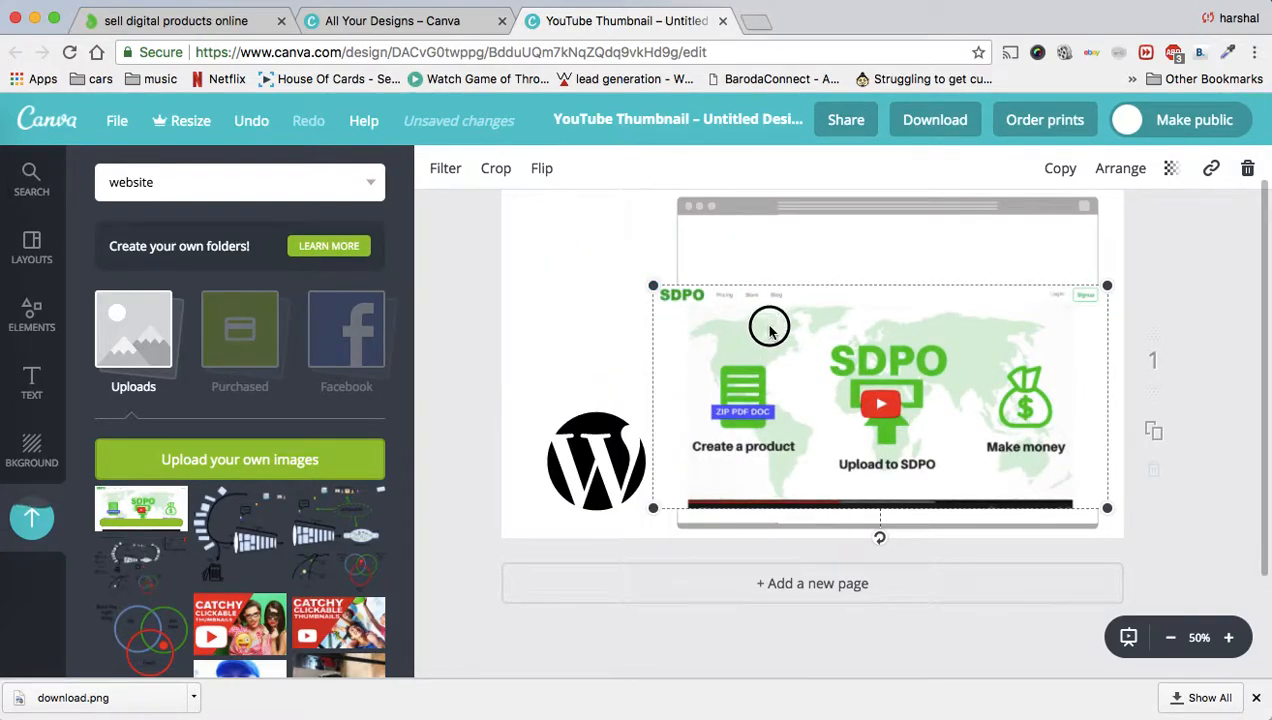
left_click_drag(770, 327, 786, 312)
left_click_drag(670, 273, 718, 293)
left_click_drag(840, 330, 806, 250)
left_click(944, 503)
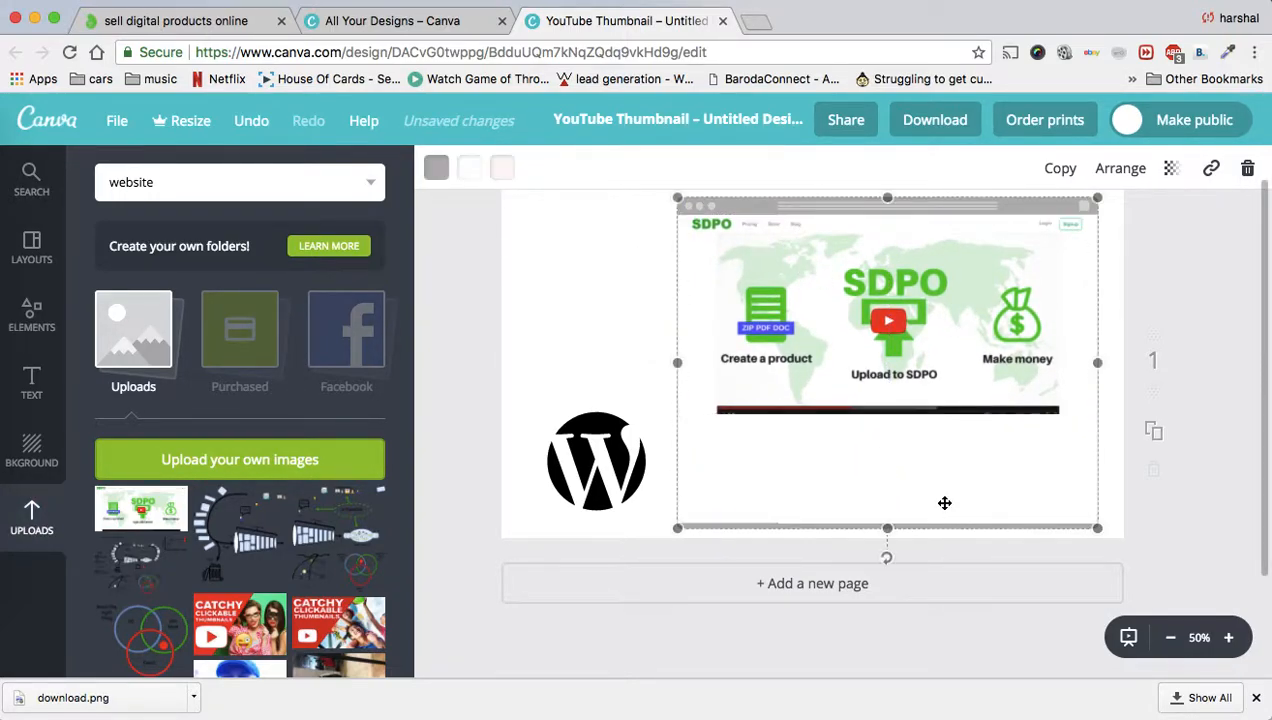
mouse_move(886, 524)
left_mouse_down()
mouse_move(886, 455)
mouse_move(886, 539)
left_mouse_up()
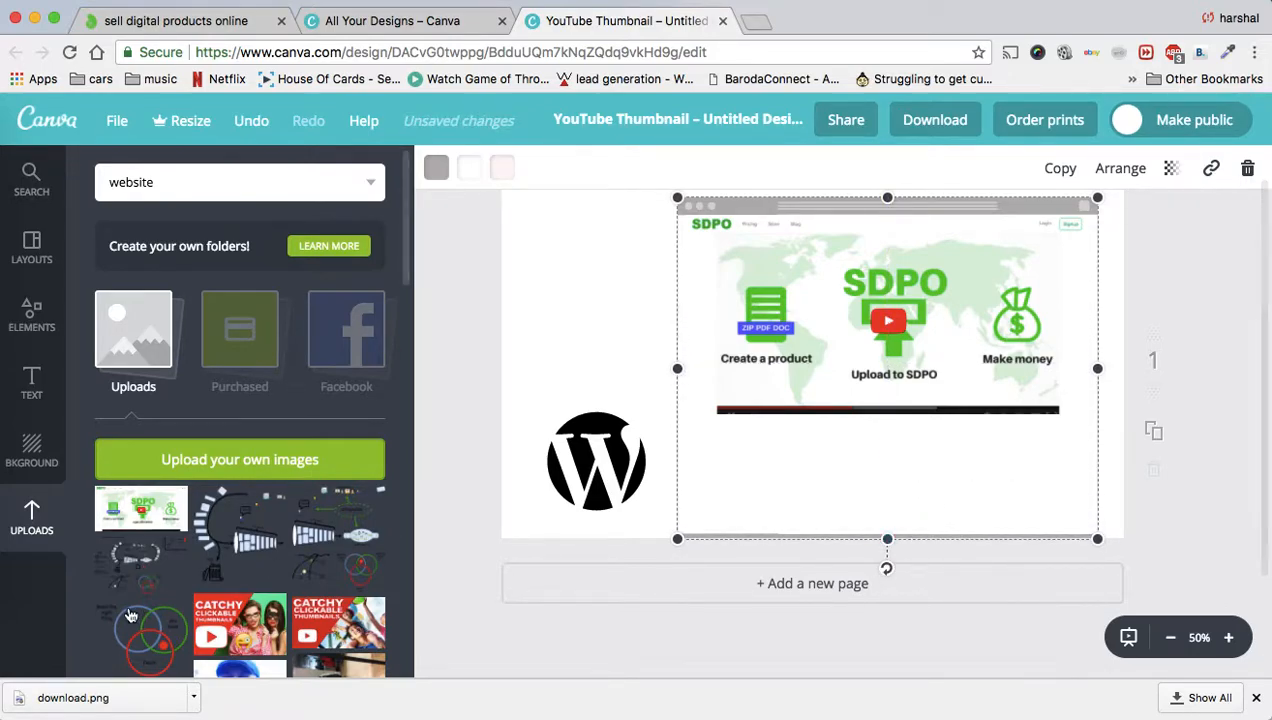
- Add the green shell logo from the uploads, shrink it and place it below the website screenshot inside the browser window
scroll(140, 500, "down", 10)
scroll(135, 500, "down", 2)
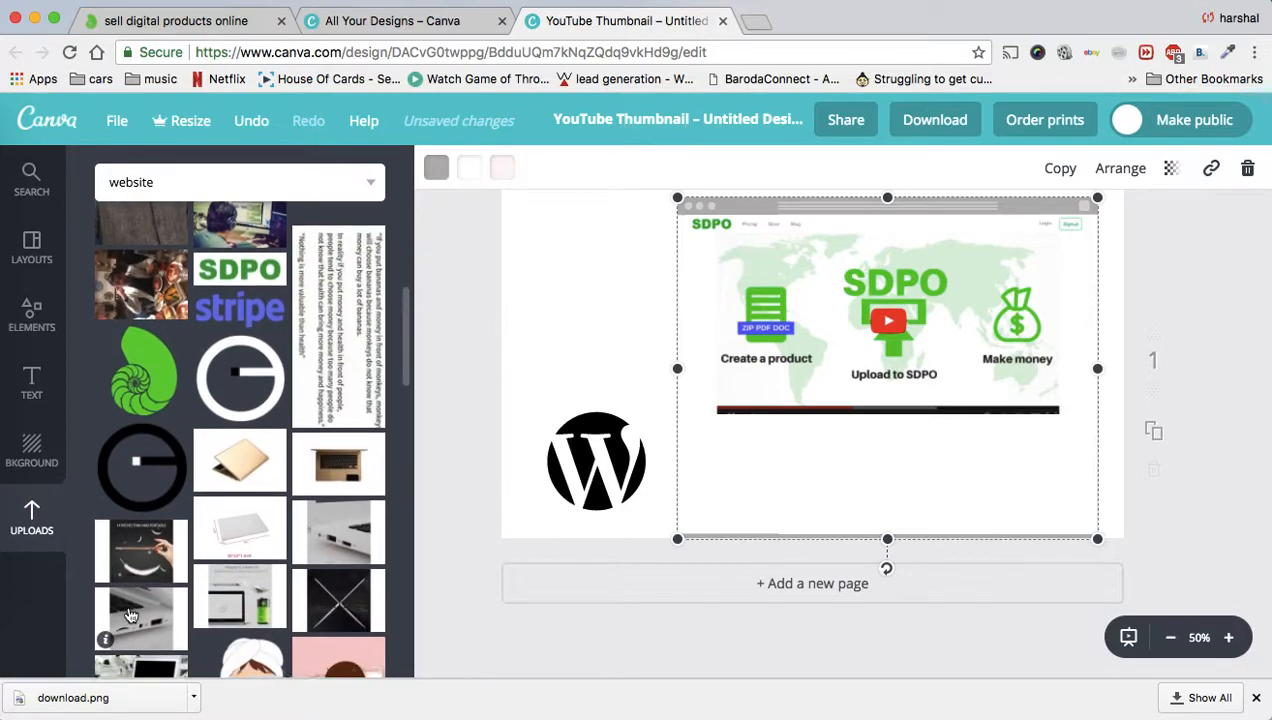
left_click(140, 365)
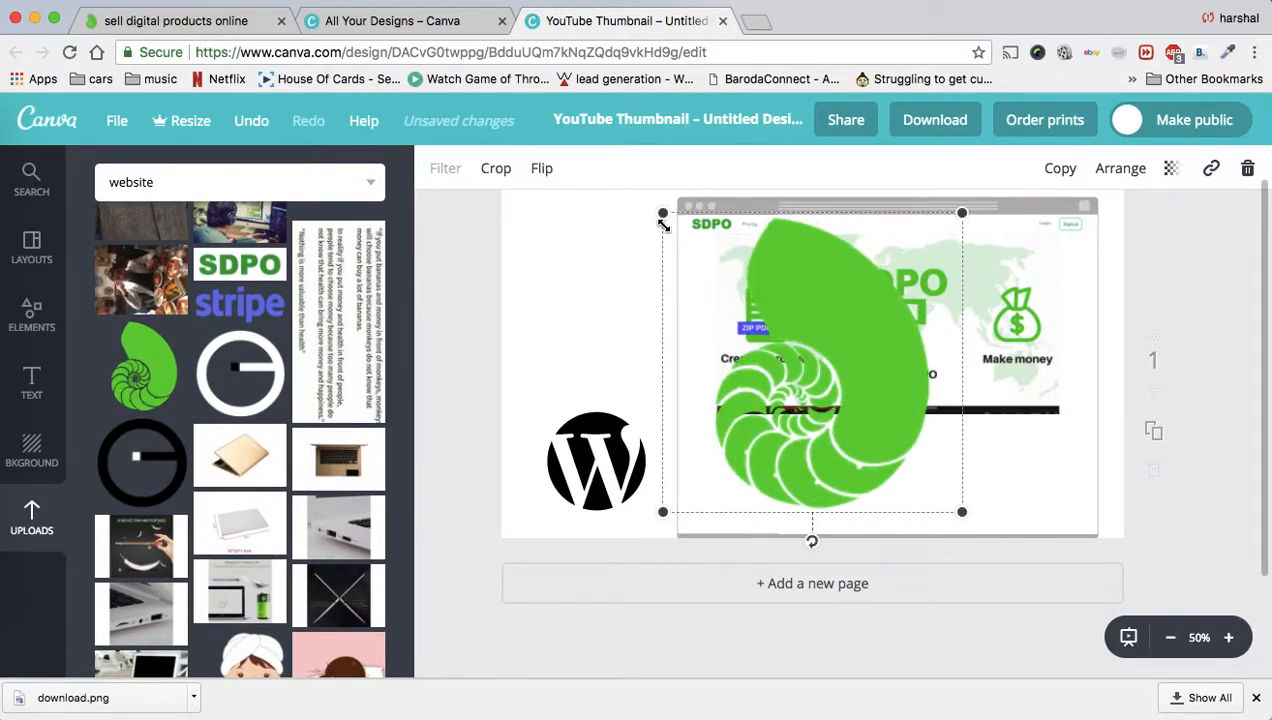
left_click_drag(662, 216, 862, 428)
left_click_drag(893, 483, 781, 477)
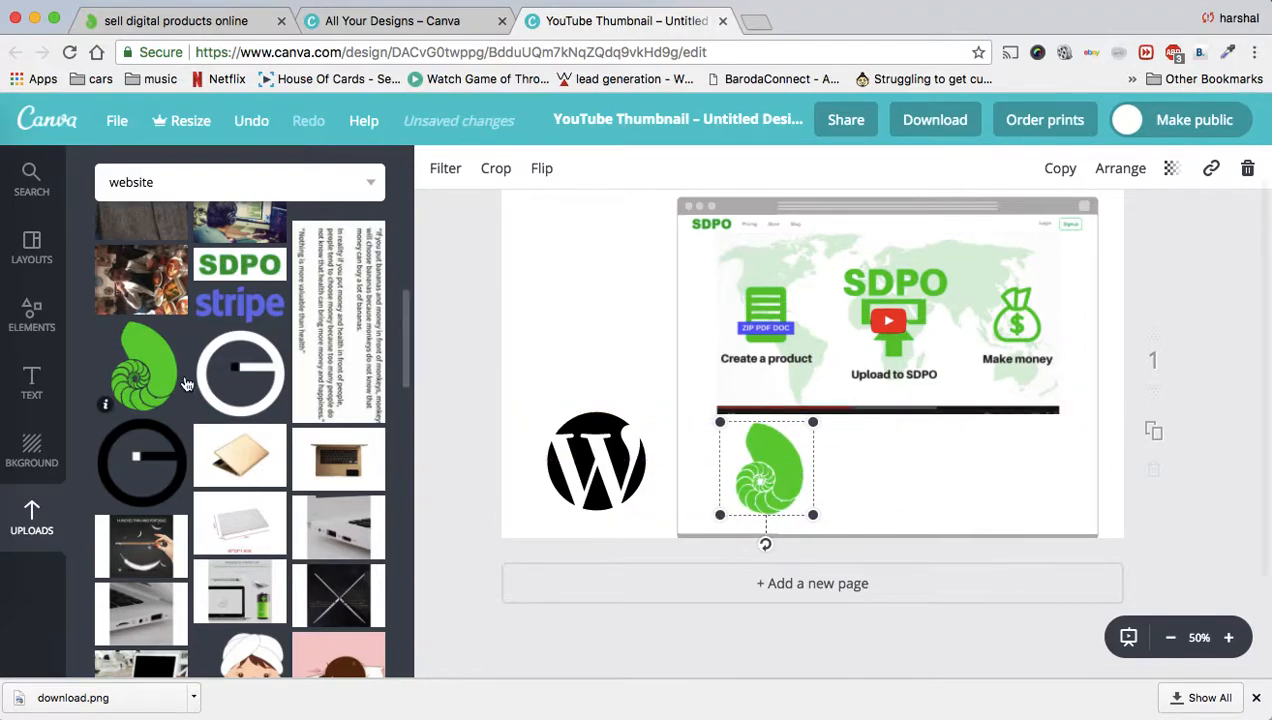
- Add a body text box and fill it with seven repetitions of "Add a little bit of body text"
left_click(140, 182)
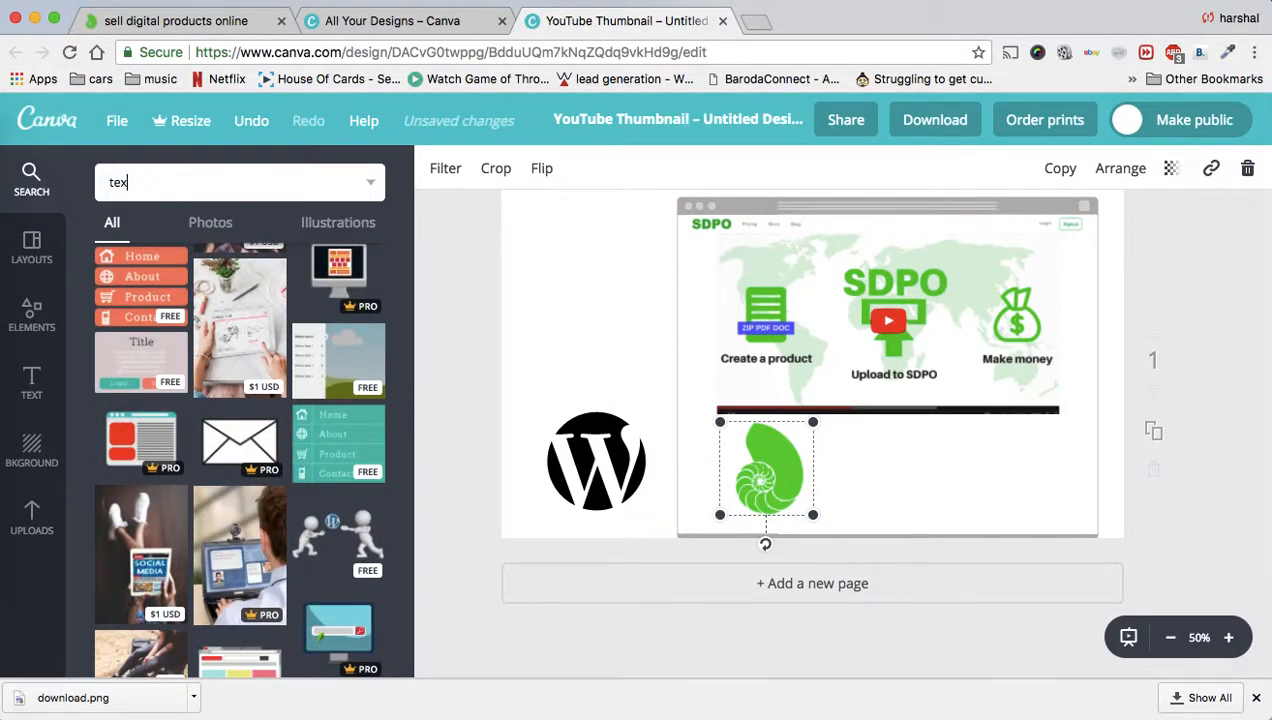
left_click(31, 382)
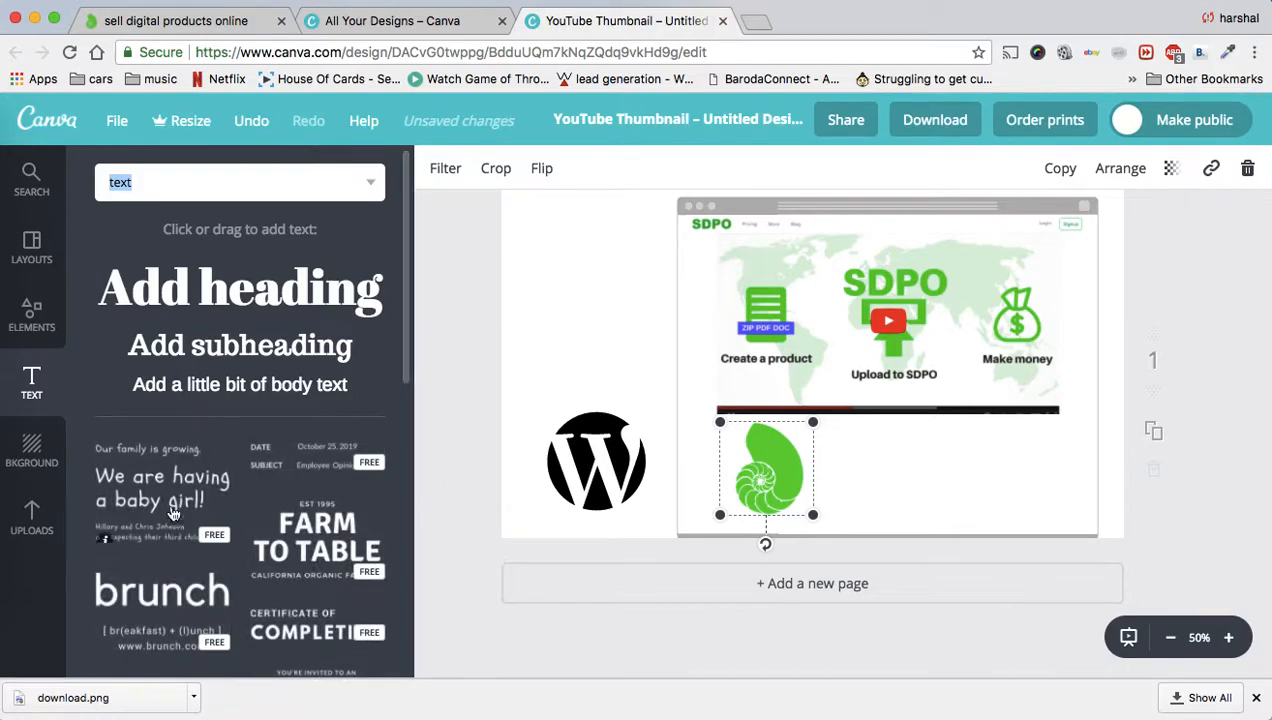
left_click(227, 378)
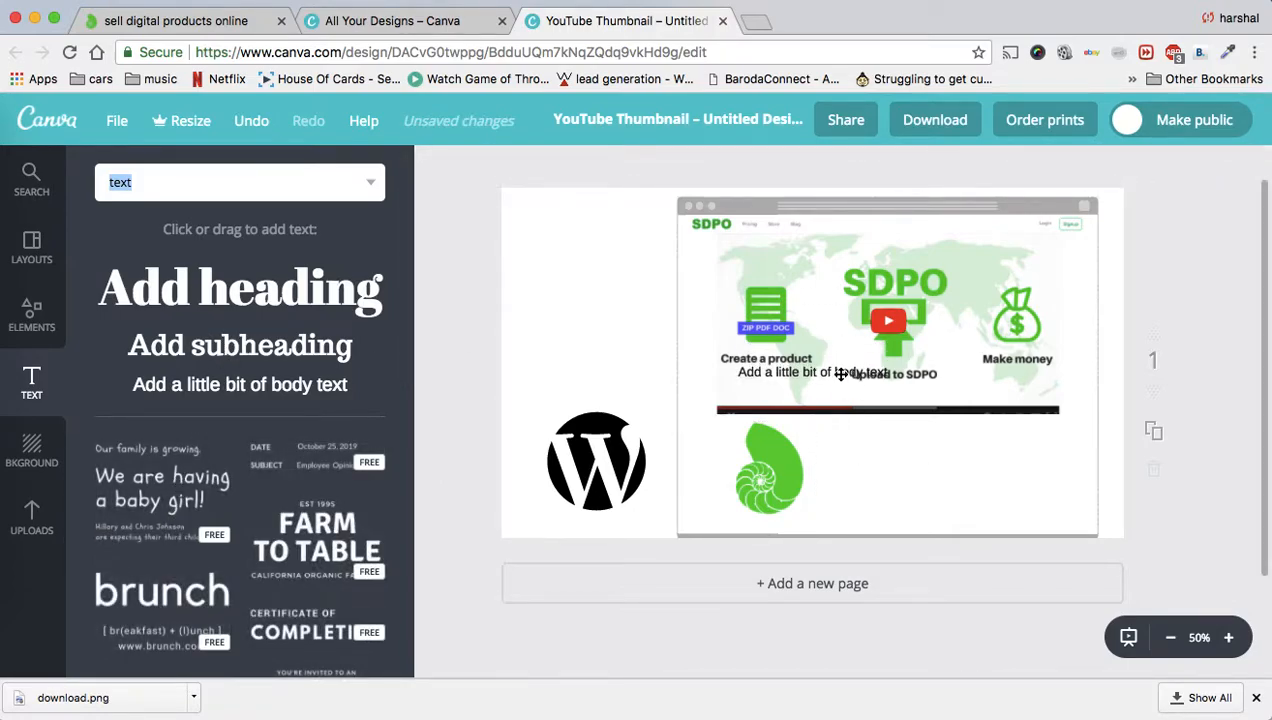
left_click(840, 376)
left_click(837, 368)
key("super+c")
key("super+v")
key("super+v")
key("super+v")
key("super+v")
key("super+v")
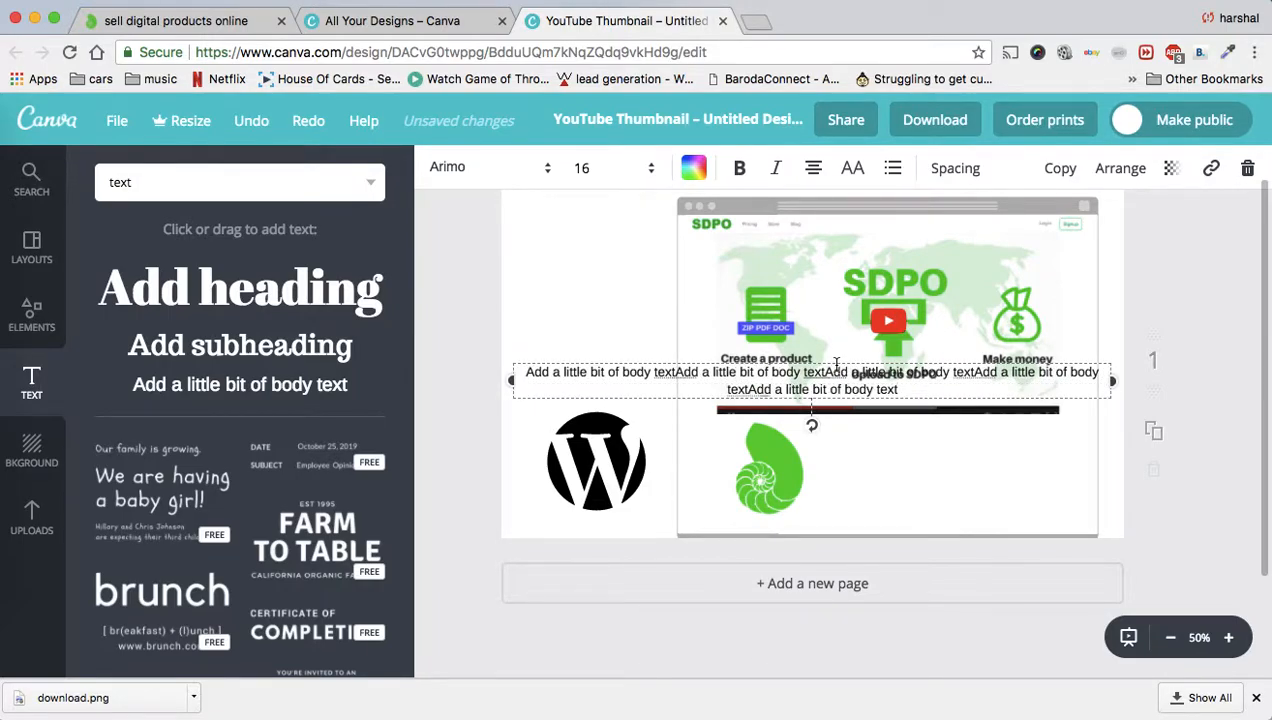
key("super+v")
key("super+v")
- Narrow the body text block, left-align it and place it beside the green shell logo inside the browser window
left_click_drag(1114, 382, 802, 370)
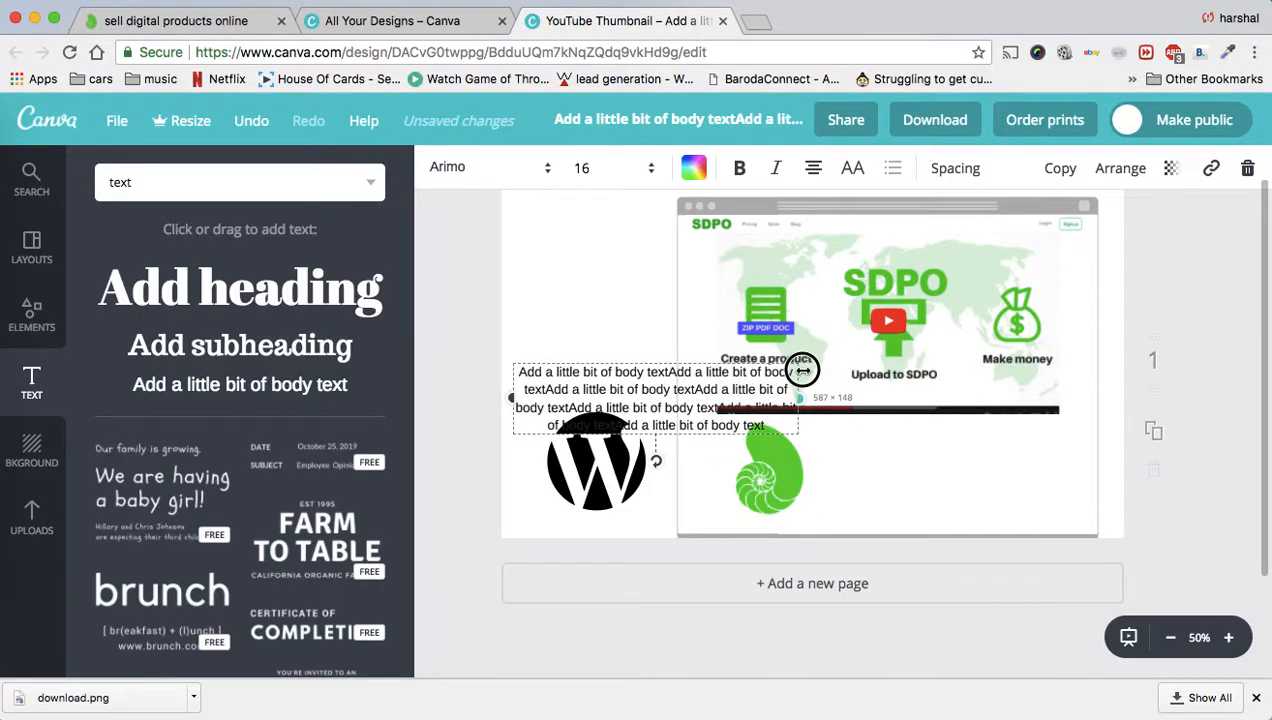
left_click(813, 168)
left_click(817, 226)
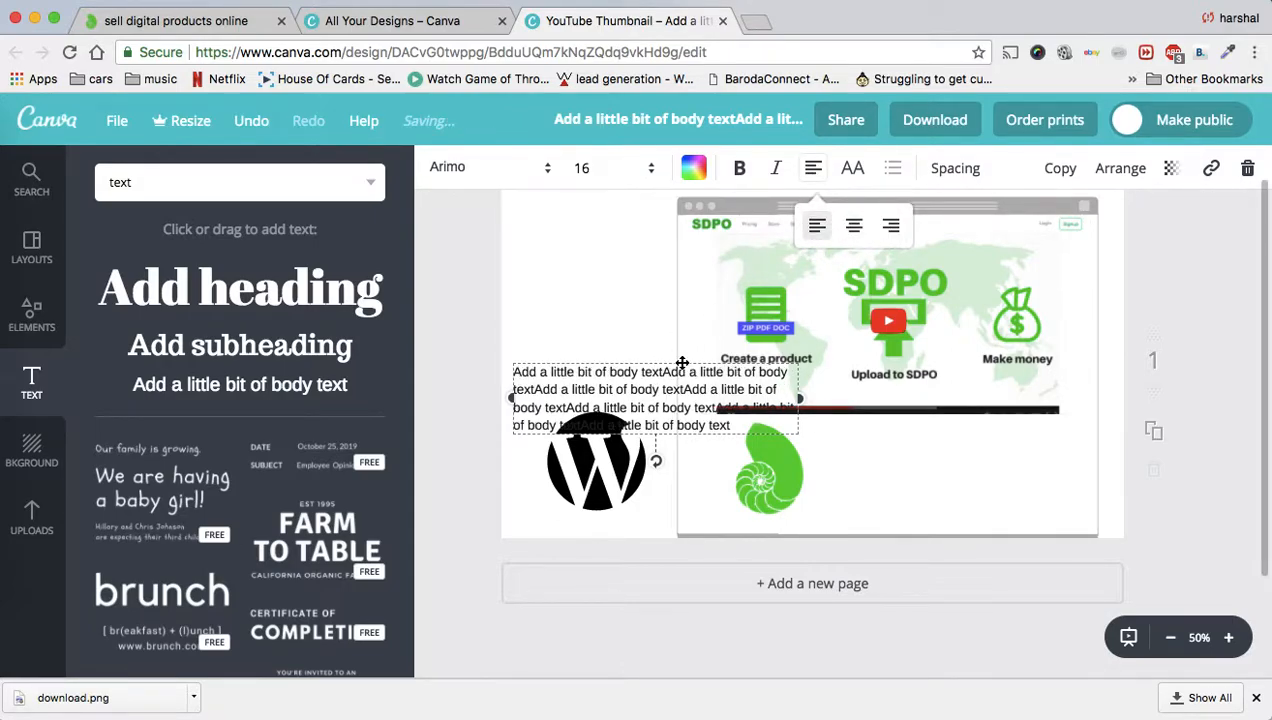
left_click_drag(682, 363, 946, 437)
left_click_drag(778, 472, 817, 466)
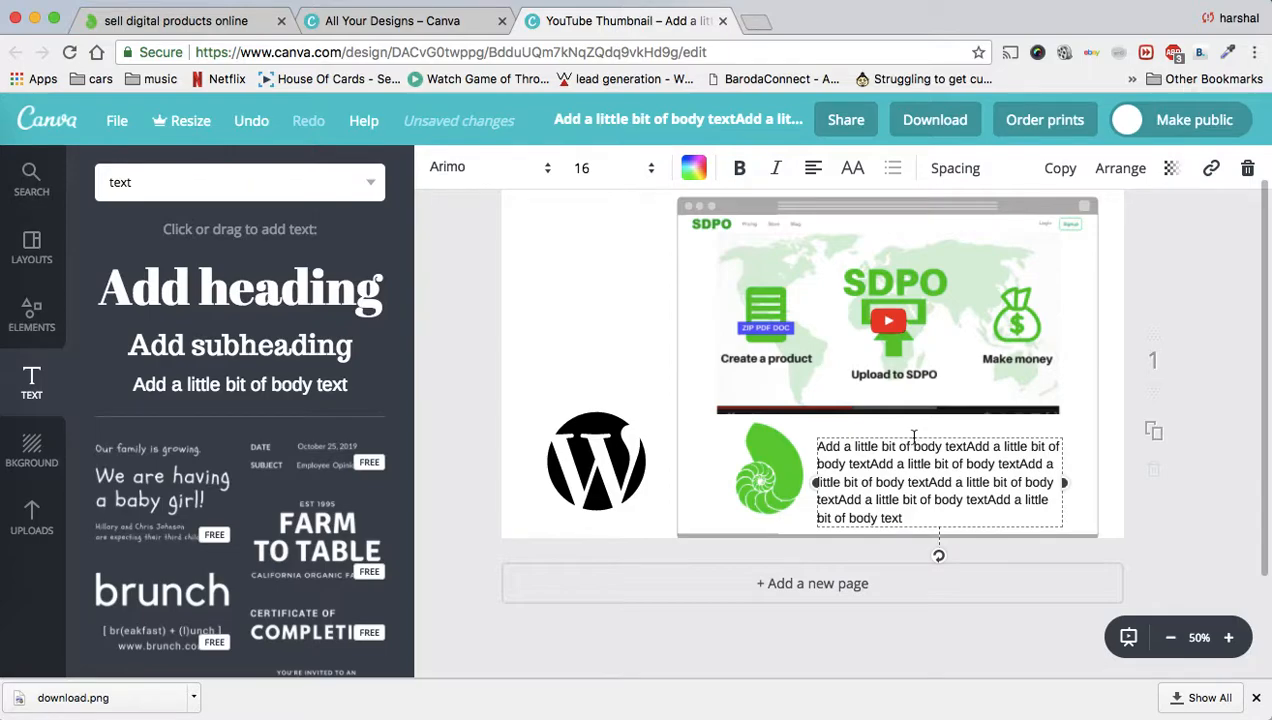
left_click_drag(921, 438, 917, 429)
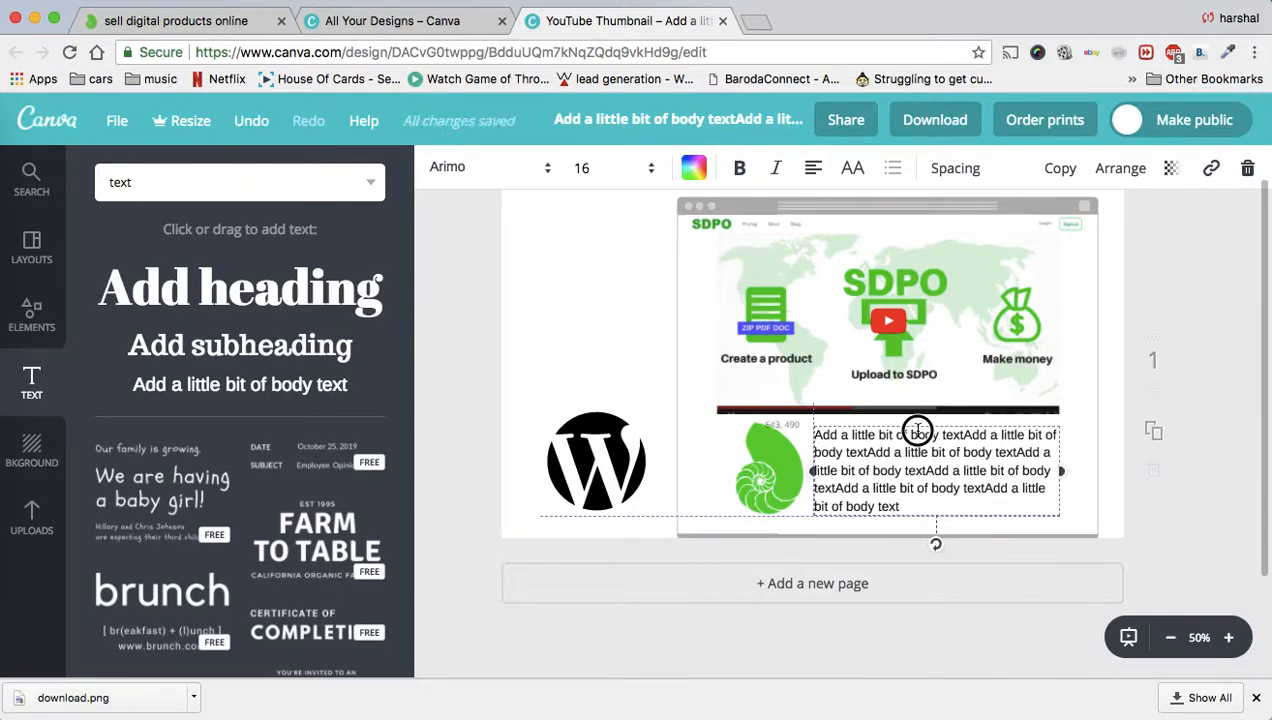
- Try adding a laptop frame from the Frames elements, shrunk over the shell logo below the website screenshot
left_click(765, 454)
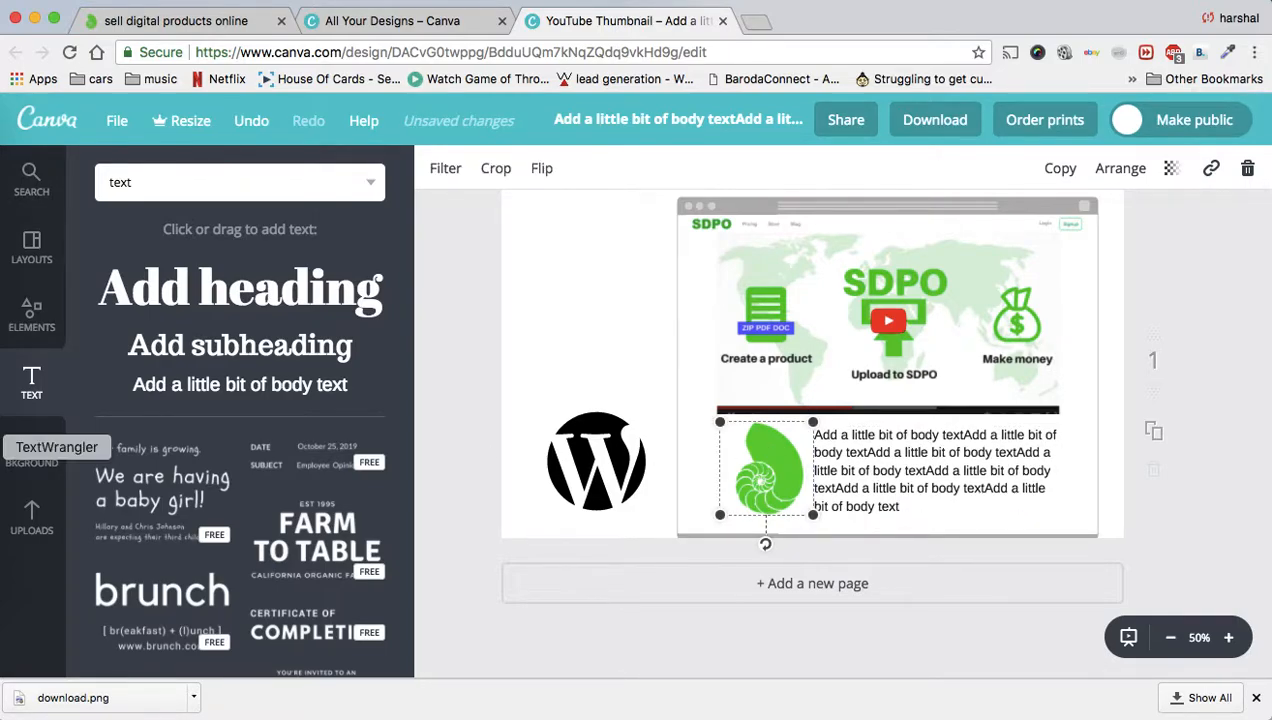
left_click(33, 247)
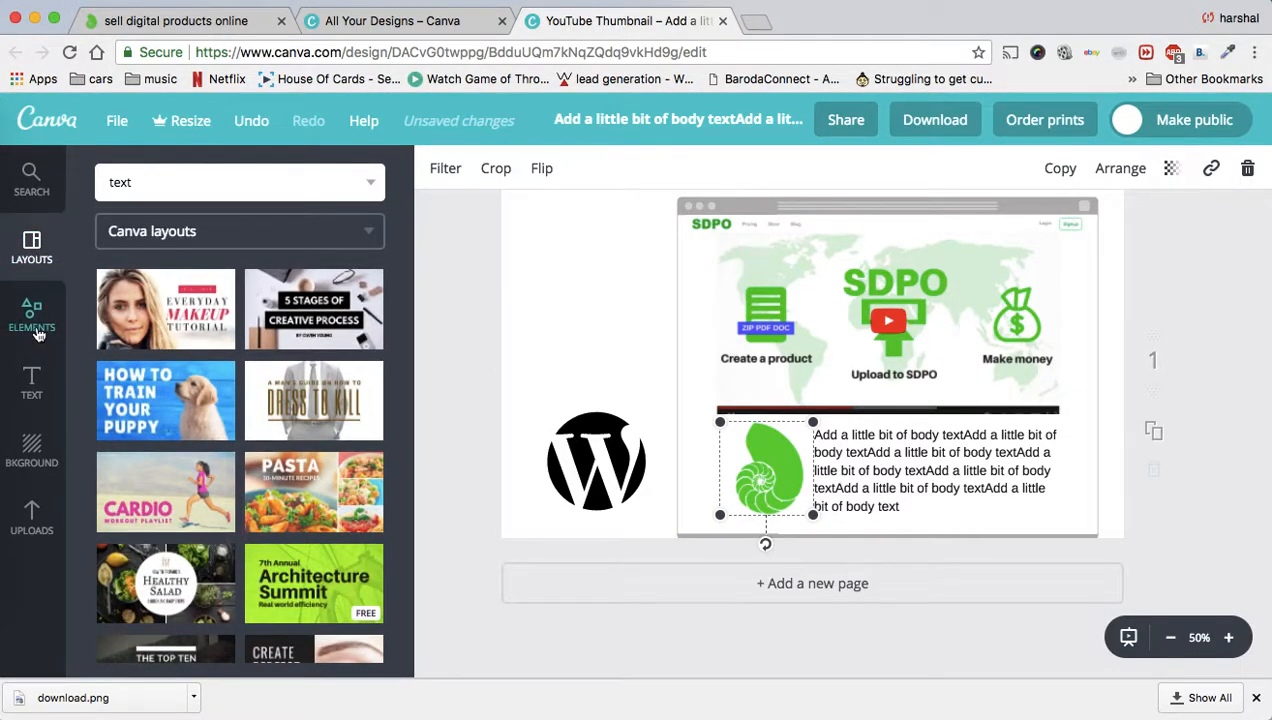
left_click(37, 330)
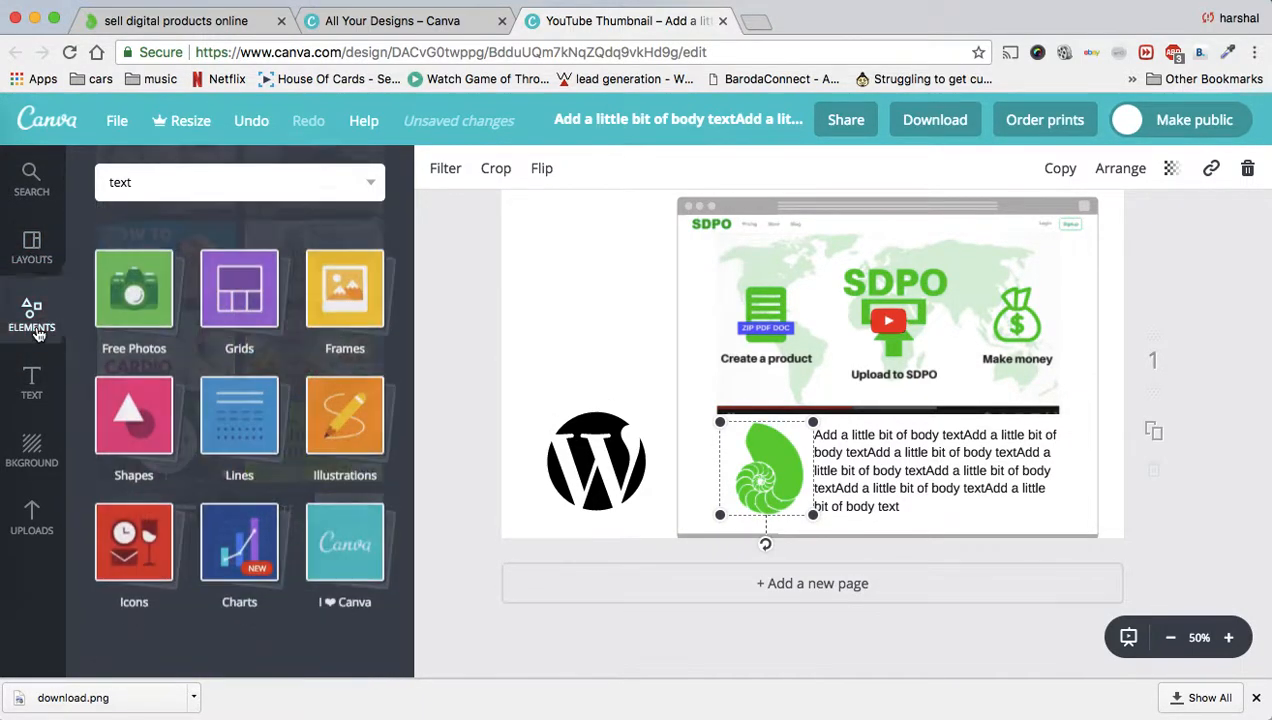
left_click(338, 275)
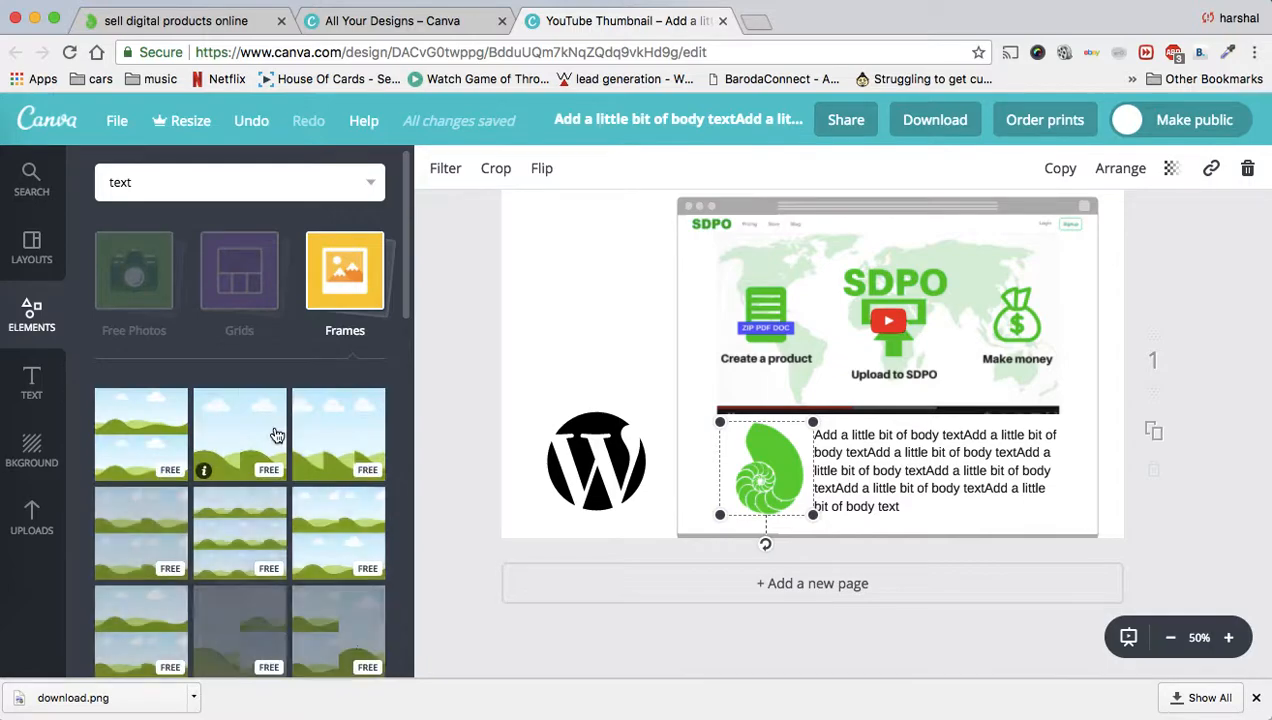
scroll(250, 430, "down", 10)
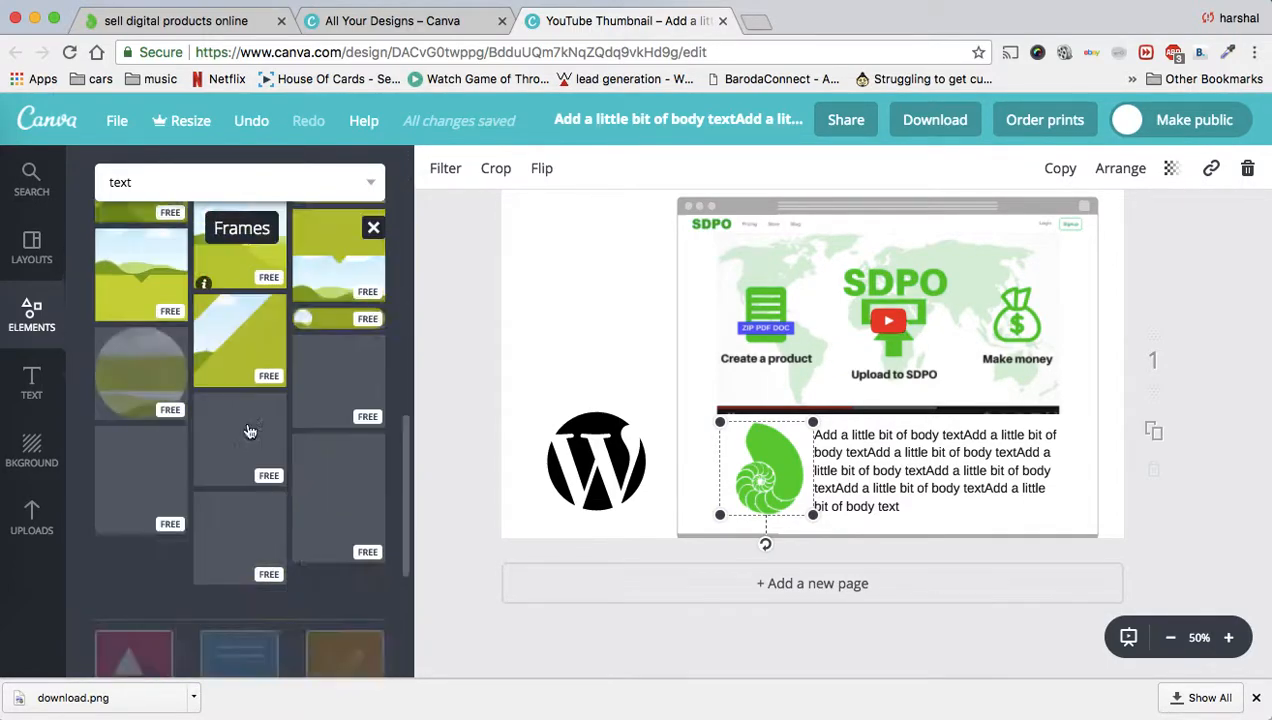
scroll(250, 430, "down", 5)
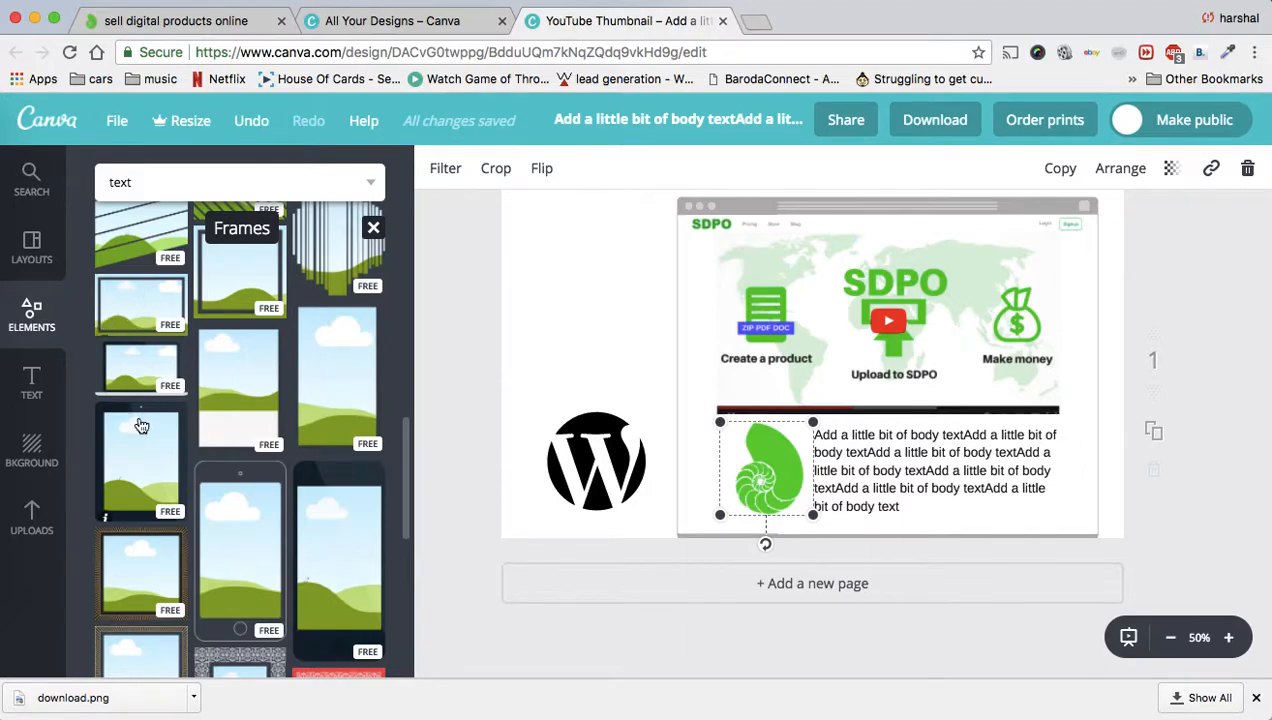
left_click_drag(143, 367, 808, 464)
left_click_drag(671, 368, 729, 401)
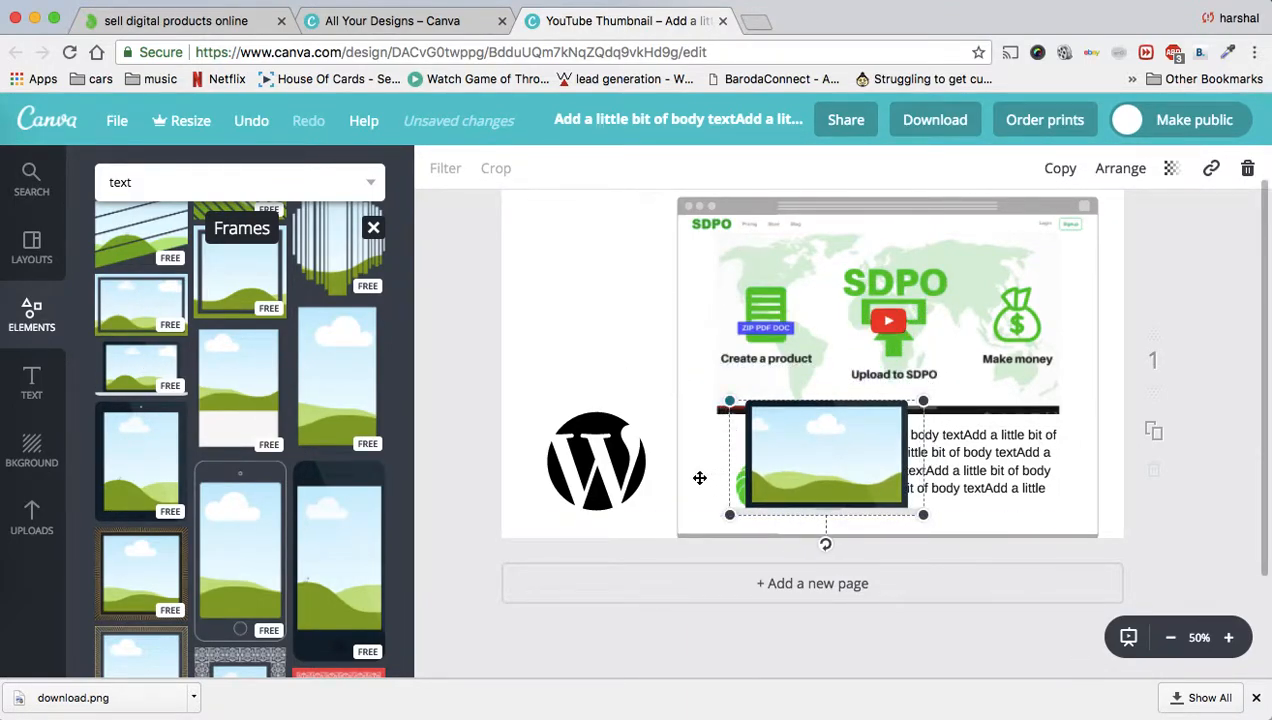
- Try the laptop frame in other positions around the shell logo and delete it from the design
left_click_drag(783, 456, 854, 468)
left_click(783, 472)
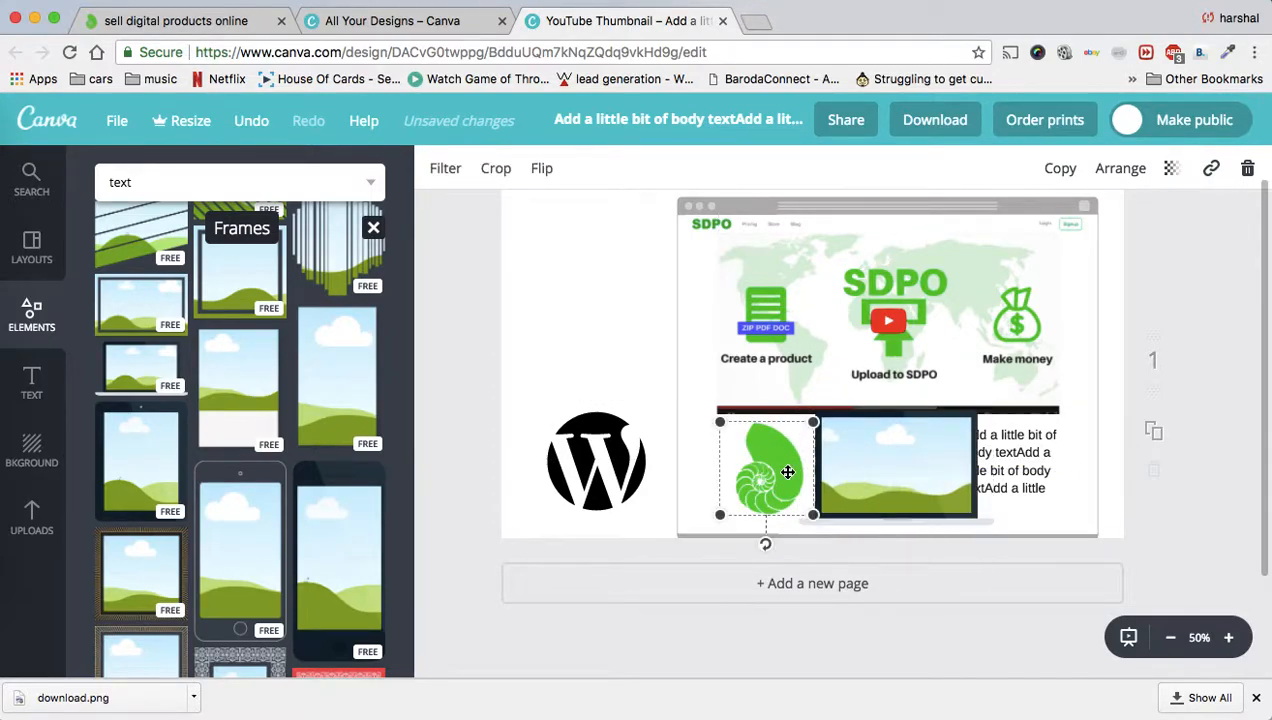
left_click(908, 470)
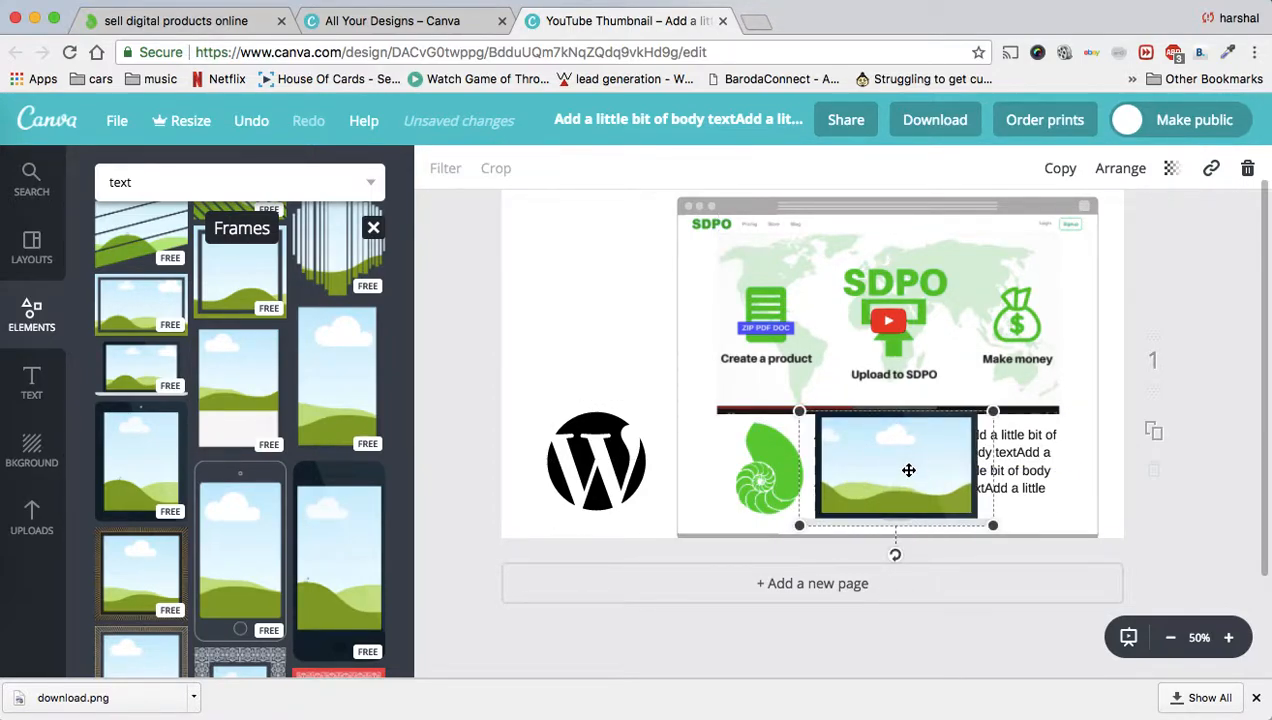
left_click_drag(882, 463, 781, 463)
key("Delete")
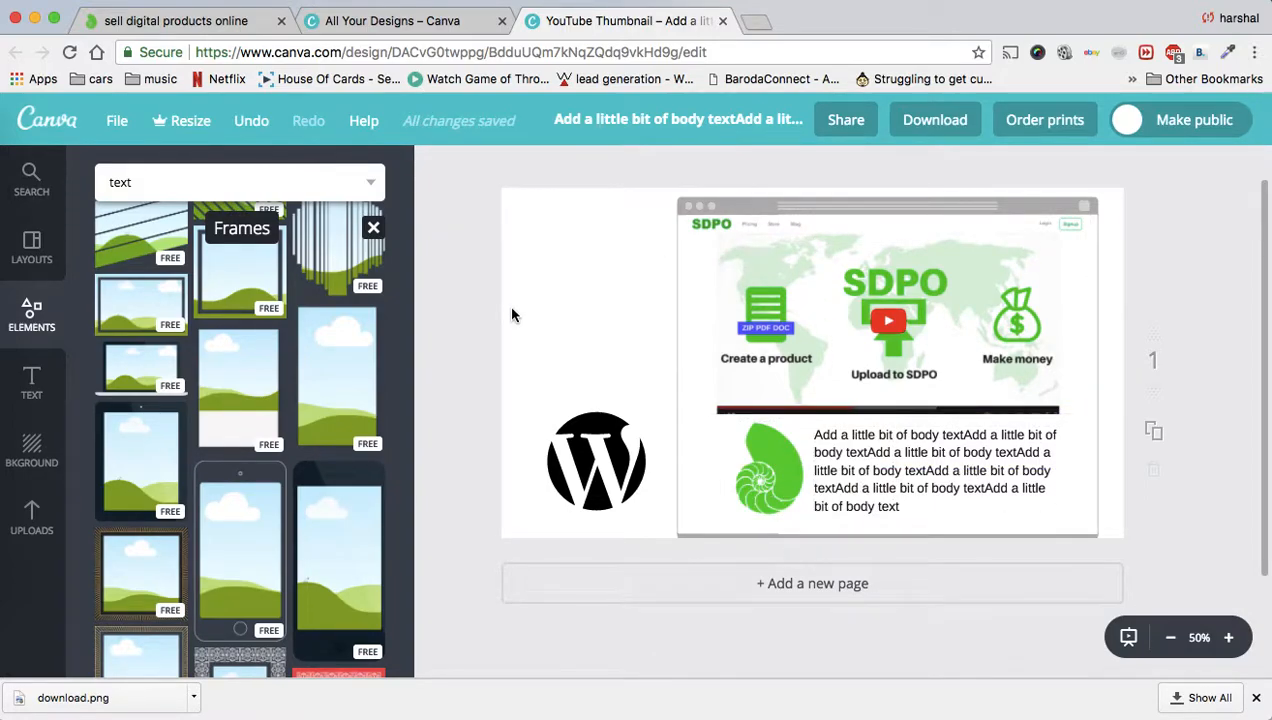
left_click(31, 390)
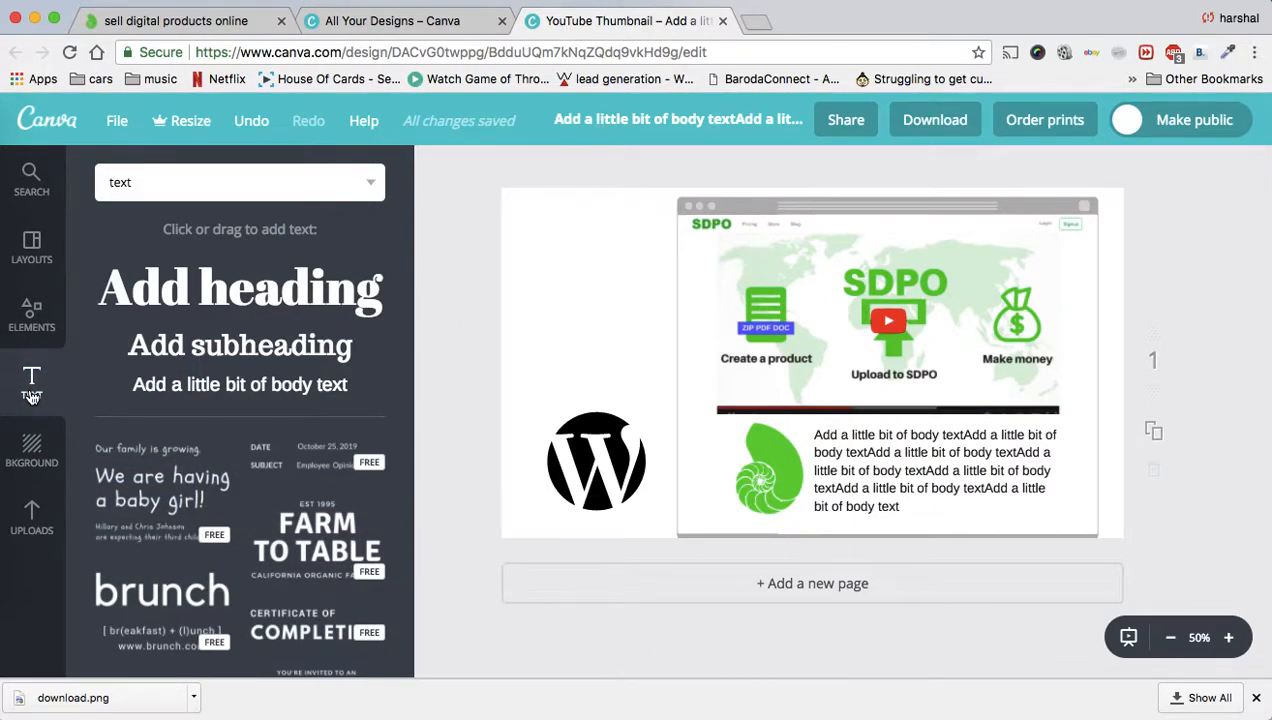
left_click(31, 455)
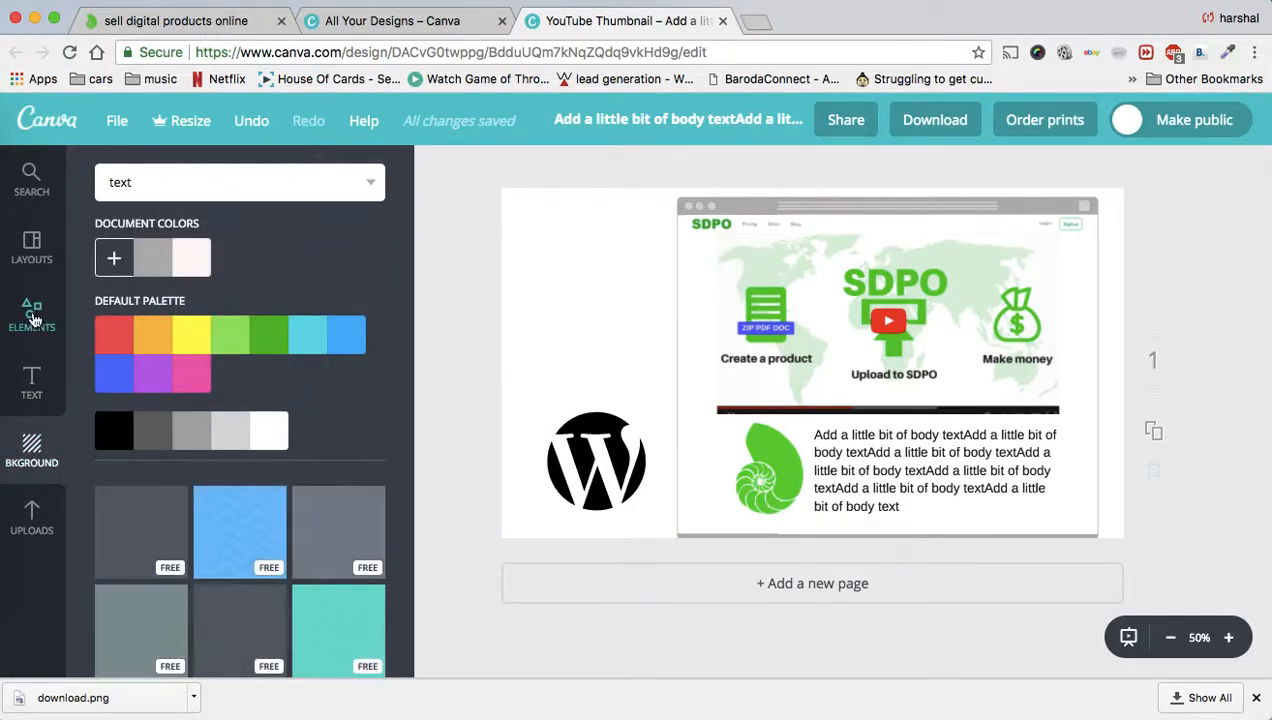
left_click(33, 316)
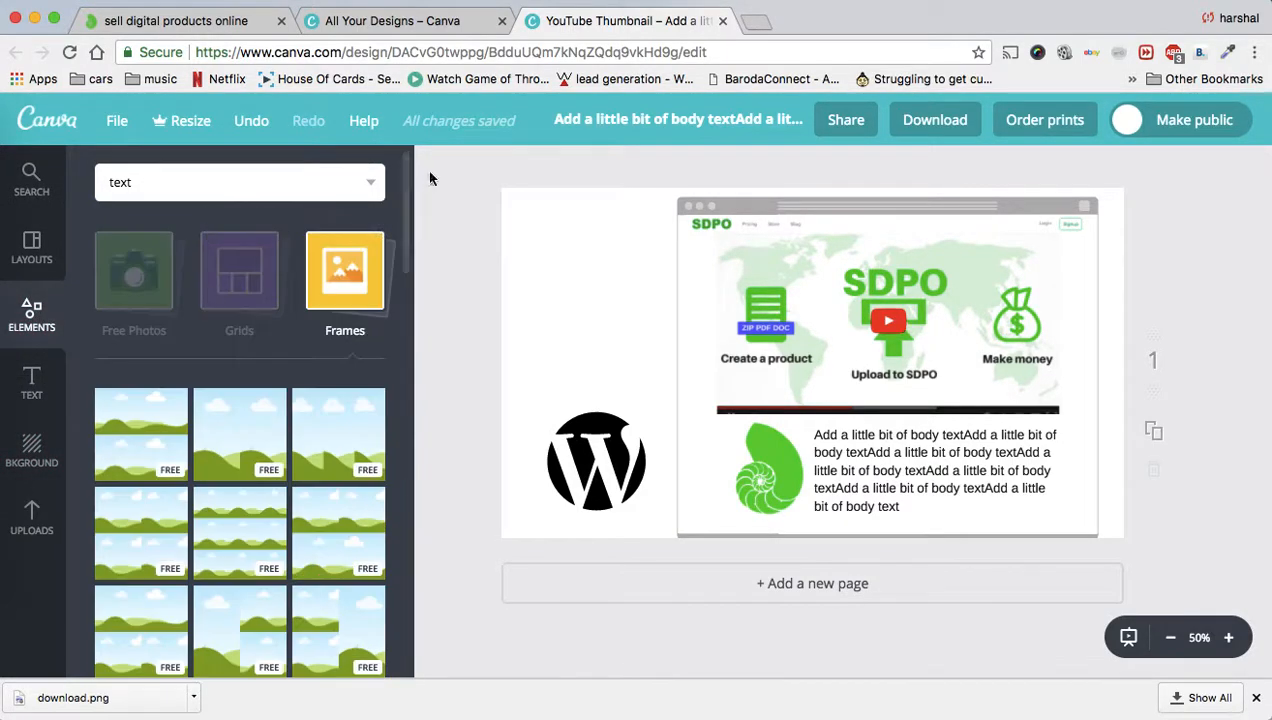
left_click(372, 186)
left_click(283, 183)
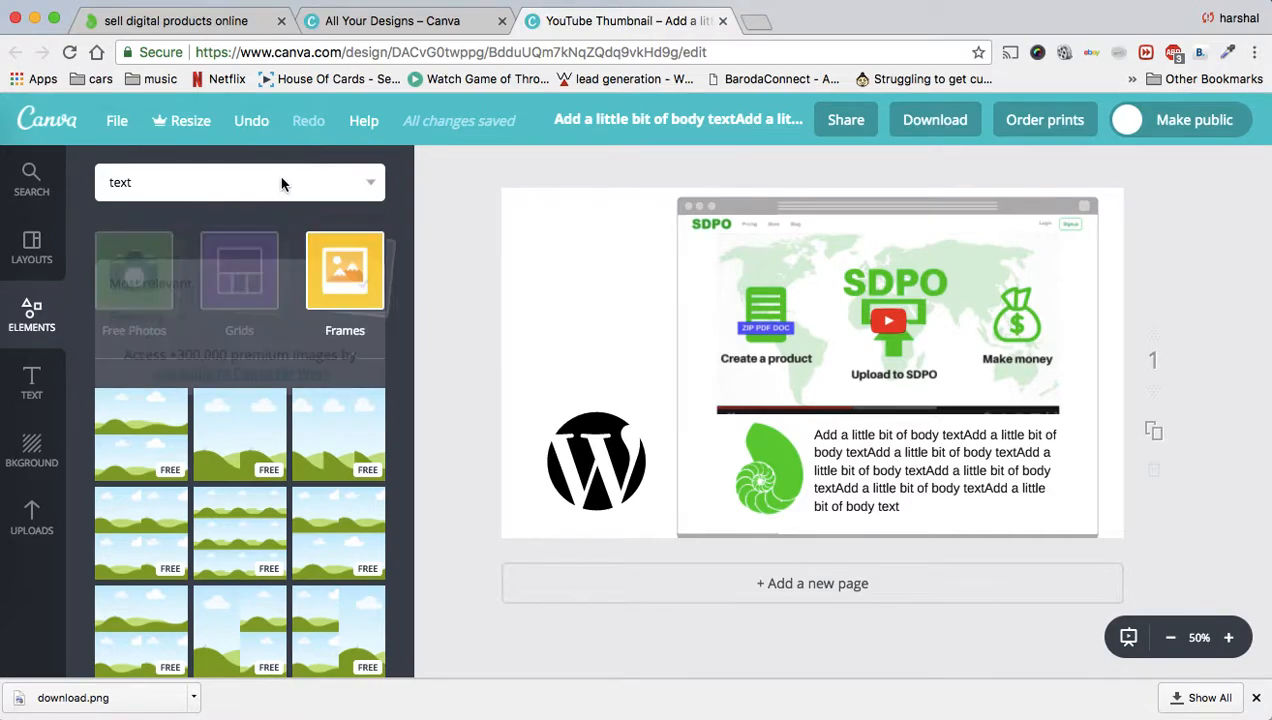
key("Return")
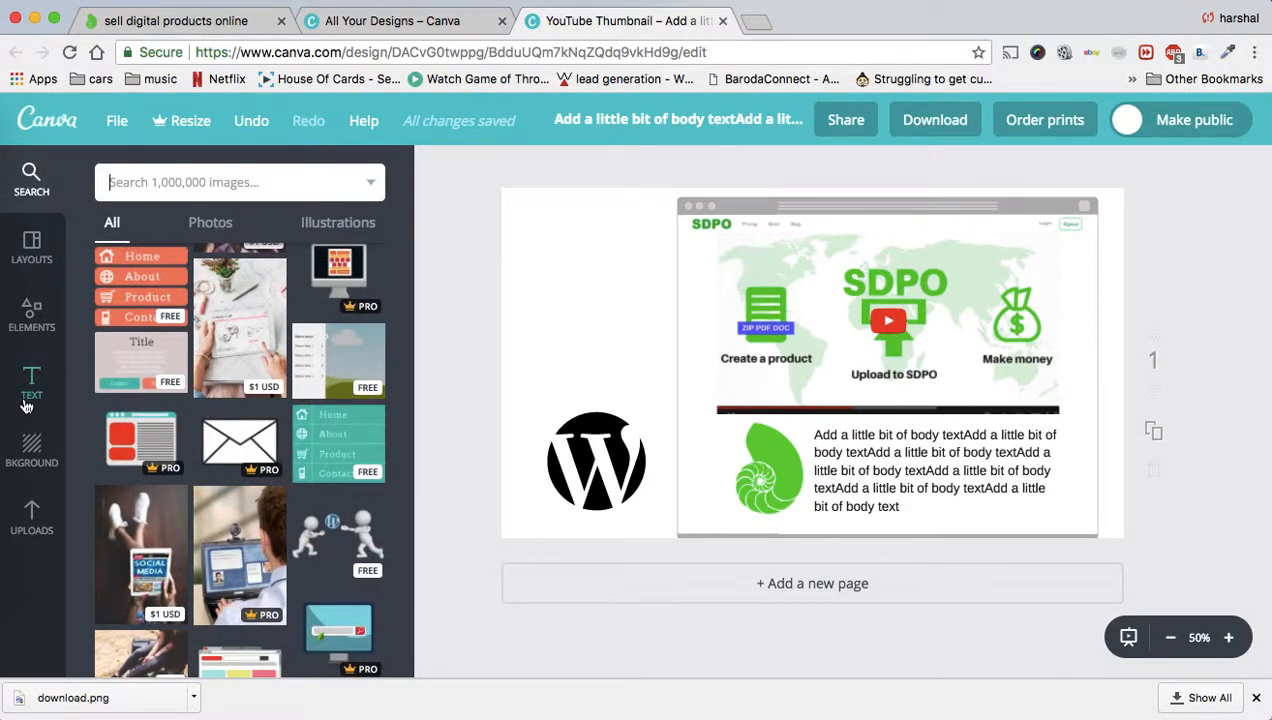
- Add a square from the Shapes elements, flatten it into a horizontal bar and place it from the canvas's left edge across the browser window
left_click(32, 322)
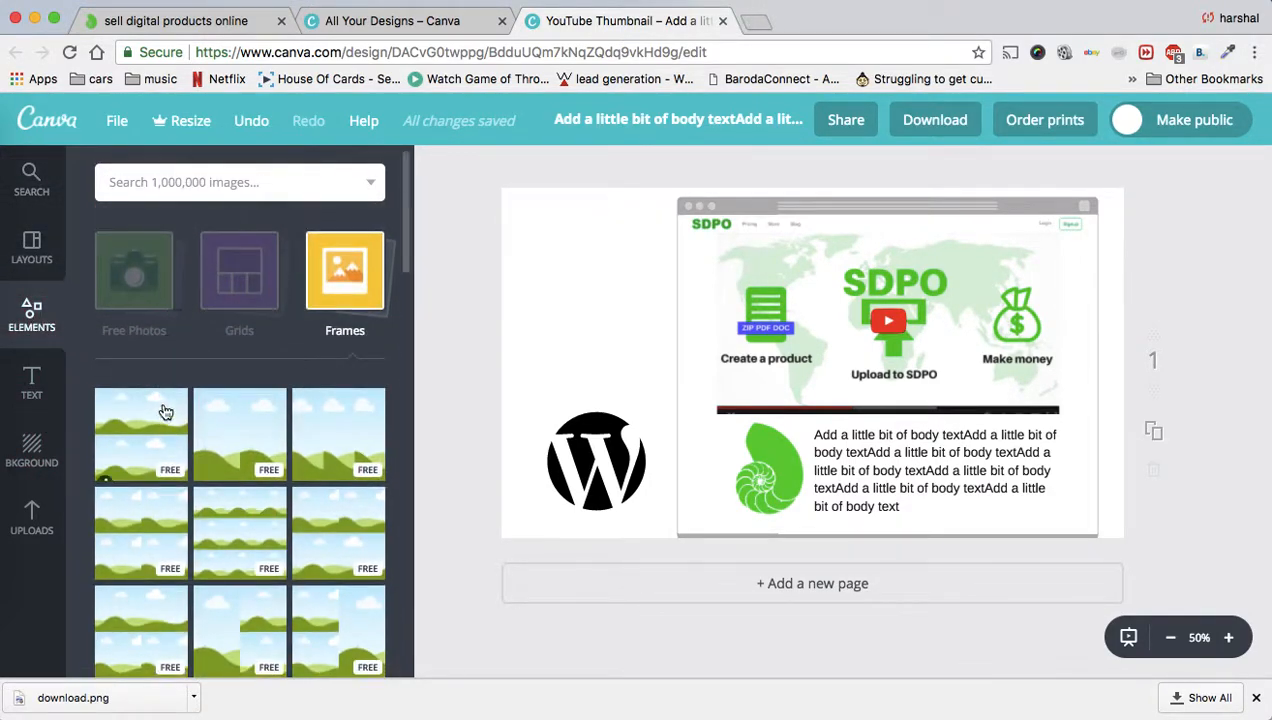
left_click(355, 273)
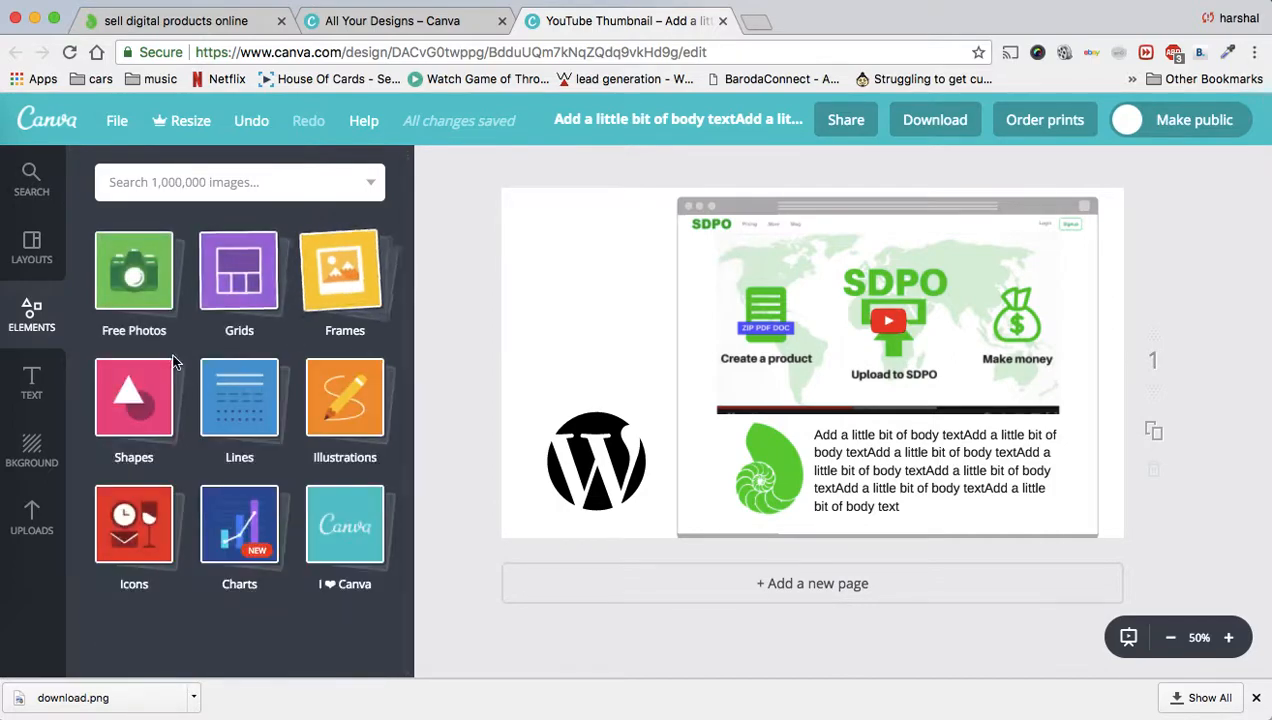
left_click(134, 397)
left_click(142, 545)
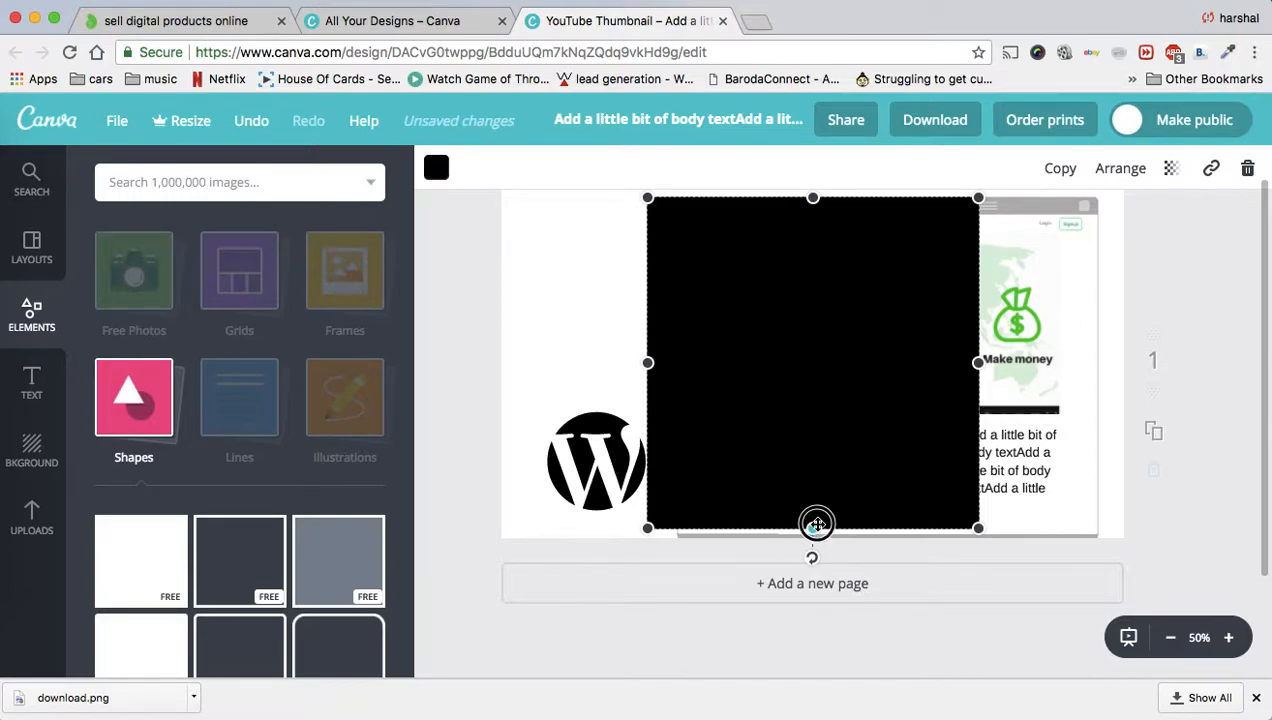
left_click_drag(817, 524, 815, 352)
left_click_drag(812, 197, 625, 250)
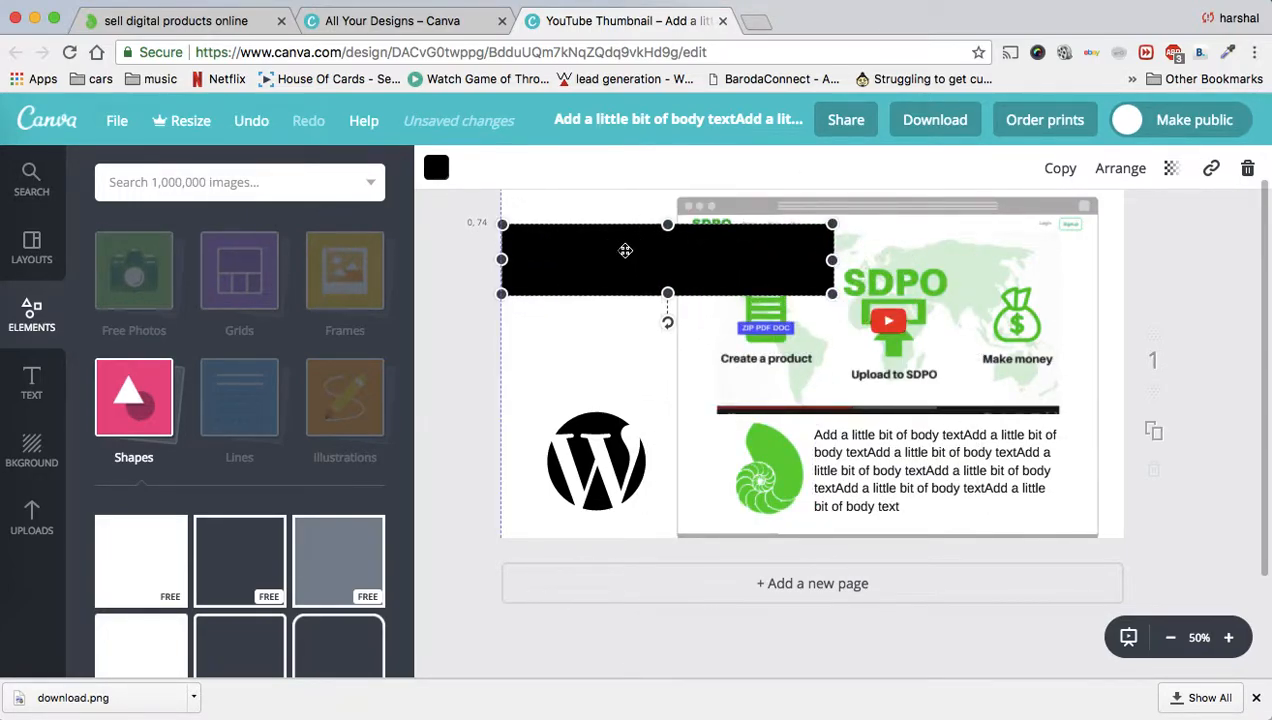
left_click_drag(668, 290, 710, 292)
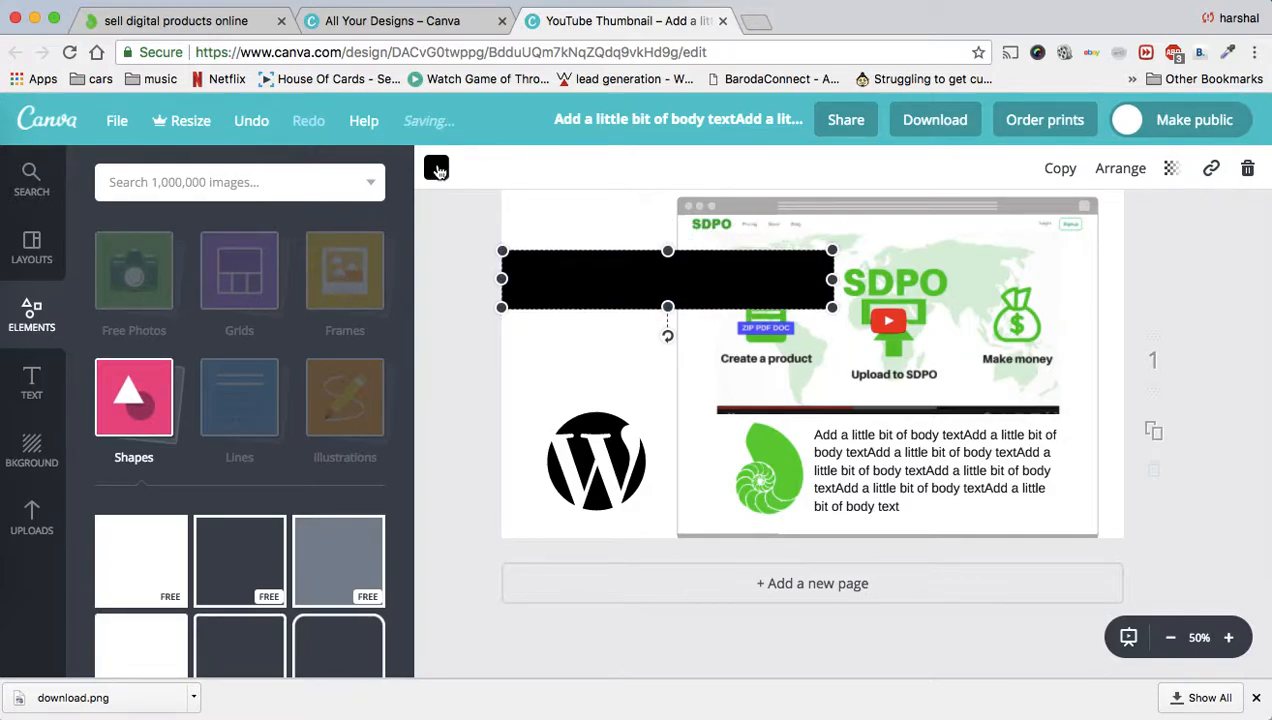
- Recolour the bar dark green from the default palette and stretch its right end slightly further over the website screenshot
left_click(436, 167)
left_click(445, 358)
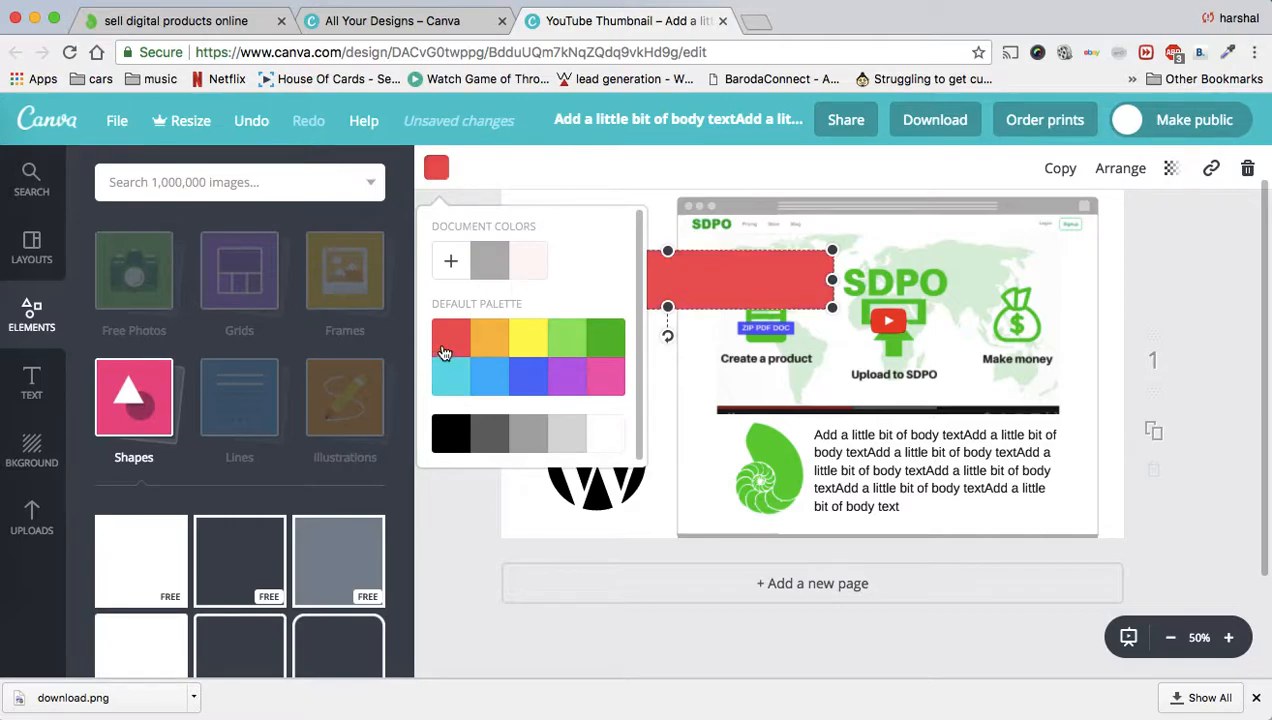
left_click(606, 342)
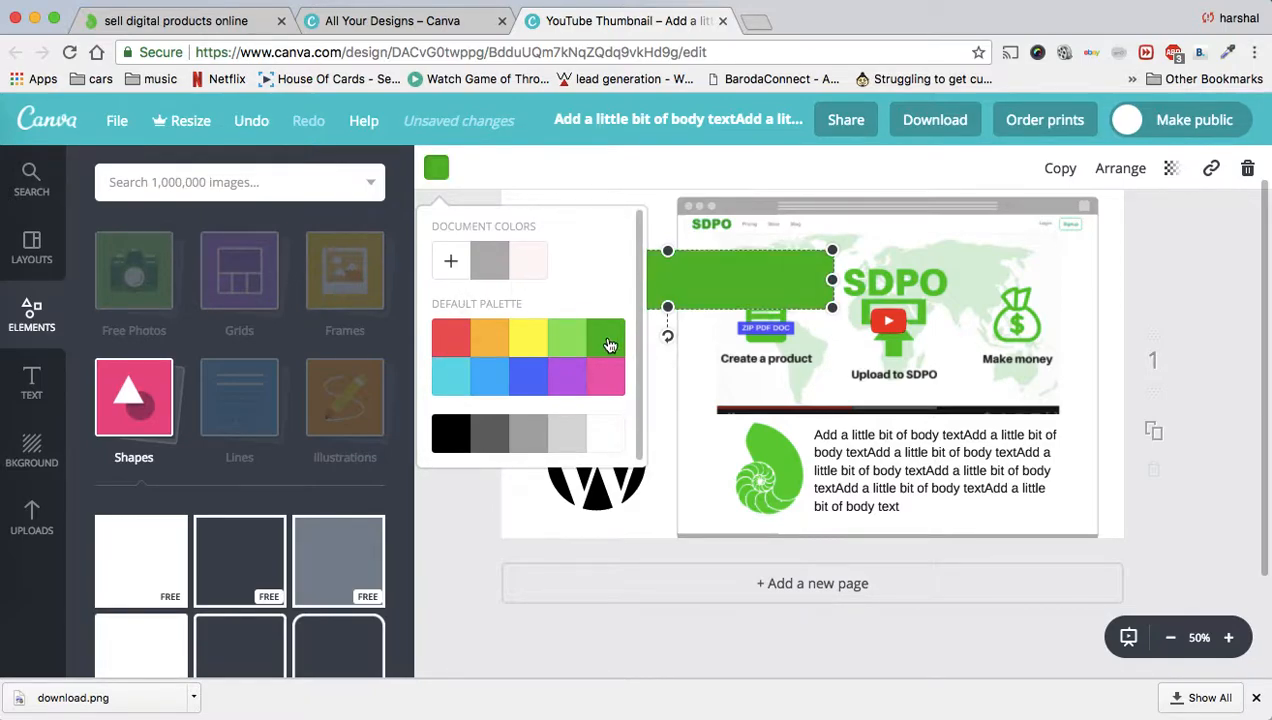
left_click(751, 270)
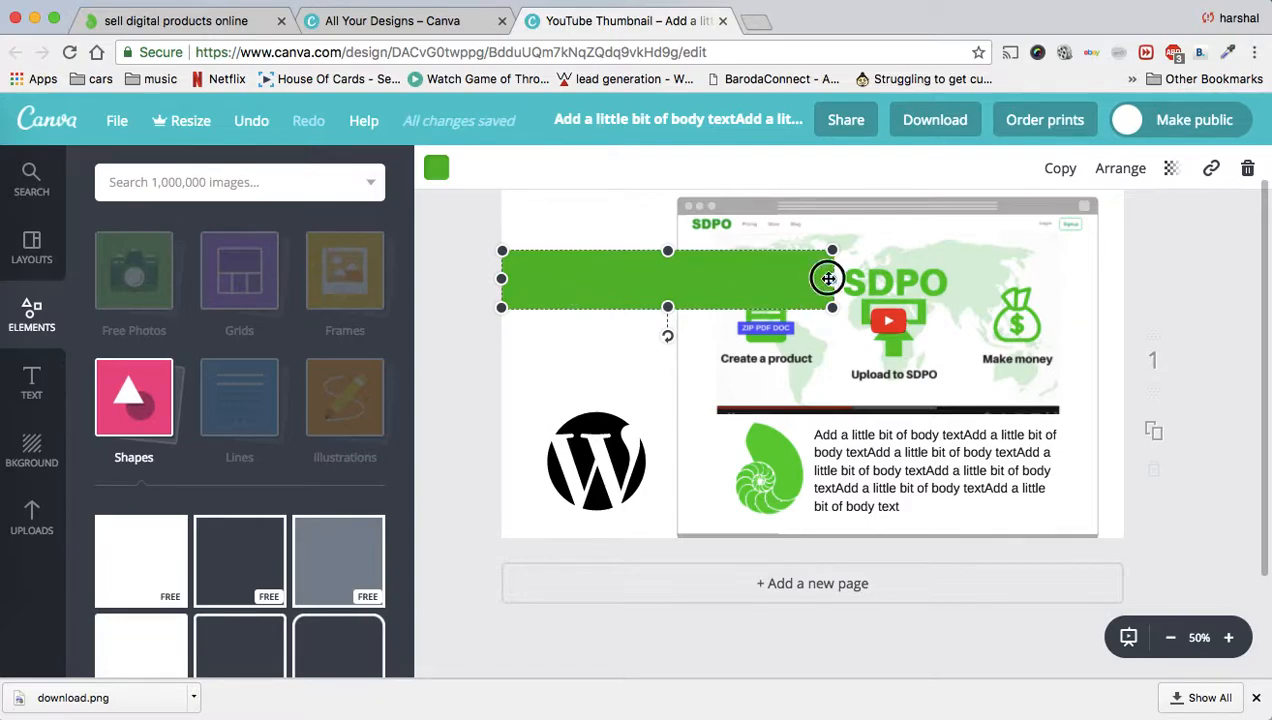
left_click_drag(828, 278, 845, 280)
left_click(620, 456)
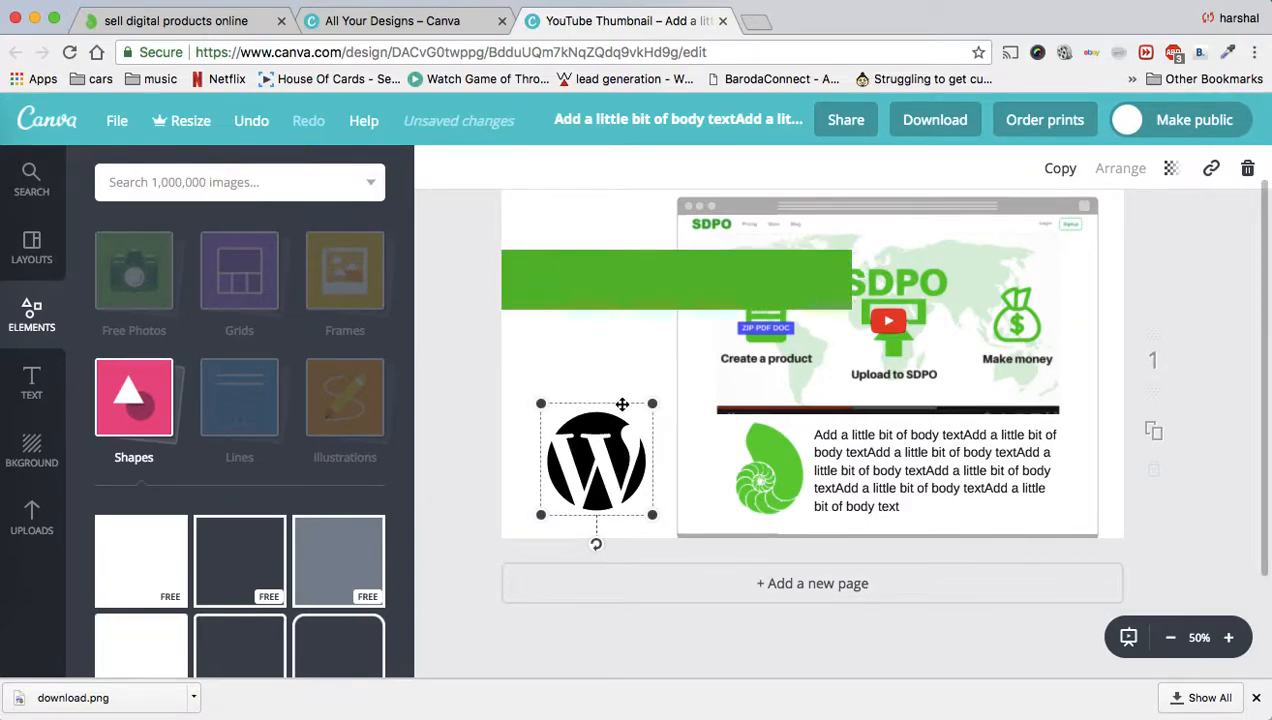
right_click(594, 445)
key("Escape")
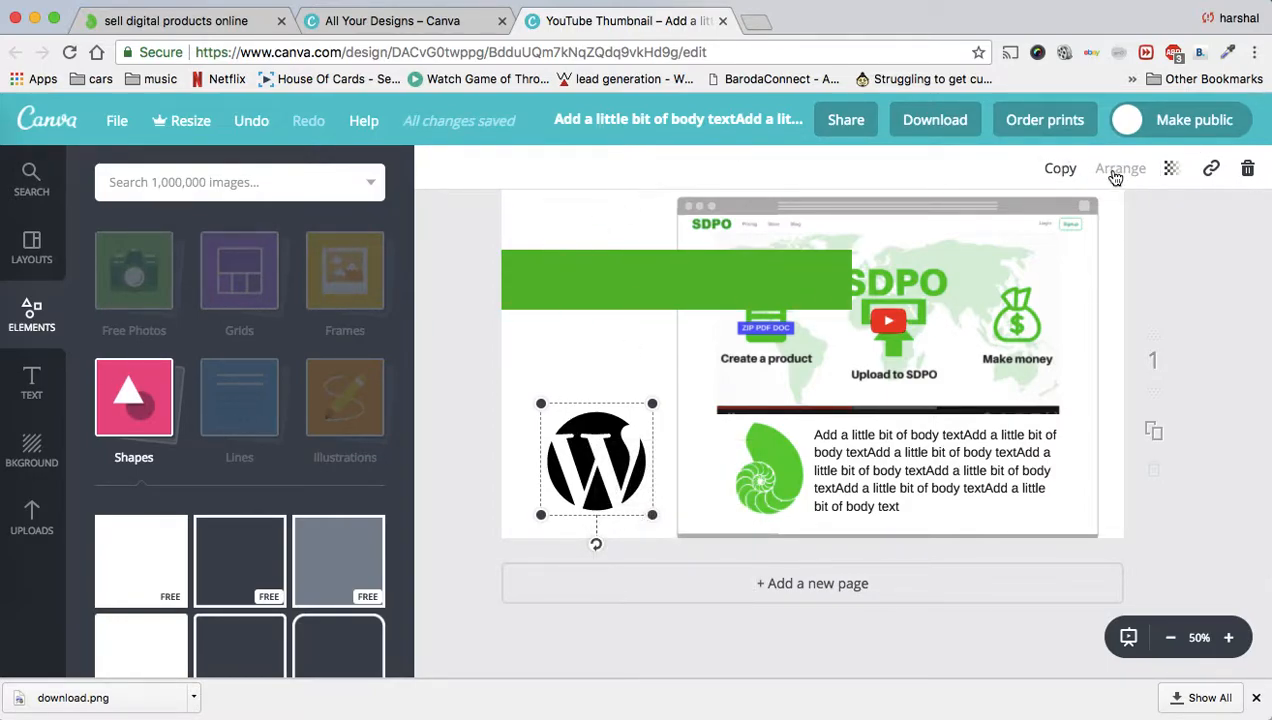
left_click(1193, 325)
left_click(621, 474)
mouse_move(617, 462)
left_mouse_down()
mouse_move(660, 462)
mouse_move(617, 462)
left_mouse_up()
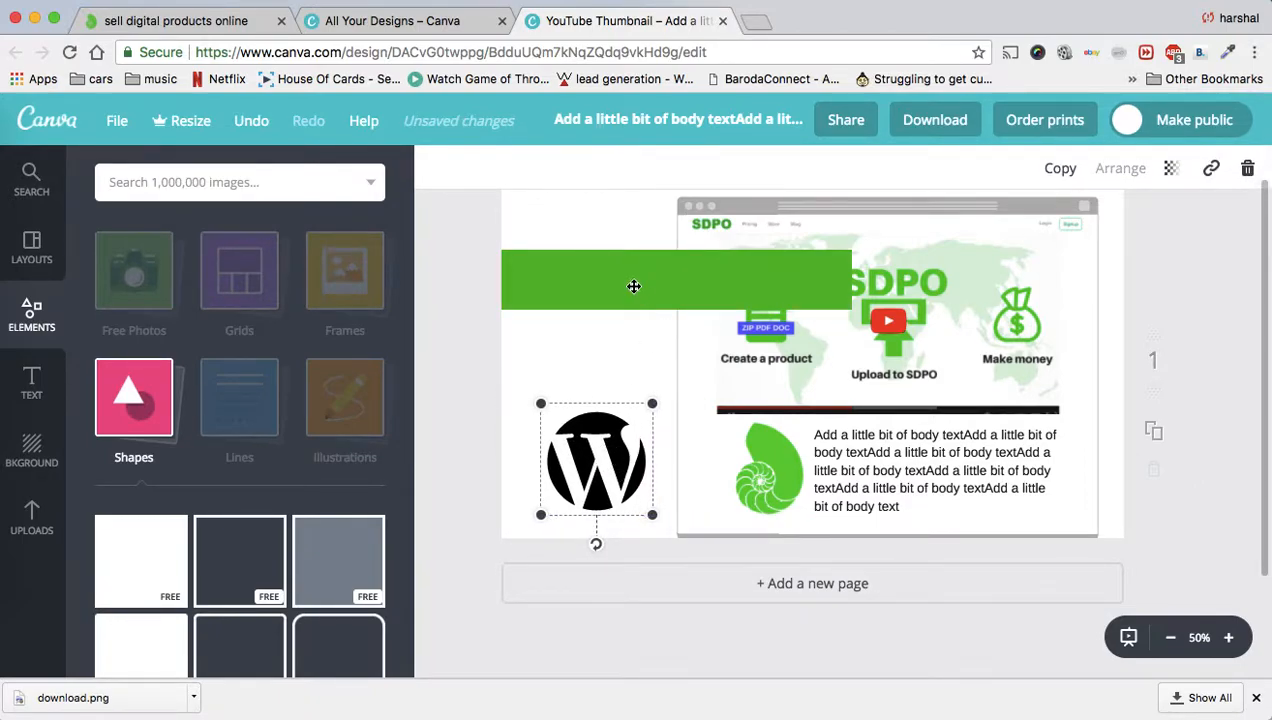
- Add a body text box reading "No #1 Wordpress Theme" and place it on the green bar
left_click(637, 290)
left_click(31, 383)
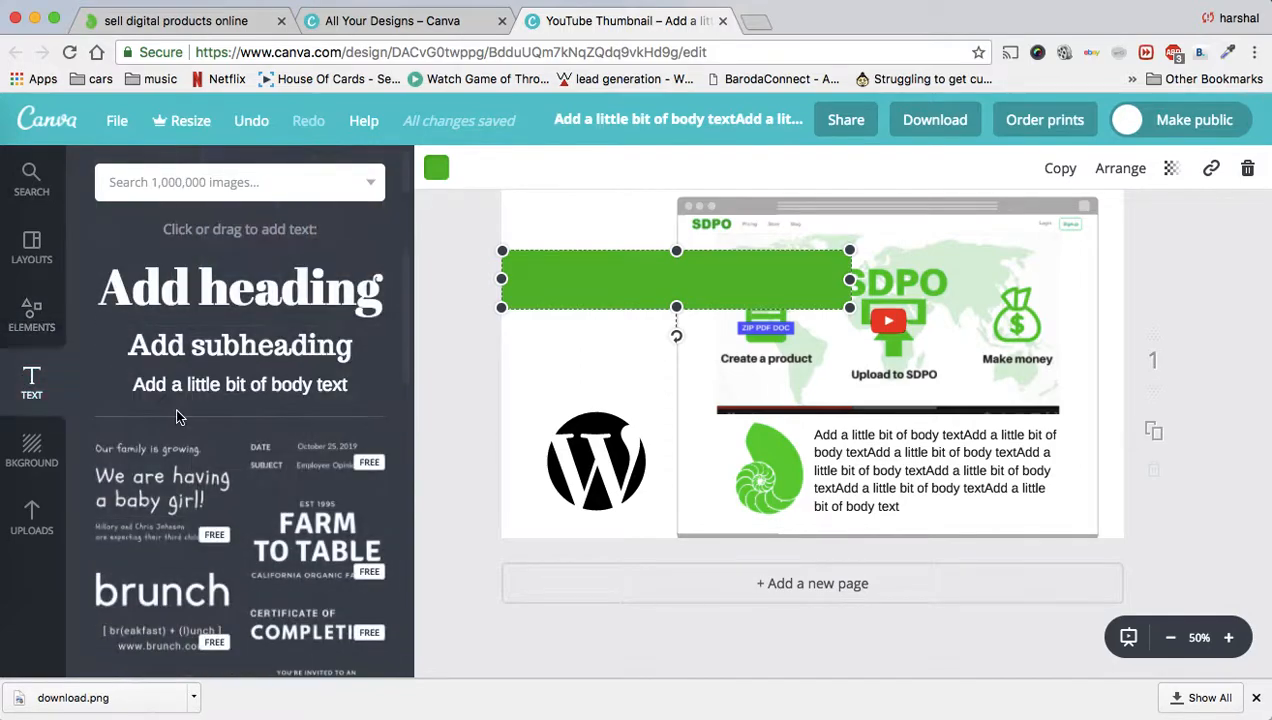
left_click(207, 387)
left_click(803, 373)
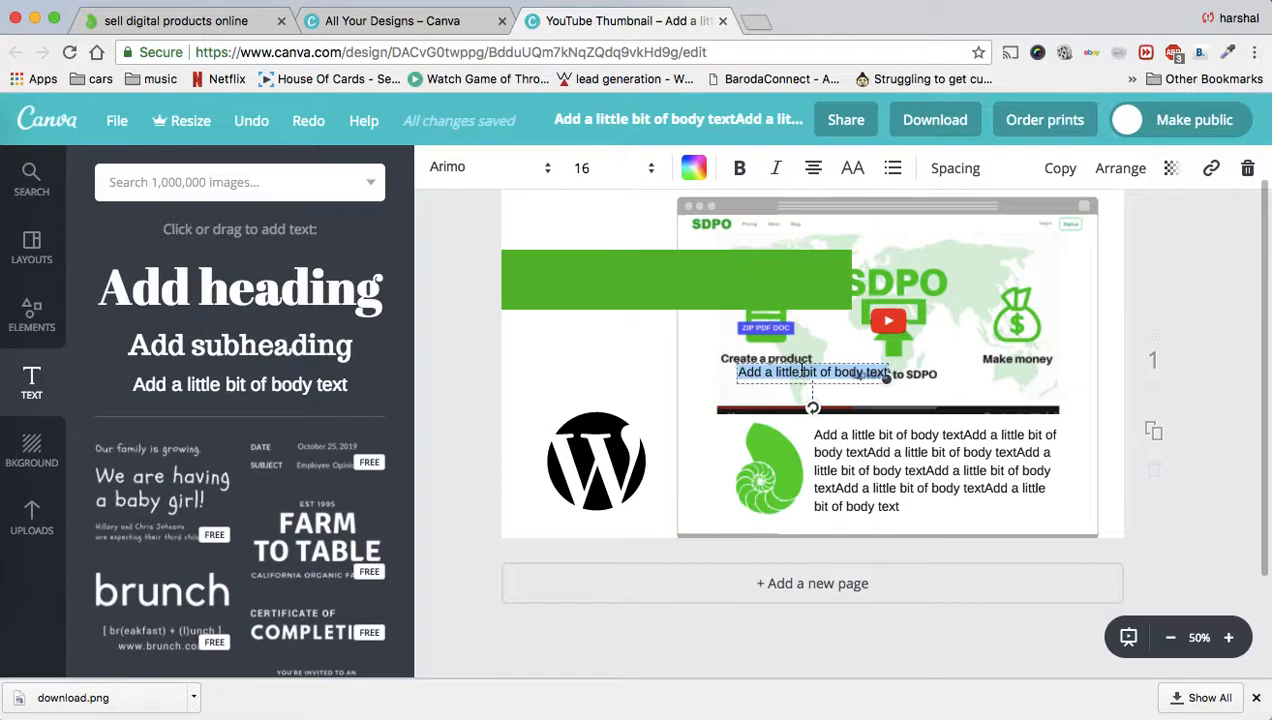
type("No")
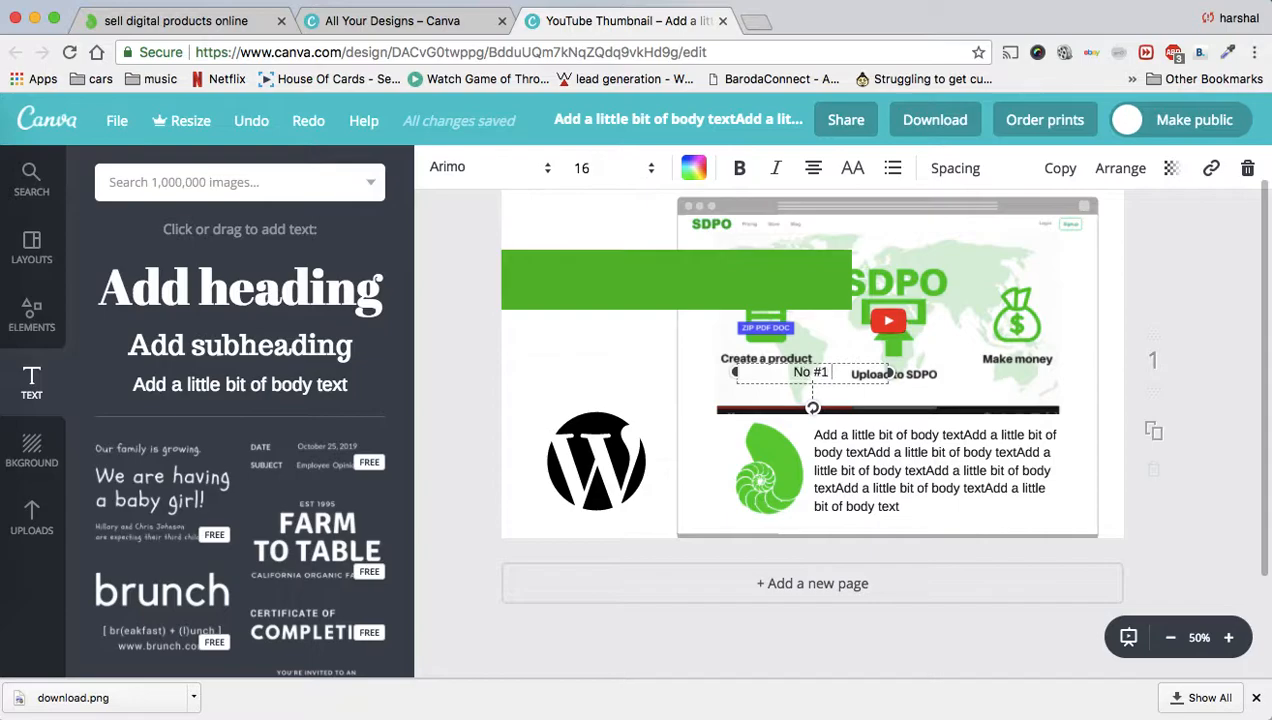
type("#1 Wordpress Theme")
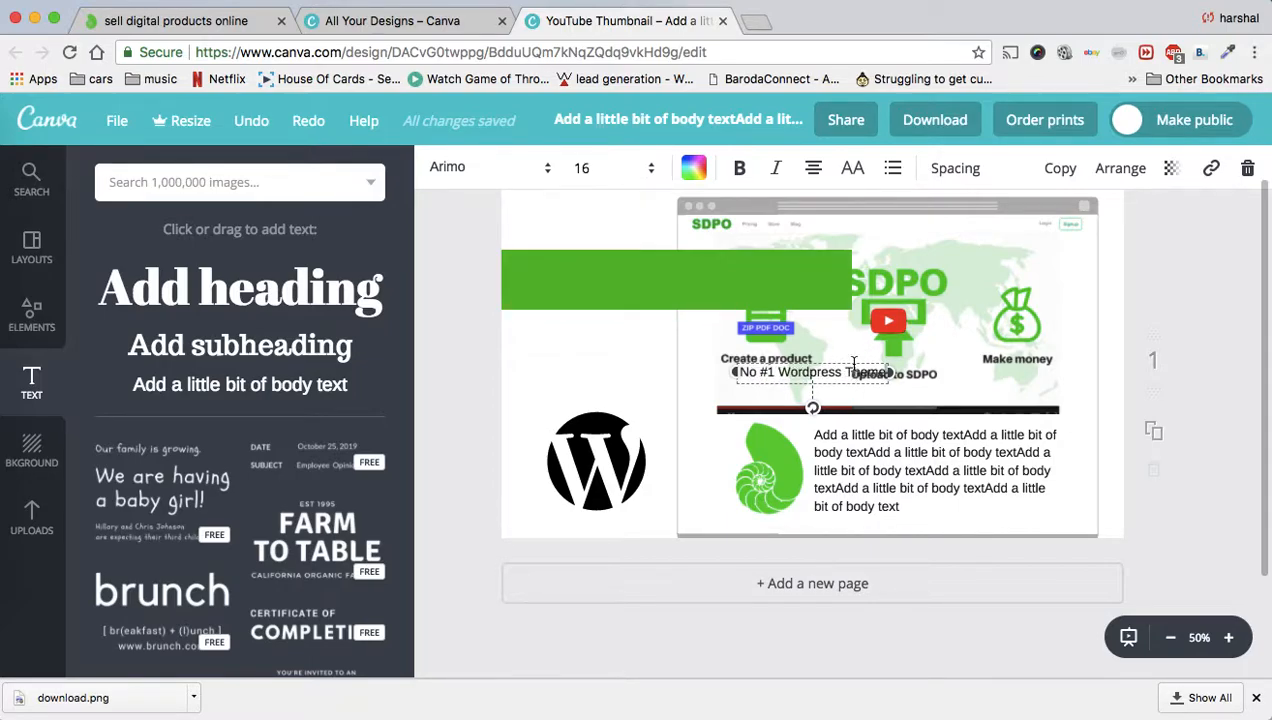
left_click_drag(772, 284, 642, 268)
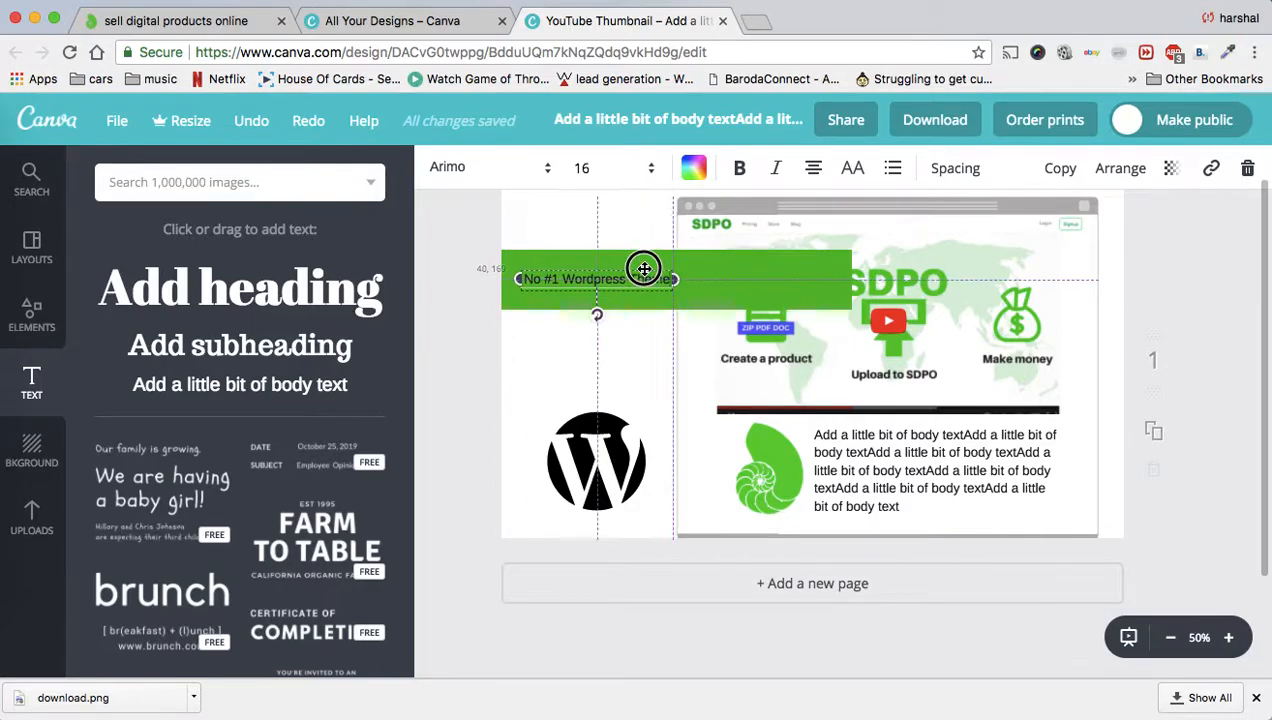
- Make the "No #1 Wordpress Theme" text white and set its font size to 36
left_click(695, 175)
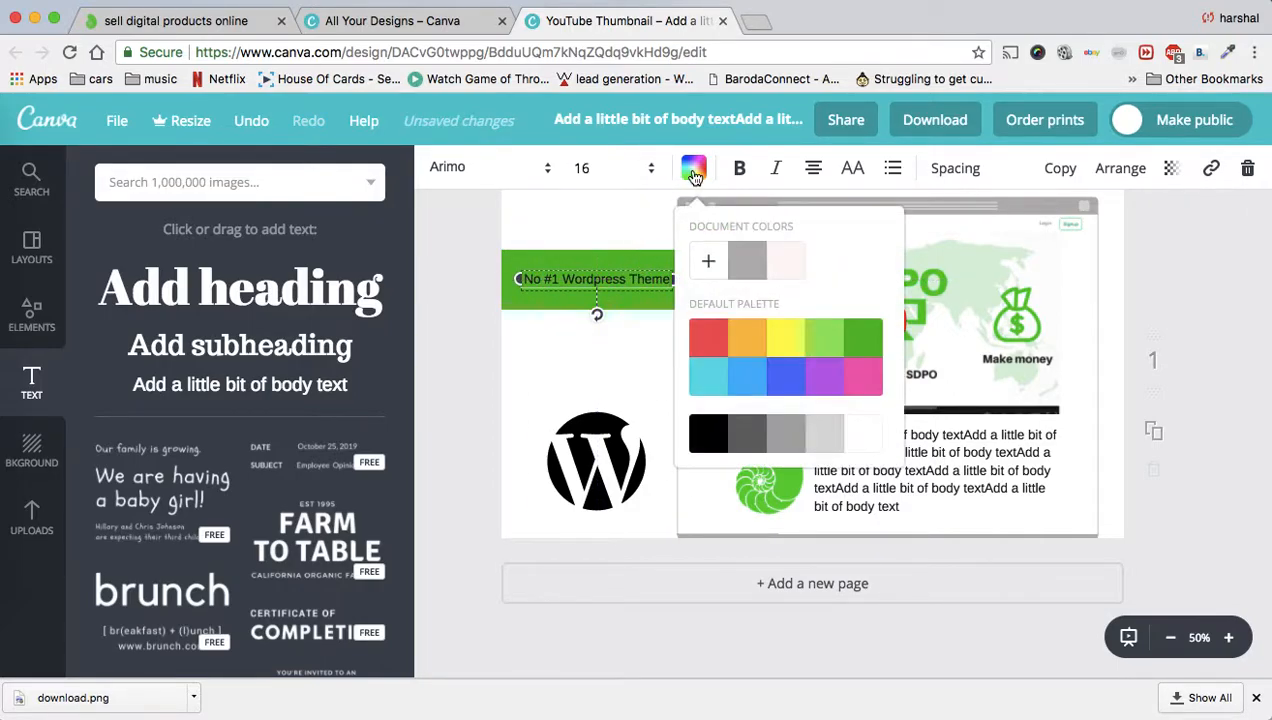
left_click(866, 446)
left_click(650, 175)
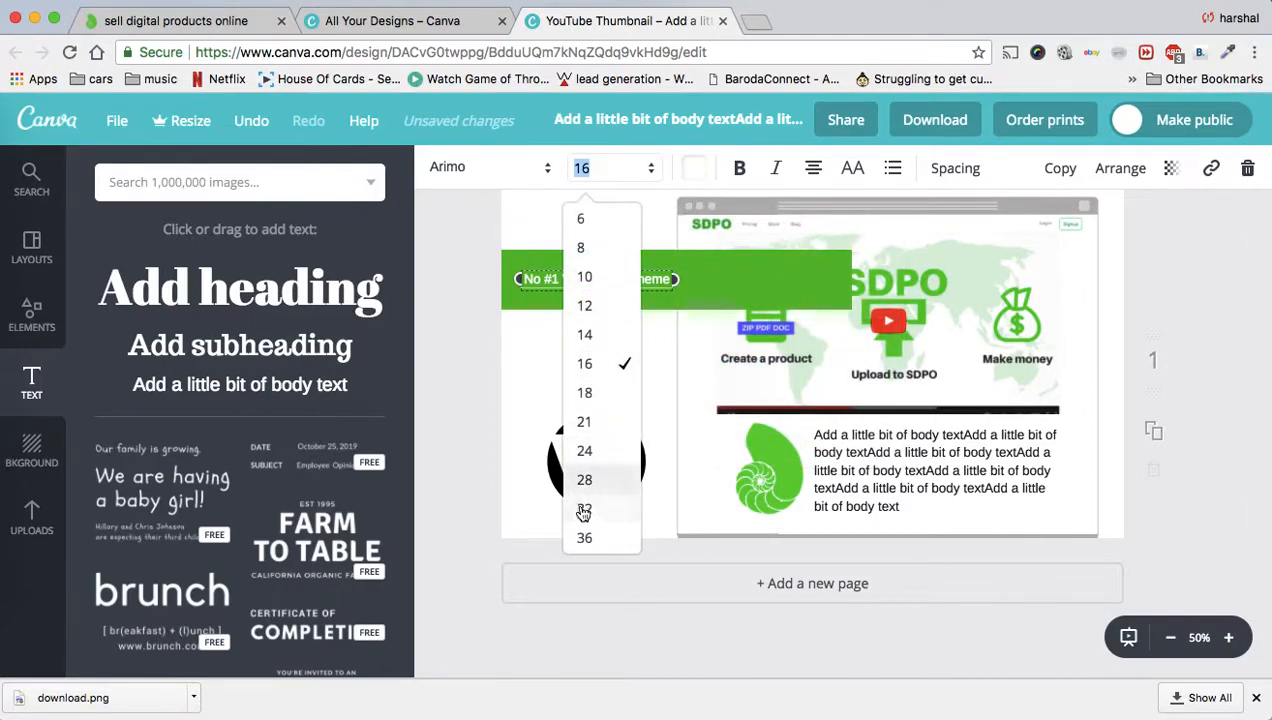
left_click(580, 536)
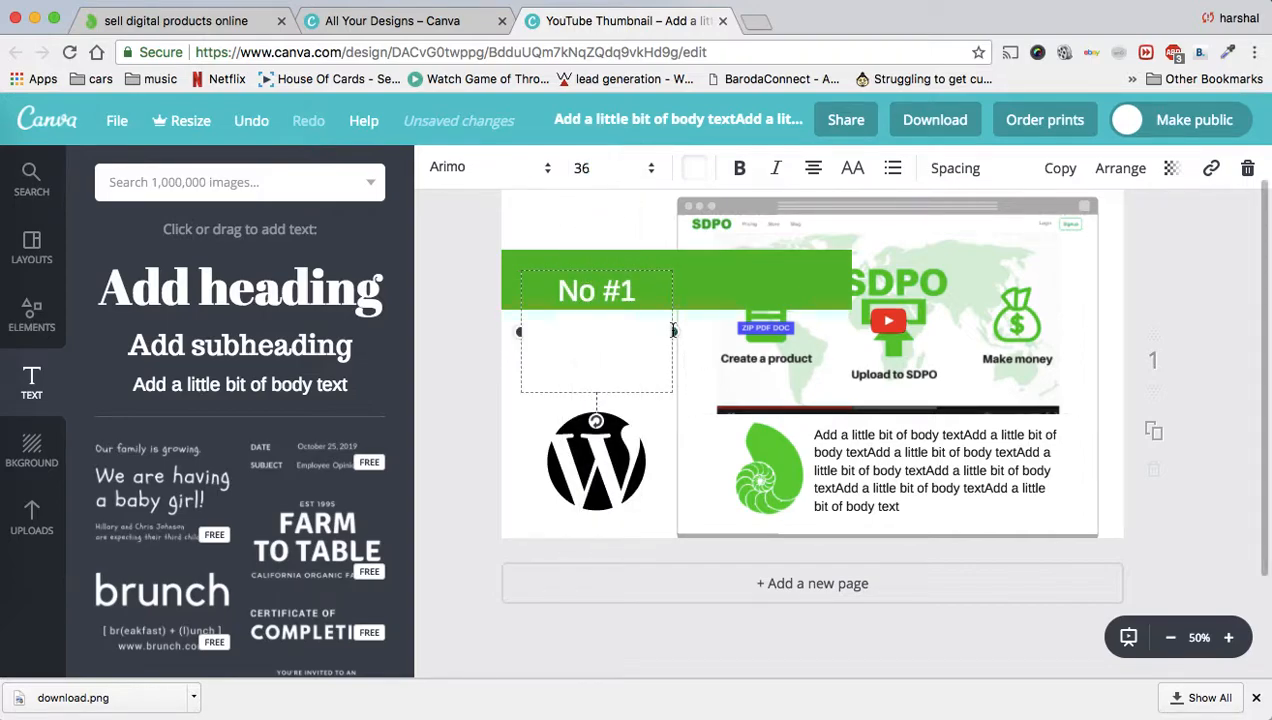
- Widen the theme headline's text box until it fits on one line and left-align the text
left_click_drag(676, 332, 873, 332)
left_click(813, 168)
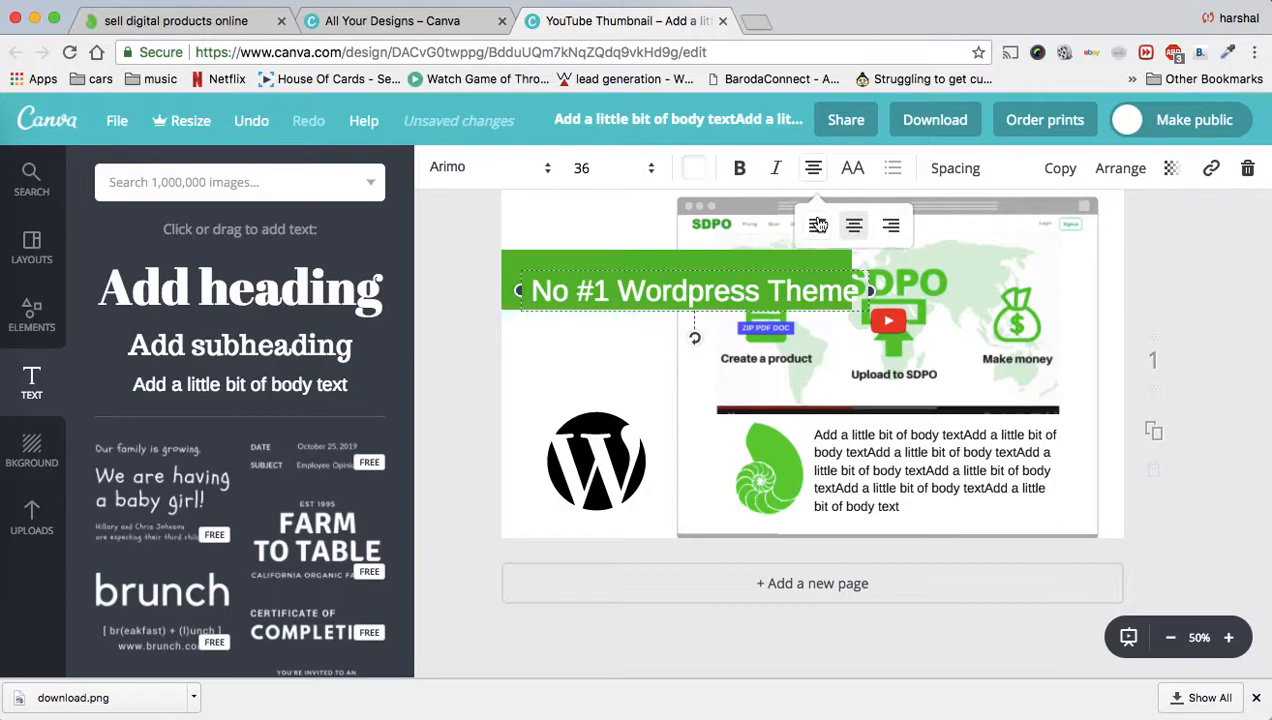
left_click(818, 225)
- Change the headline's font to Aileron Heavy and refit its text box on one line, centred vertically within the green bar
left_click(447, 167)
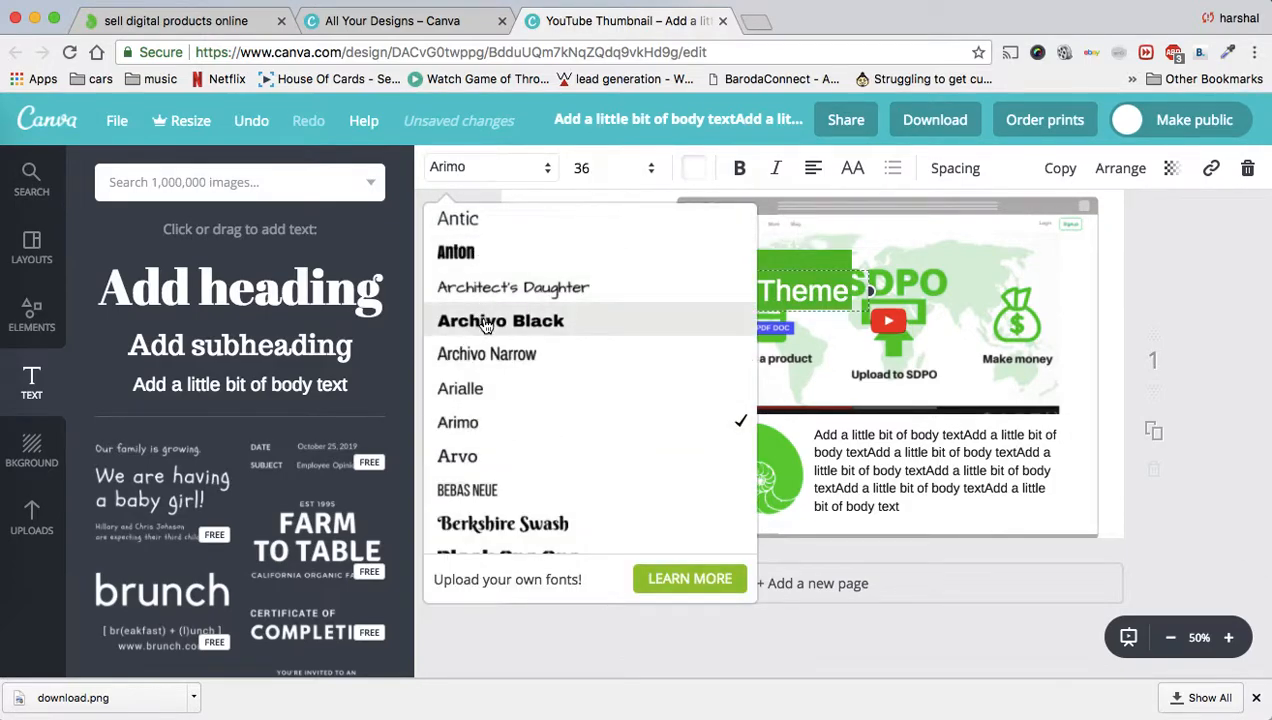
scroll(487, 323, "up", 5)
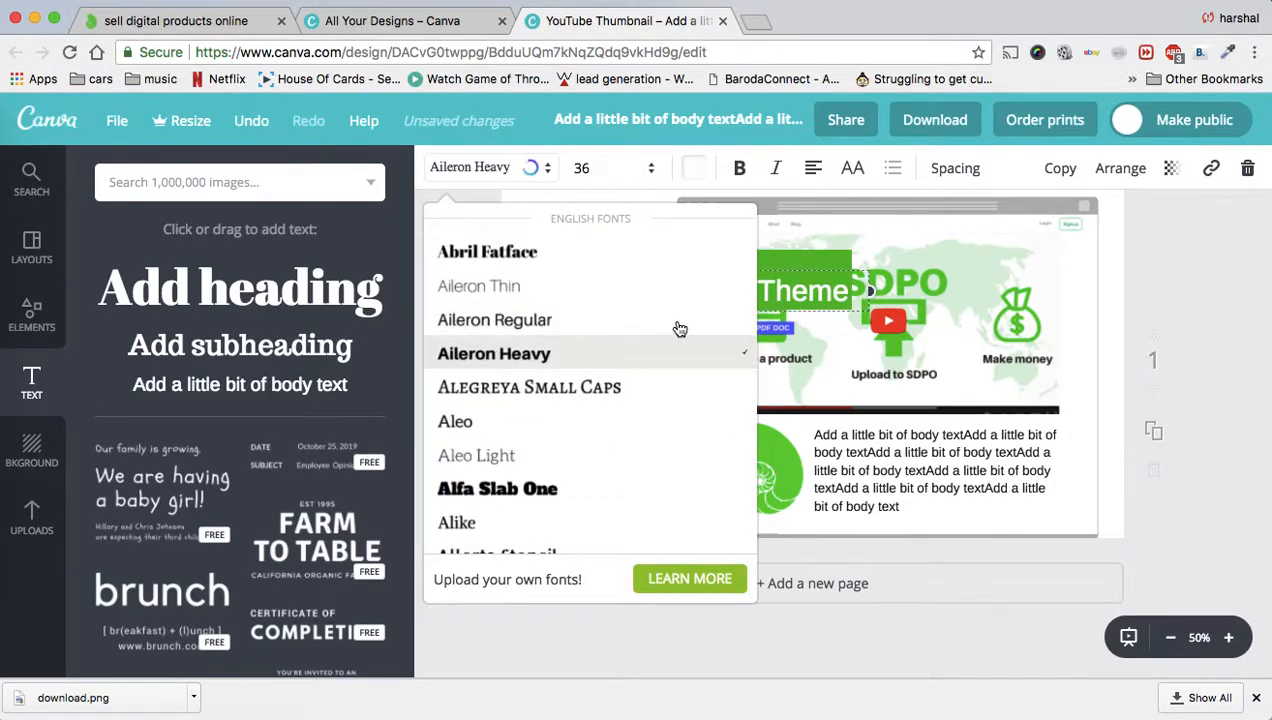
left_click(934, 641)
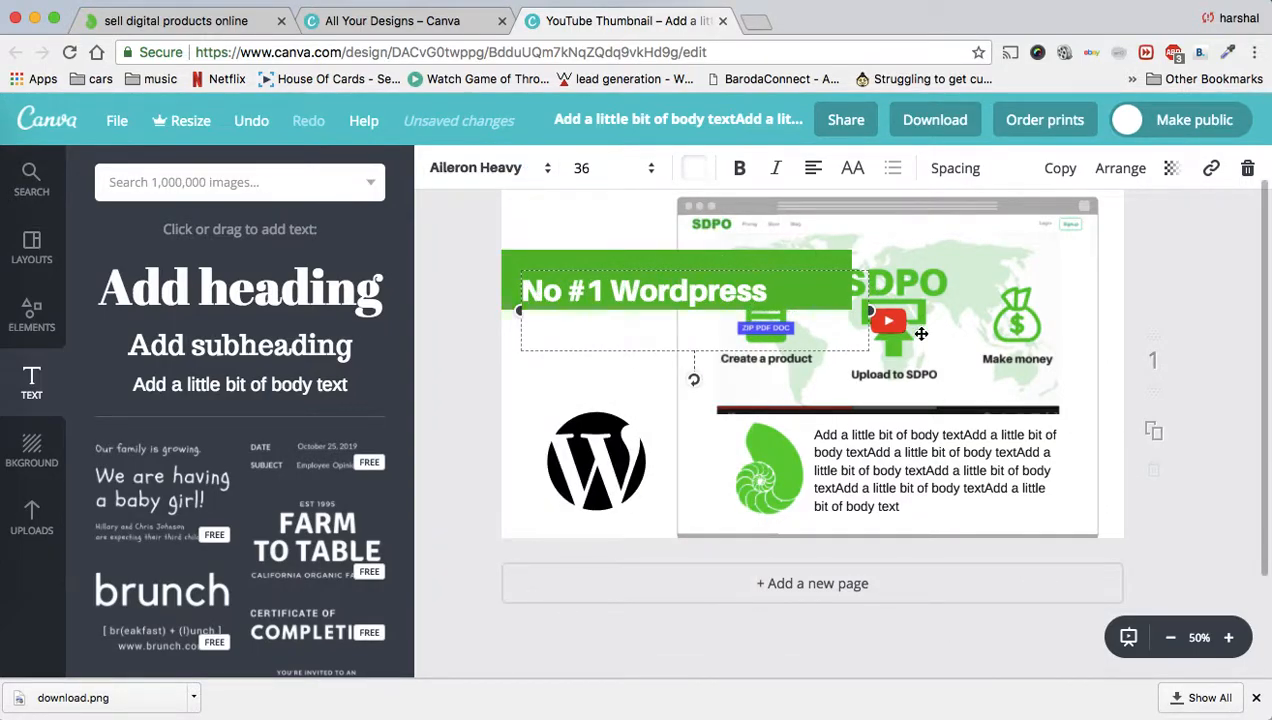
left_click_drag(873, 309, 901, 309)
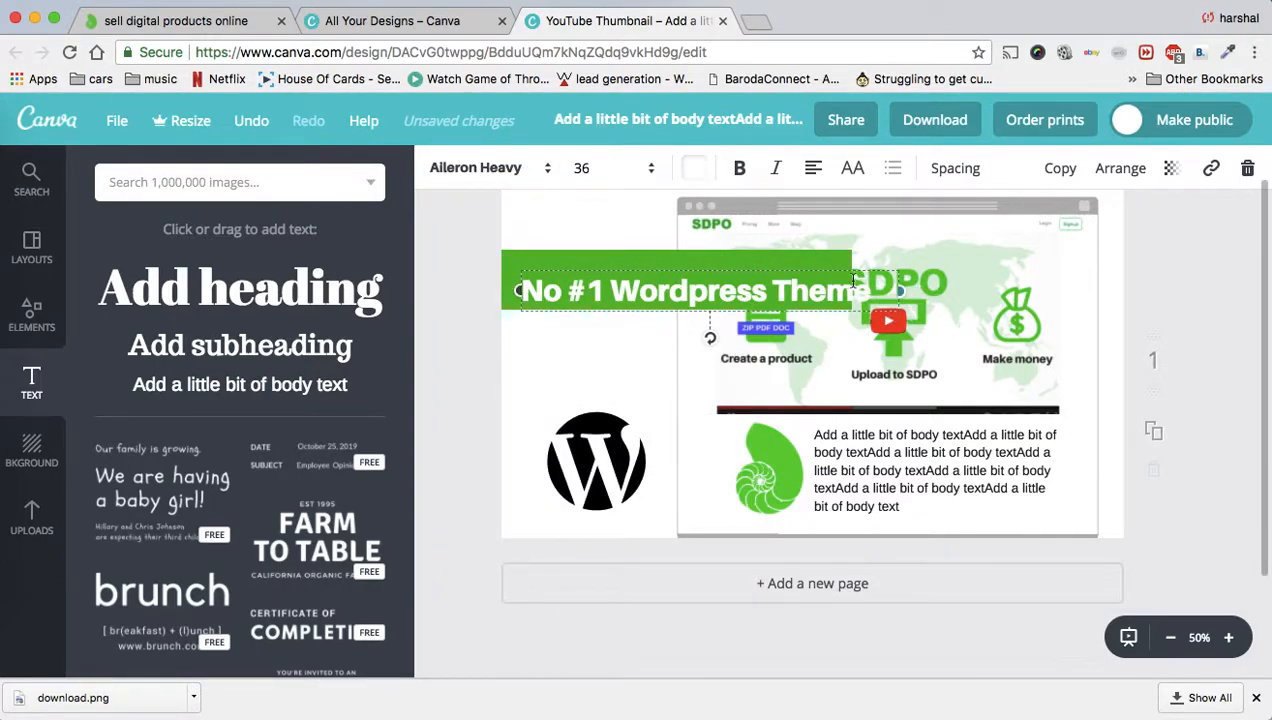
left_click_drag(841, 268, 830, 259)
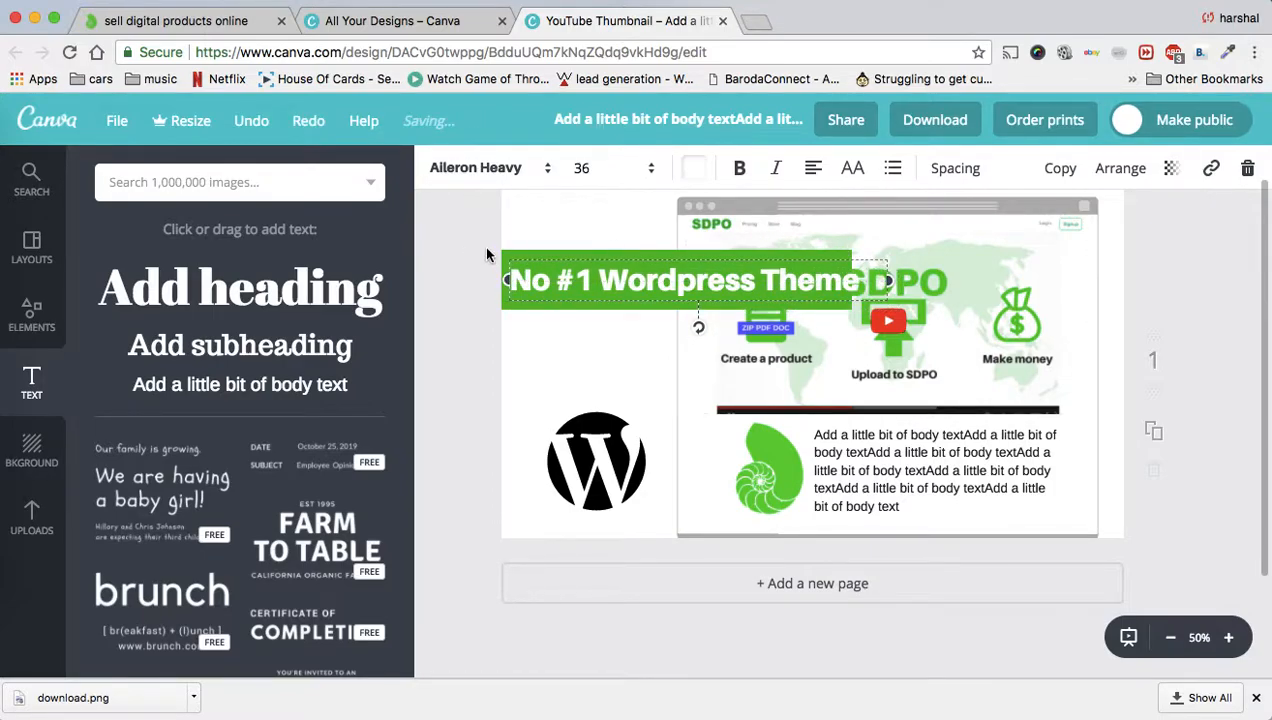
- Extend the green bar past the end of the headline and shift the WordPress logo slightly up and left
left_click(540, 256)
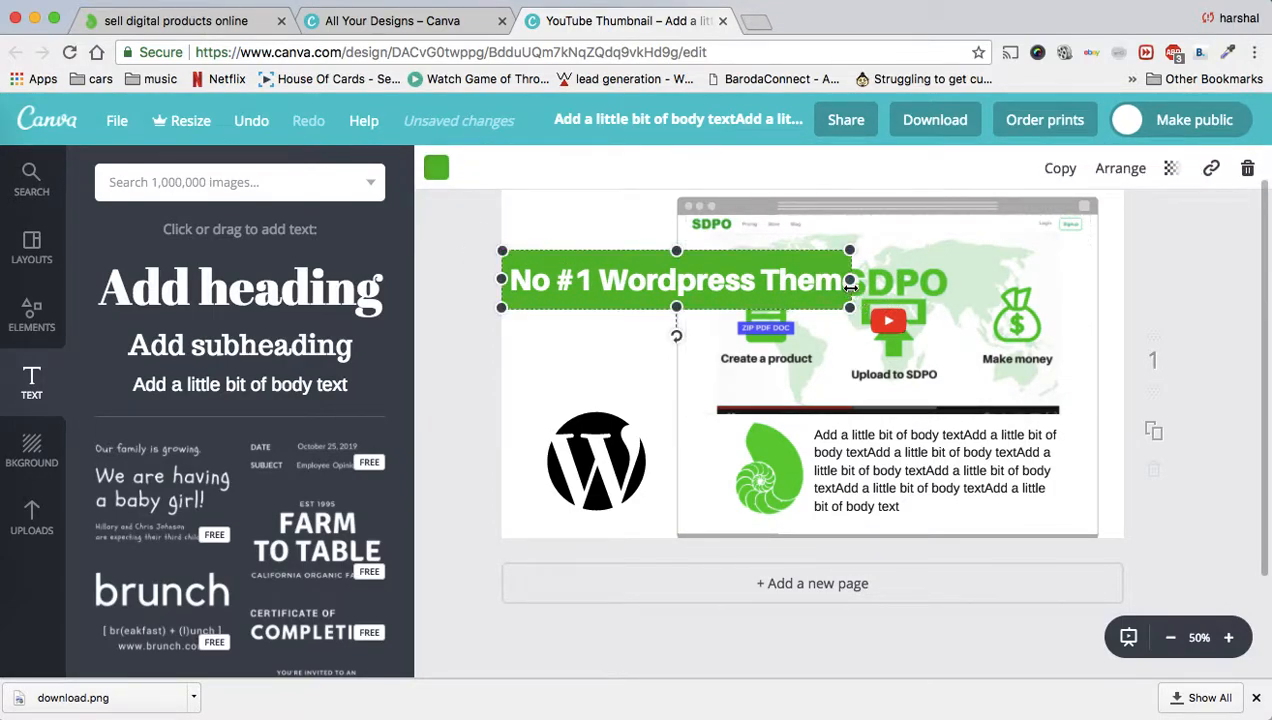
left_click_drag(850, 280, 870, 280)
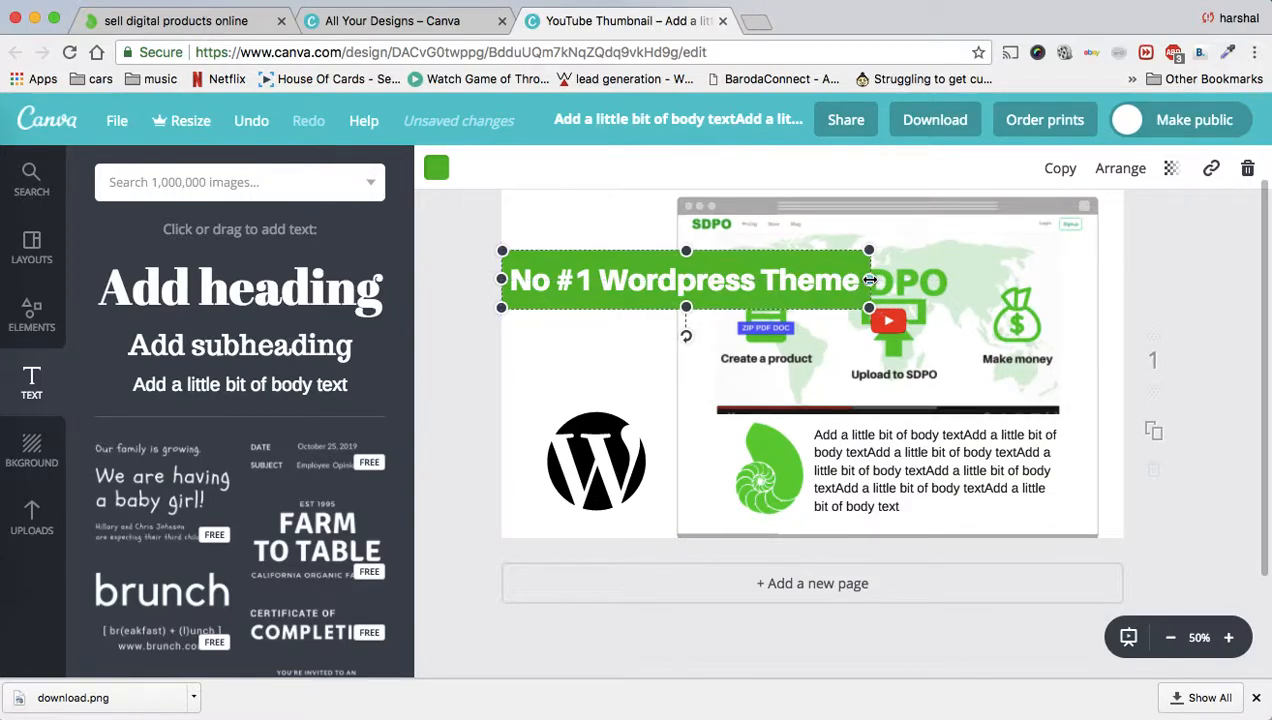
left_click(545, 527)
left_click(597, 444)
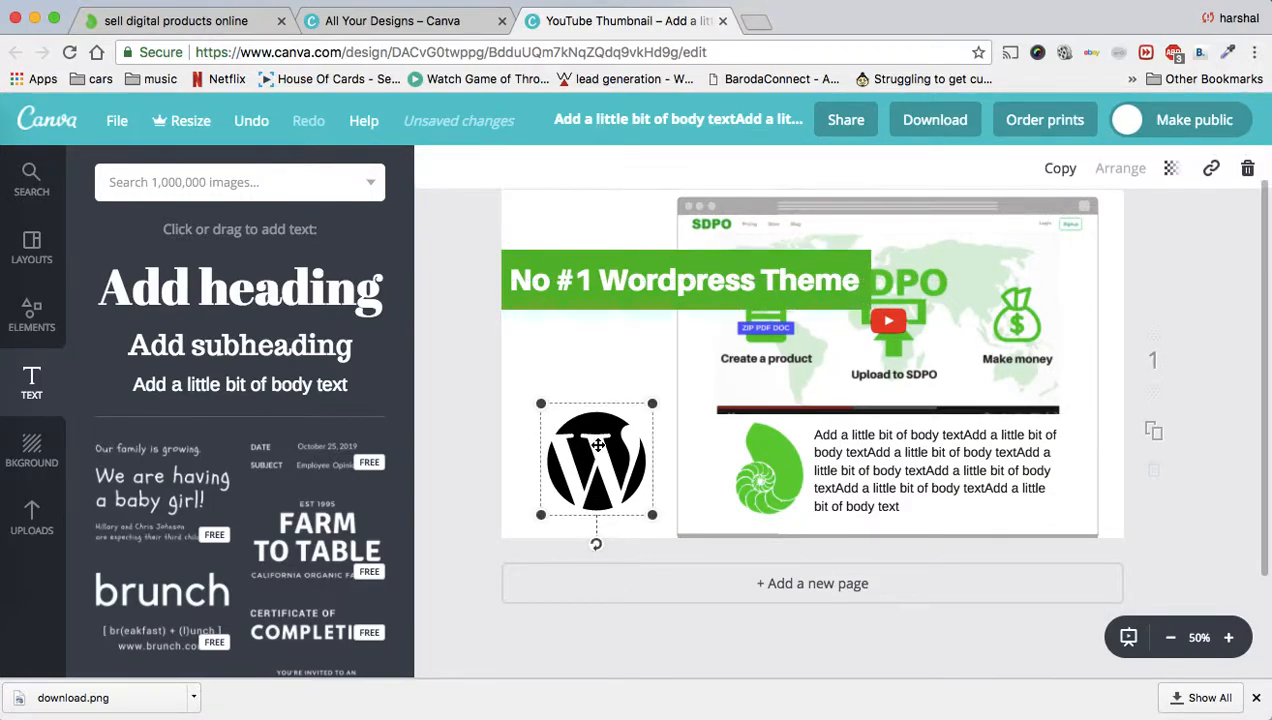
left_click_drag(586, 433, 574, 418)
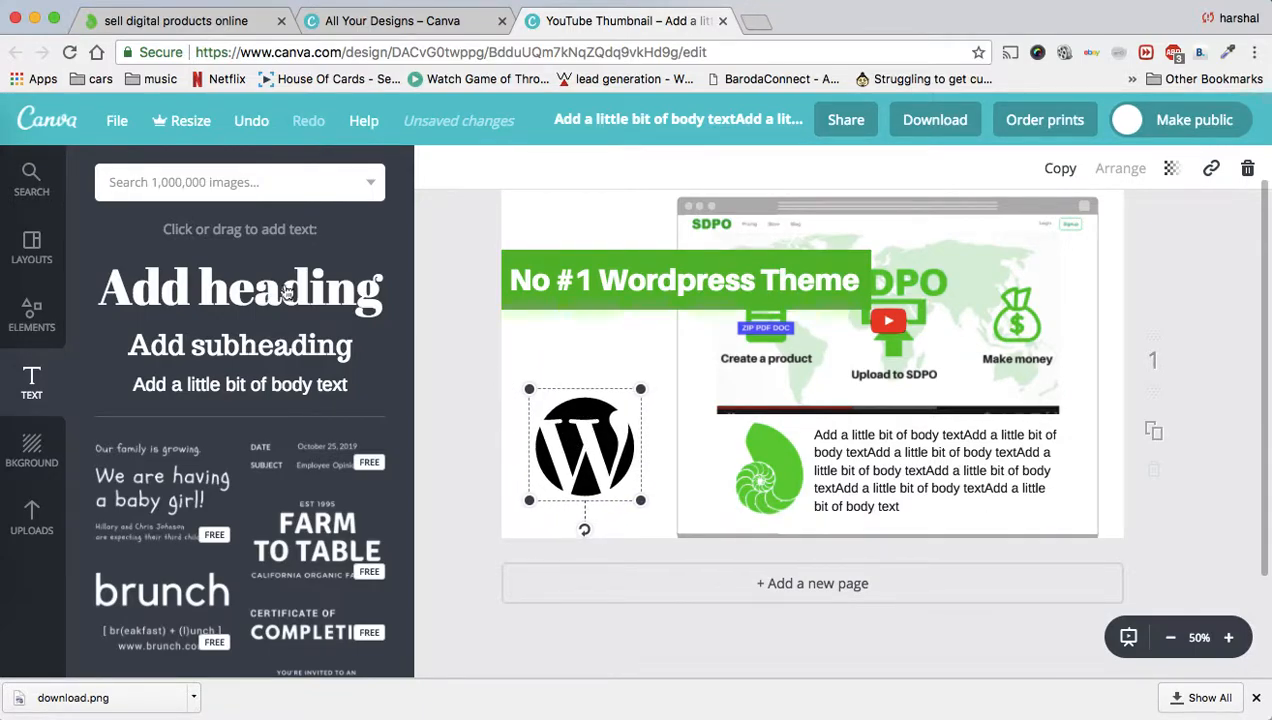
- Add the uploaded App Store and Google Play badges image, shrink it and place it below the green banner, moving the WordPress logo out of the way
left_click(32, 520)
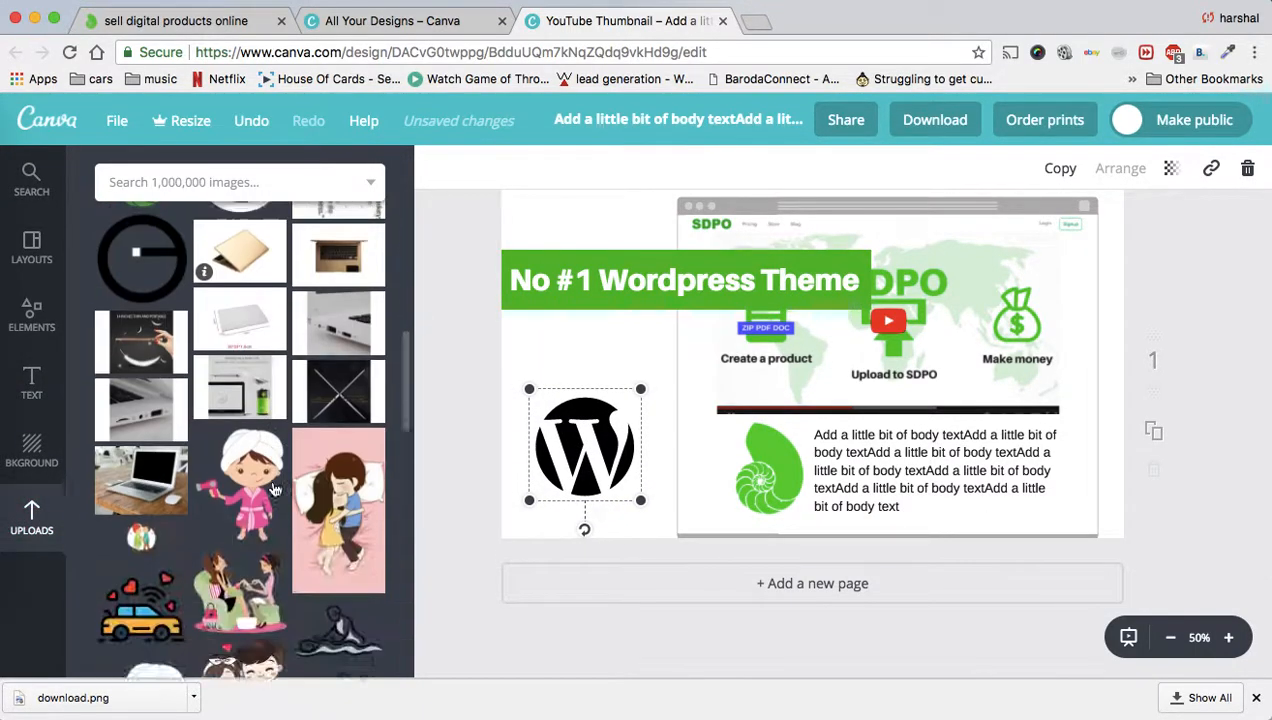
scroll(275, 489, "down", 10)
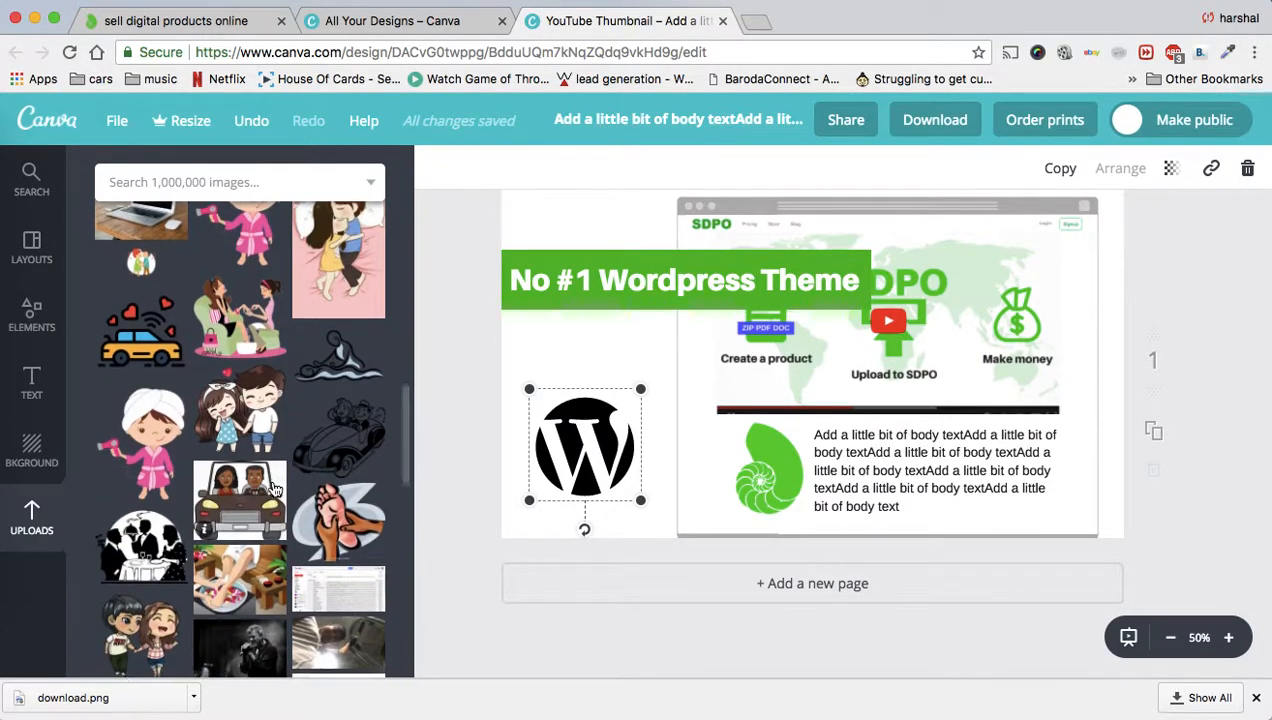
scroll(275, 489, "down", 5)
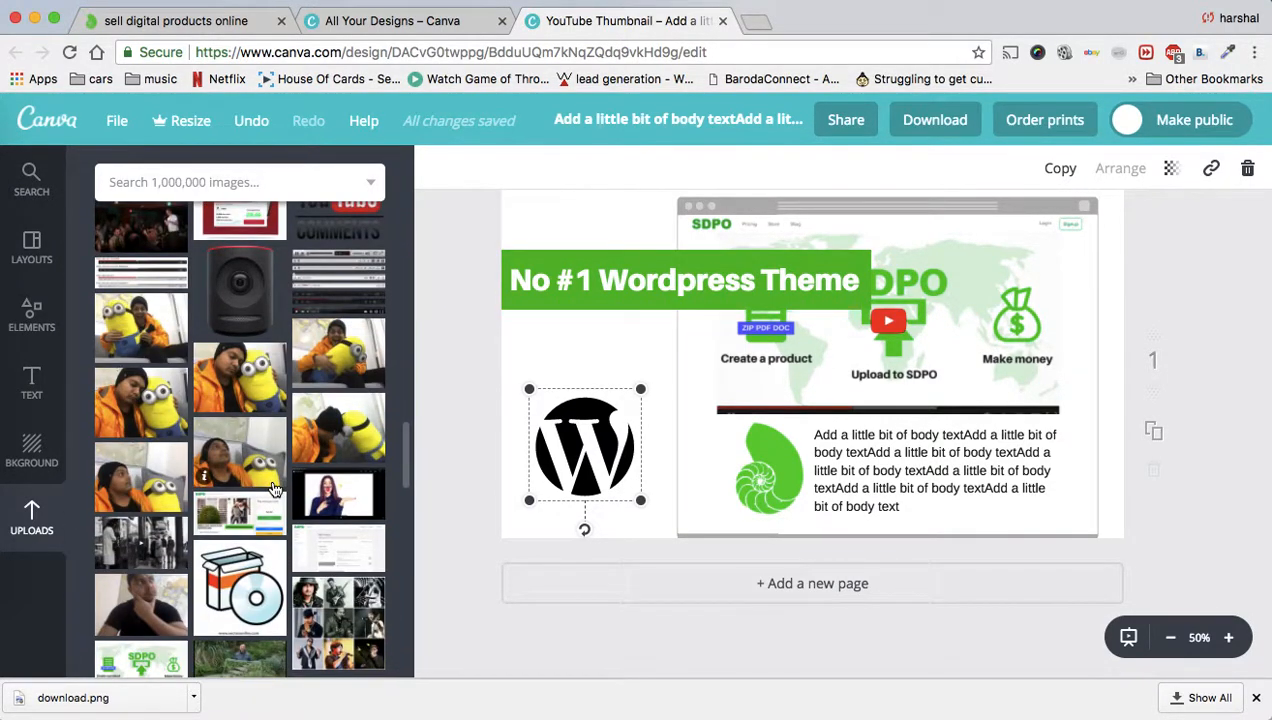
scroll(275, 489, "down", 5)
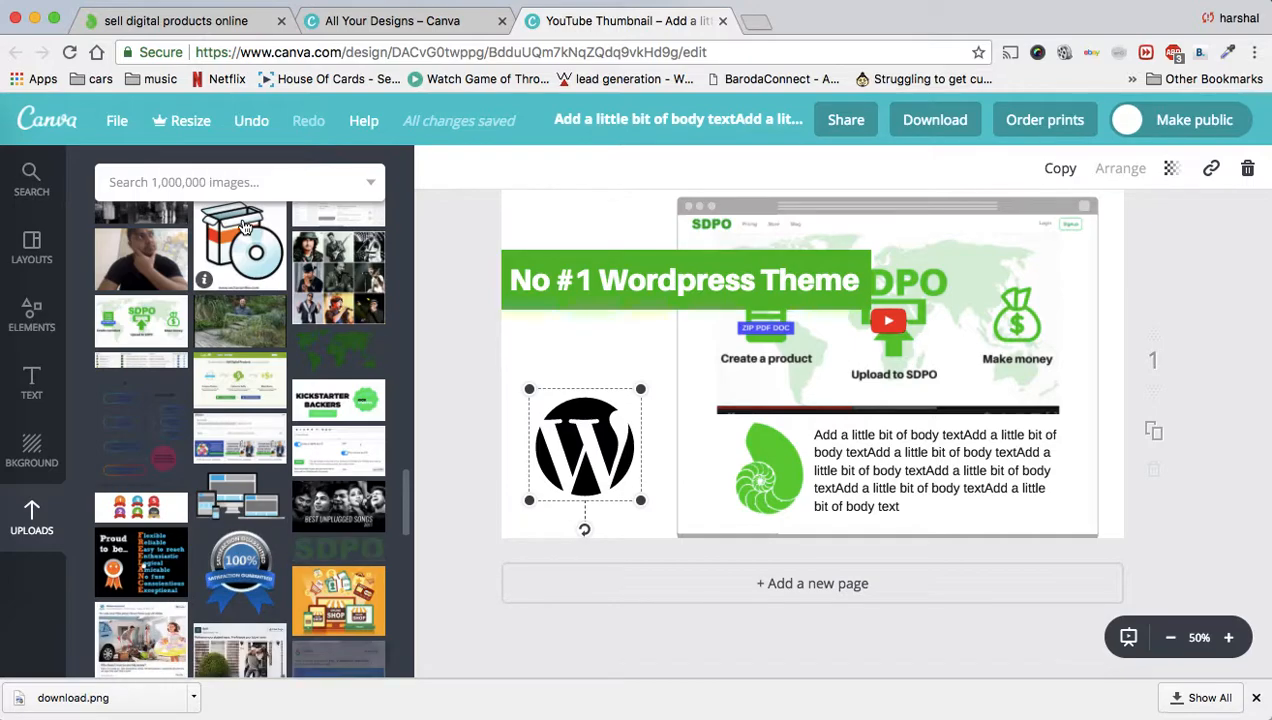
scroll(243, 226, "down", 5)
scroll(243, 226, "down", 5)
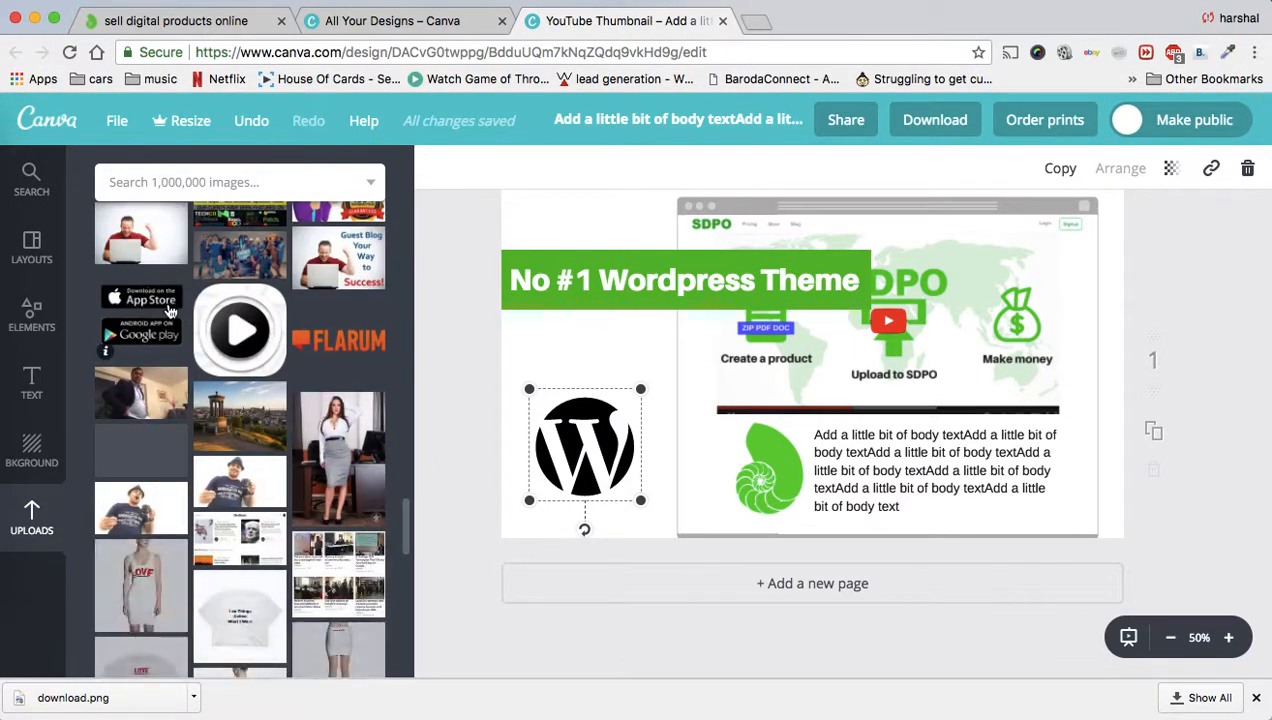
left_click(170, 312)
left_click_drag(663, 214, 766, 316)
left_click_drag(808, 404, 709, 412)
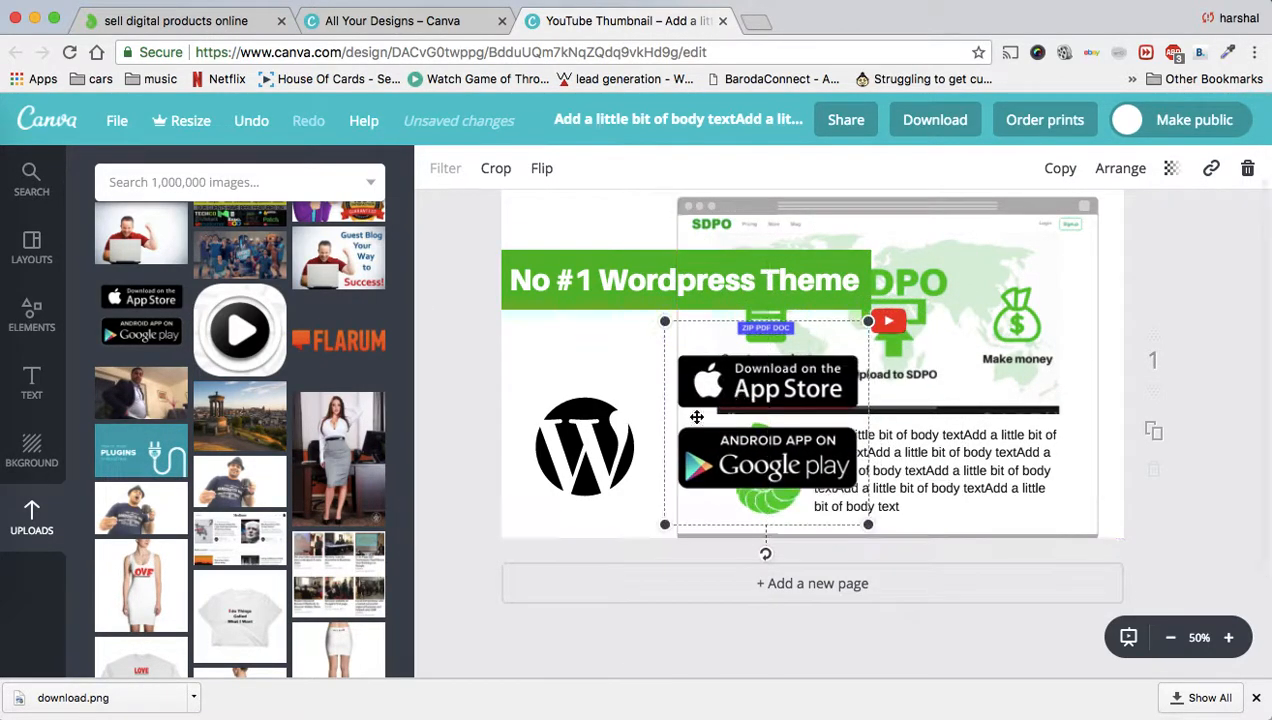
left_click_drag(592, 433, 592, 250)
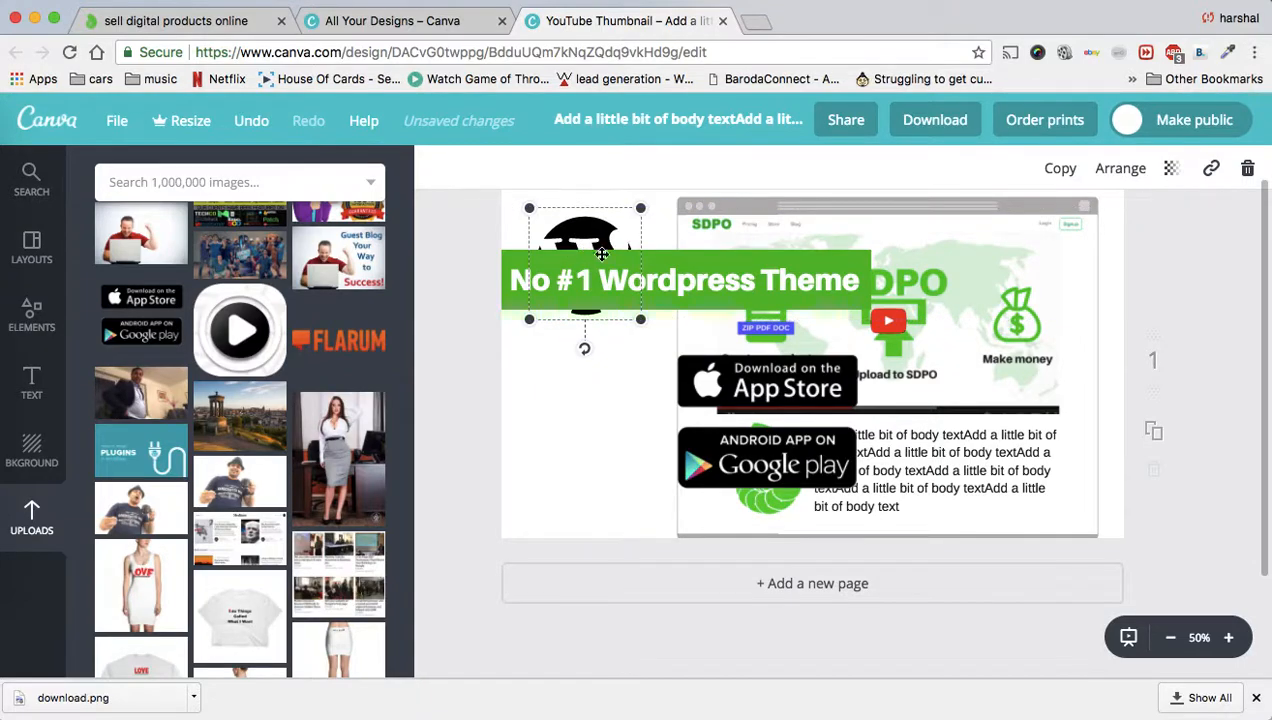
left_click_drag(811, 387, 668, 401)
- Move the WordPress logo over the mock website's money bag icon and bring it forward in front of the browser window
left_click(586, 232)
left_click_drag(611, 221, 1060, 255)
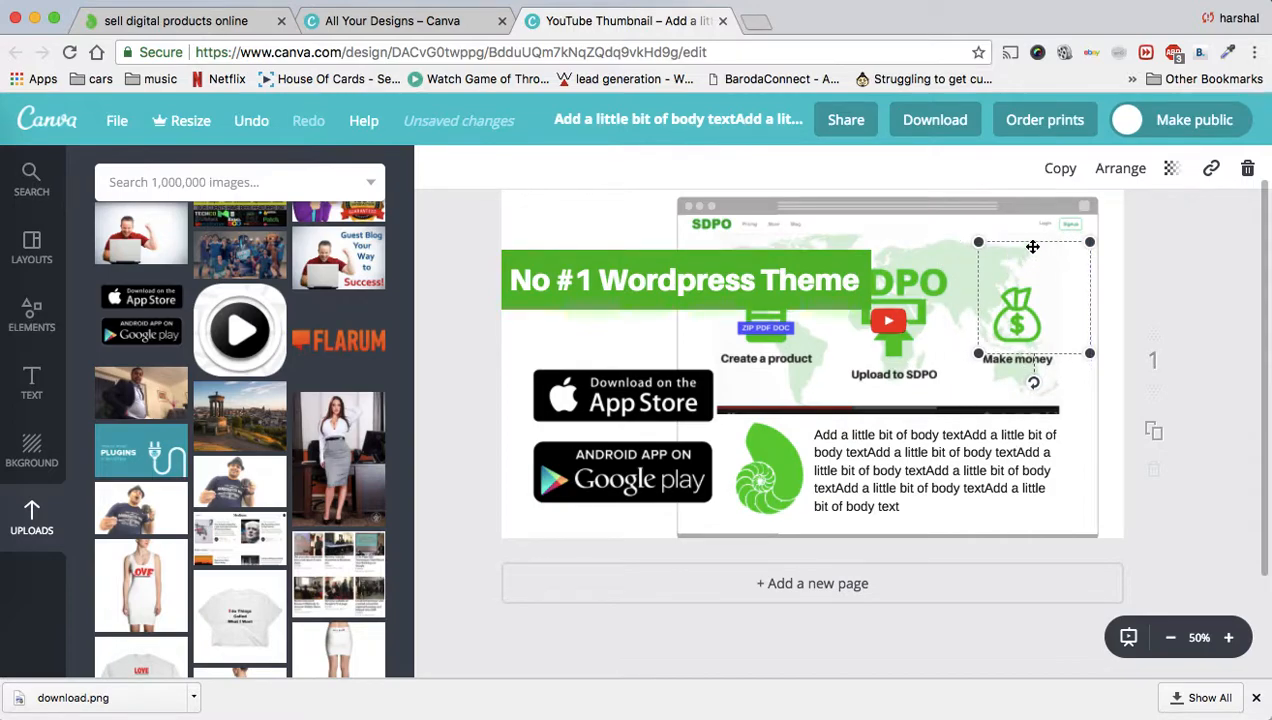
left_click(1115, 169)
left_click(1094, 230)
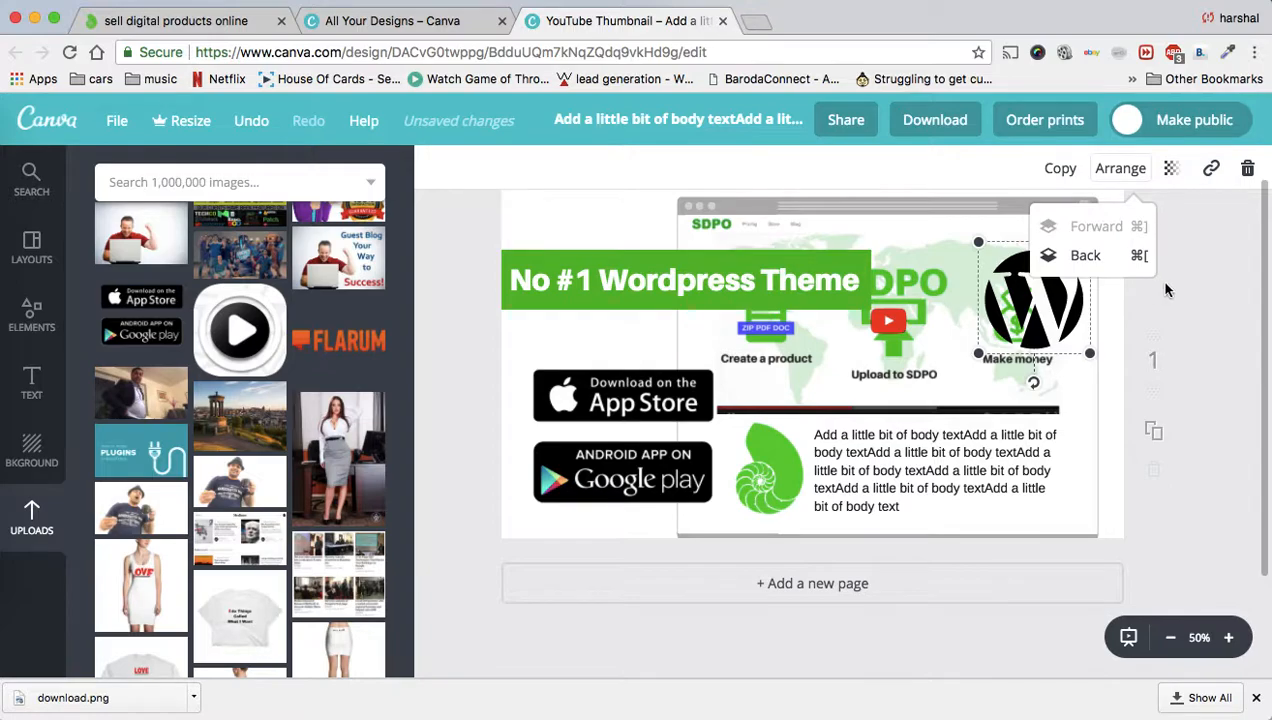
- Shrink the WordPress logo to about half its size and place it in the lower-right corner of the design
left_click(1057, 287)
mouse_move(1057, 287)
left_mouse_down()
mouse_move(1059, 404)
mouse_move(1043, 282)
left_mouse_up()
left_click_drag(967, 240, 563, 265)
left_click(593, 355)
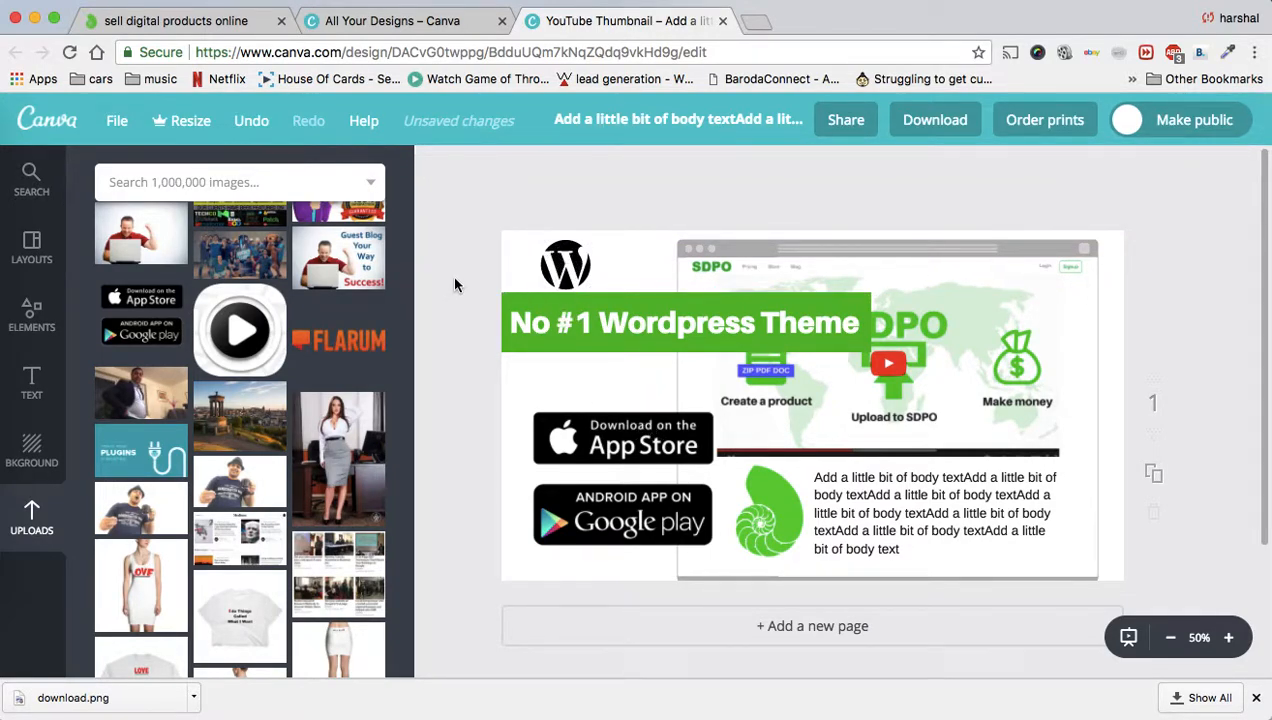
left_click_drag(567, 259, 1087, 540)
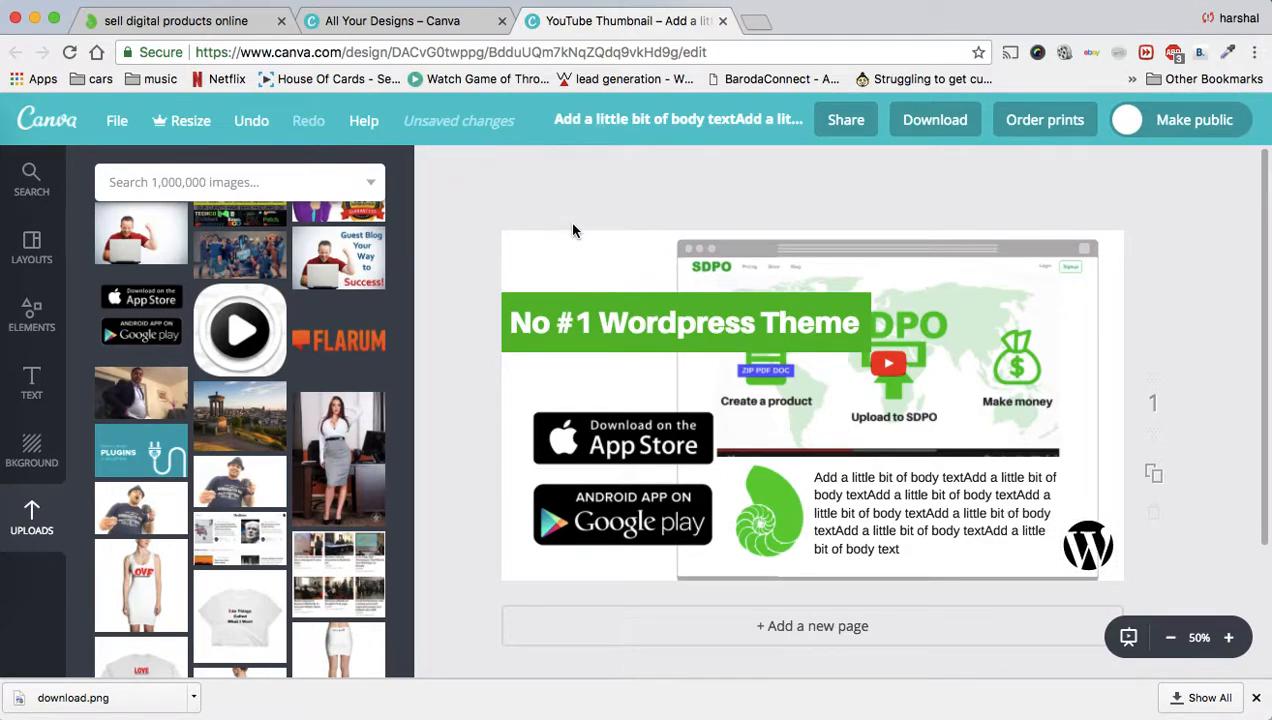
left_click(32, 385)
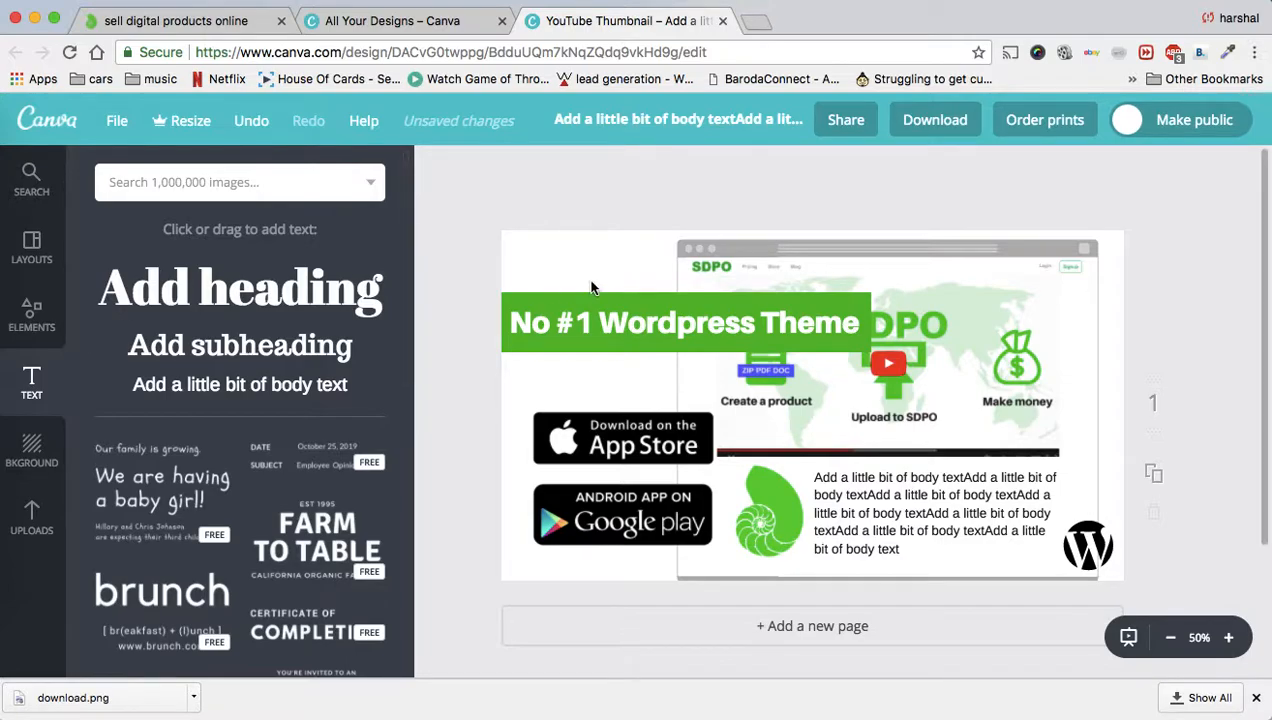
left_click(32, 517)
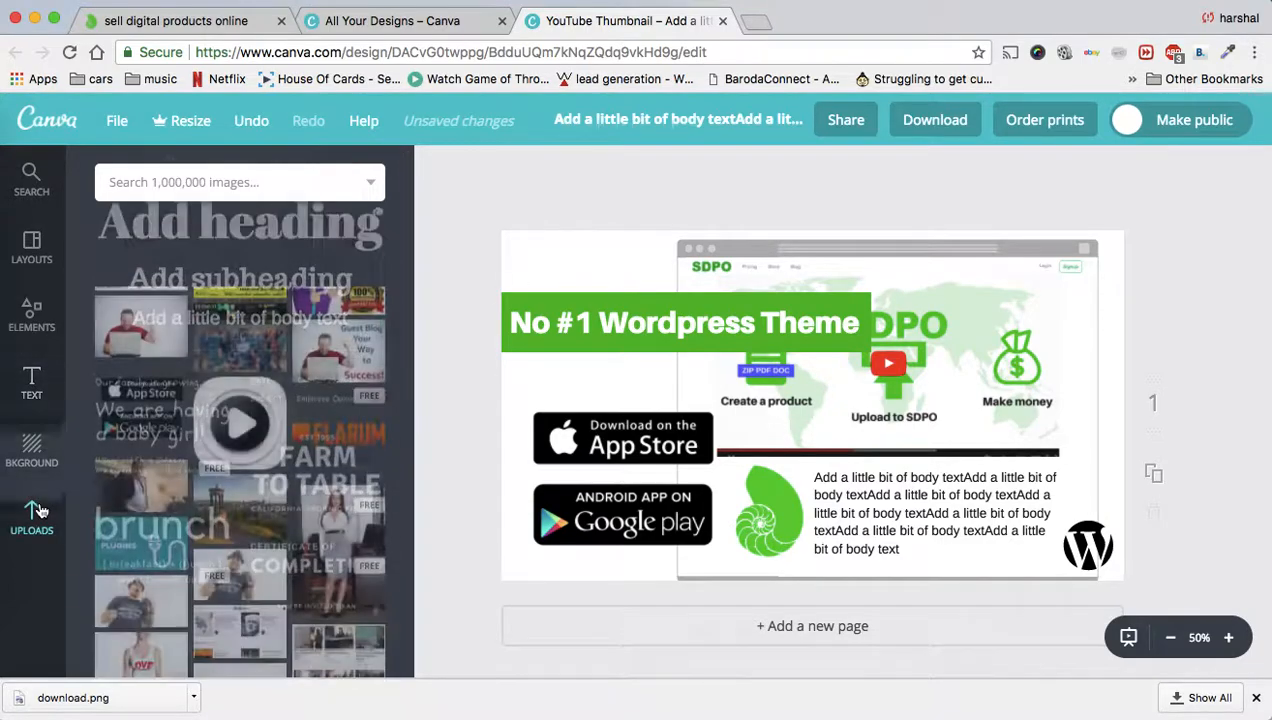
scroll(268, 458, "down", 10)
scroll(268, 458, "down", 10)
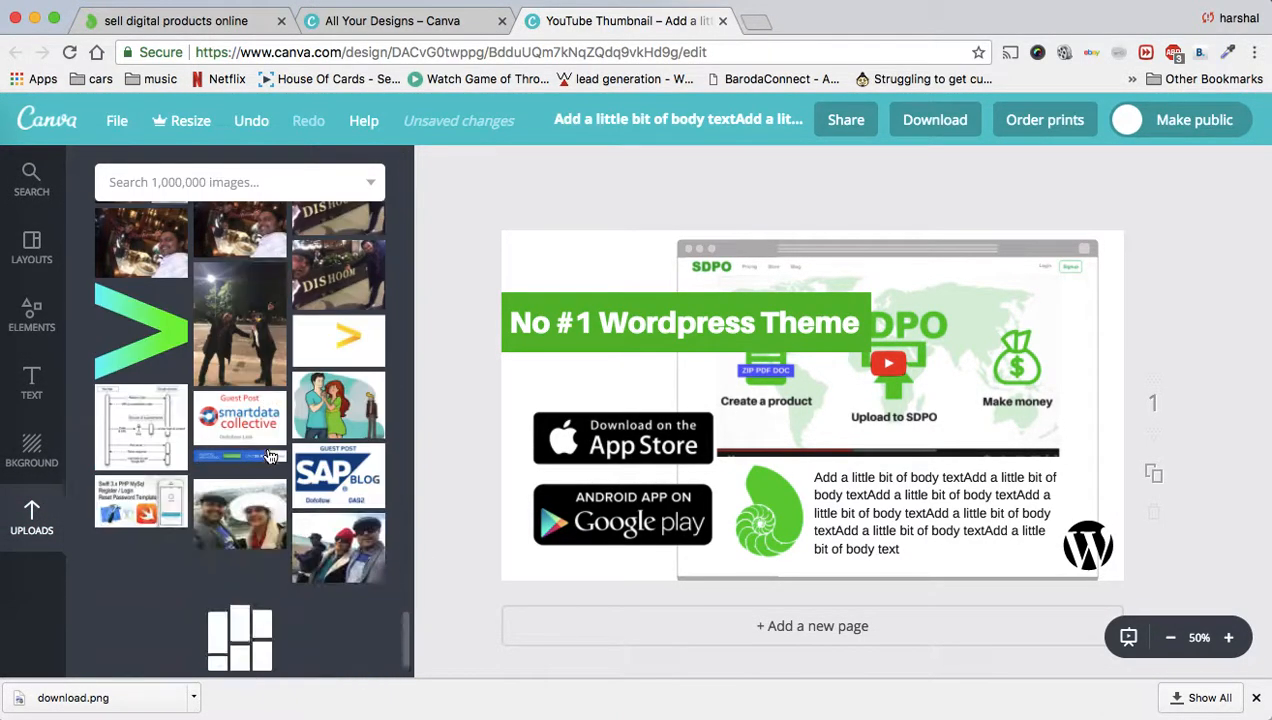
scroll(268, 458, "up", 20)
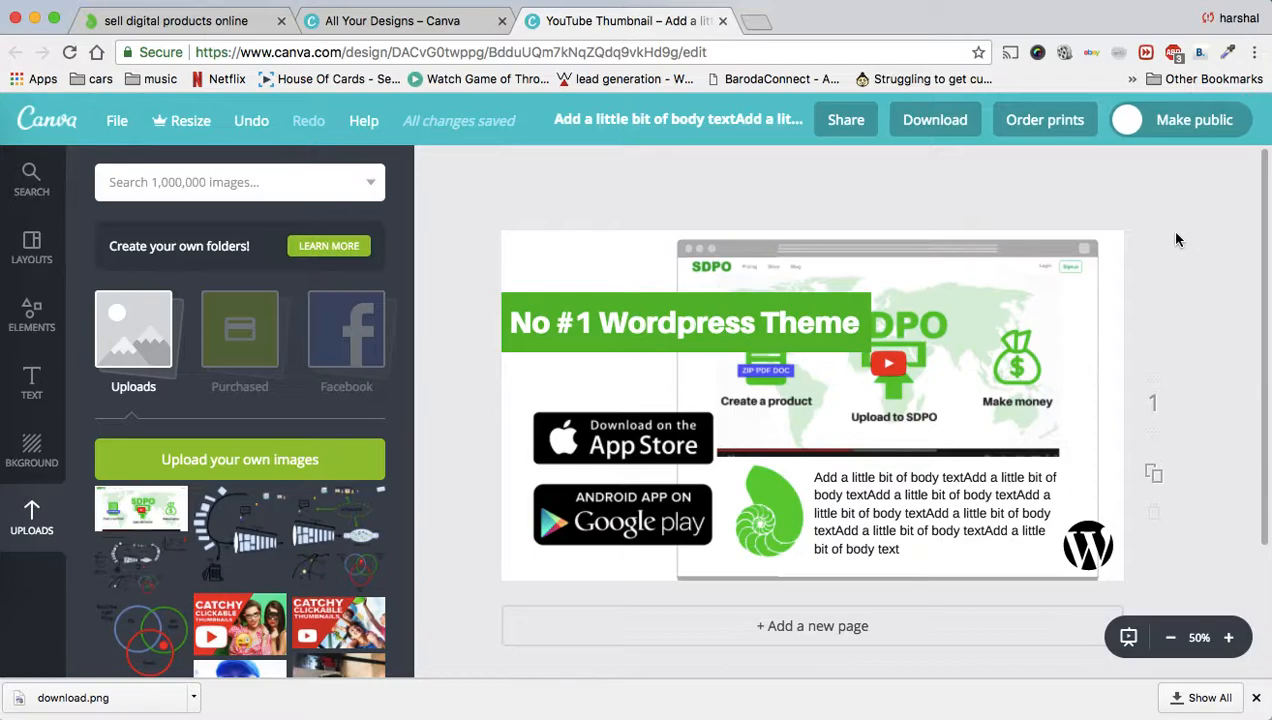
- Download the finished thumbnail as a PNG file and dismiss the download confirmation
left_click(945, 120)
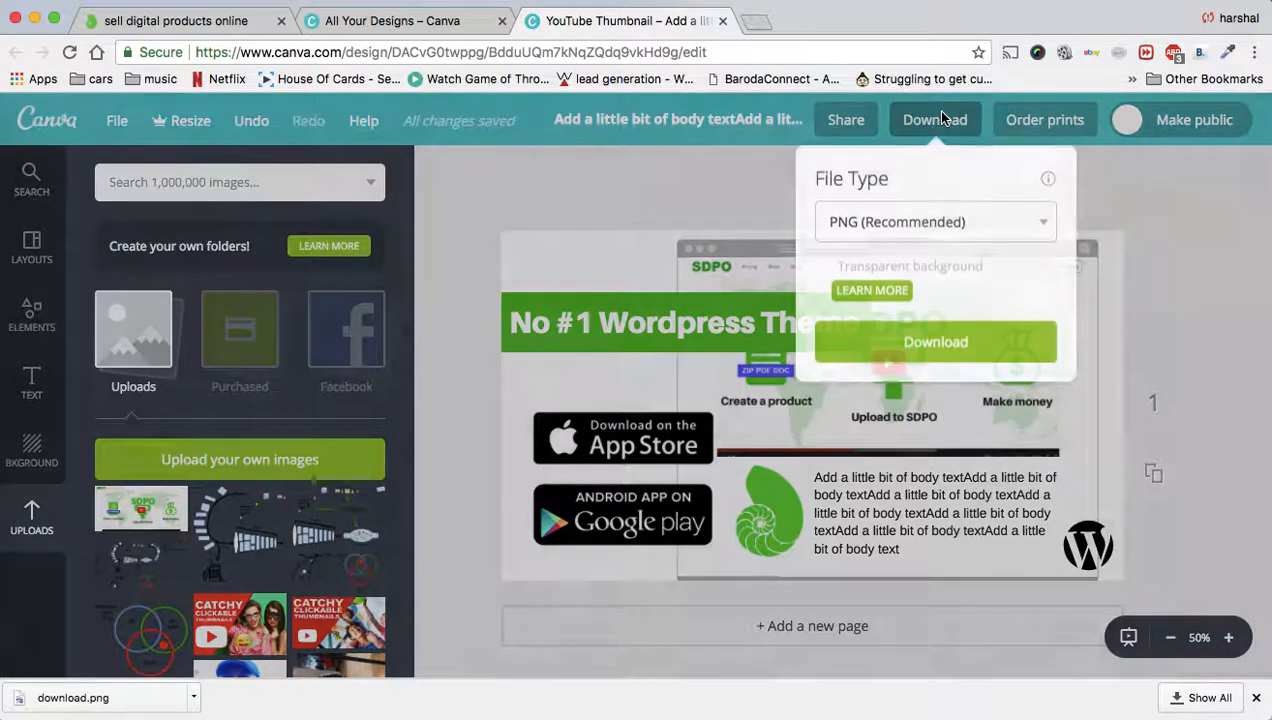
left_click(935, 342)
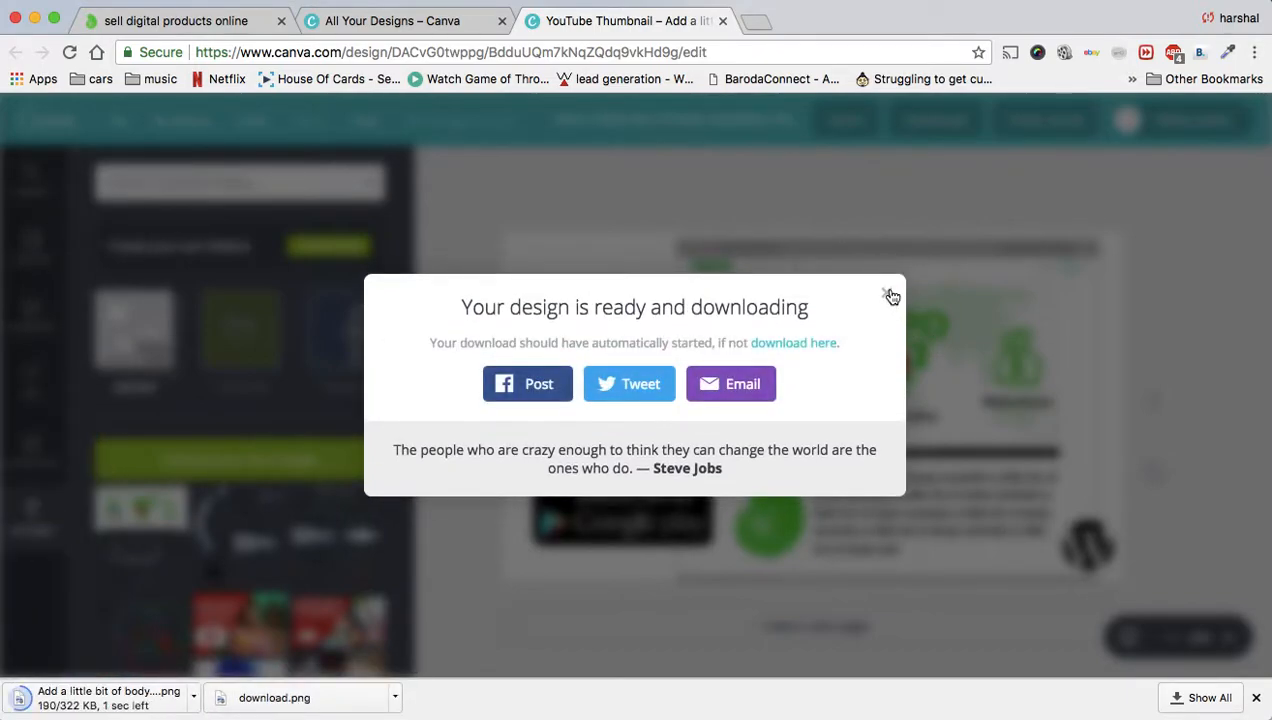
left_click(887, 292)
- Show the downloaded PNG in Finder, open it to check the thumbnail, and close the preview and the Downloads window
left_click(195, 700)
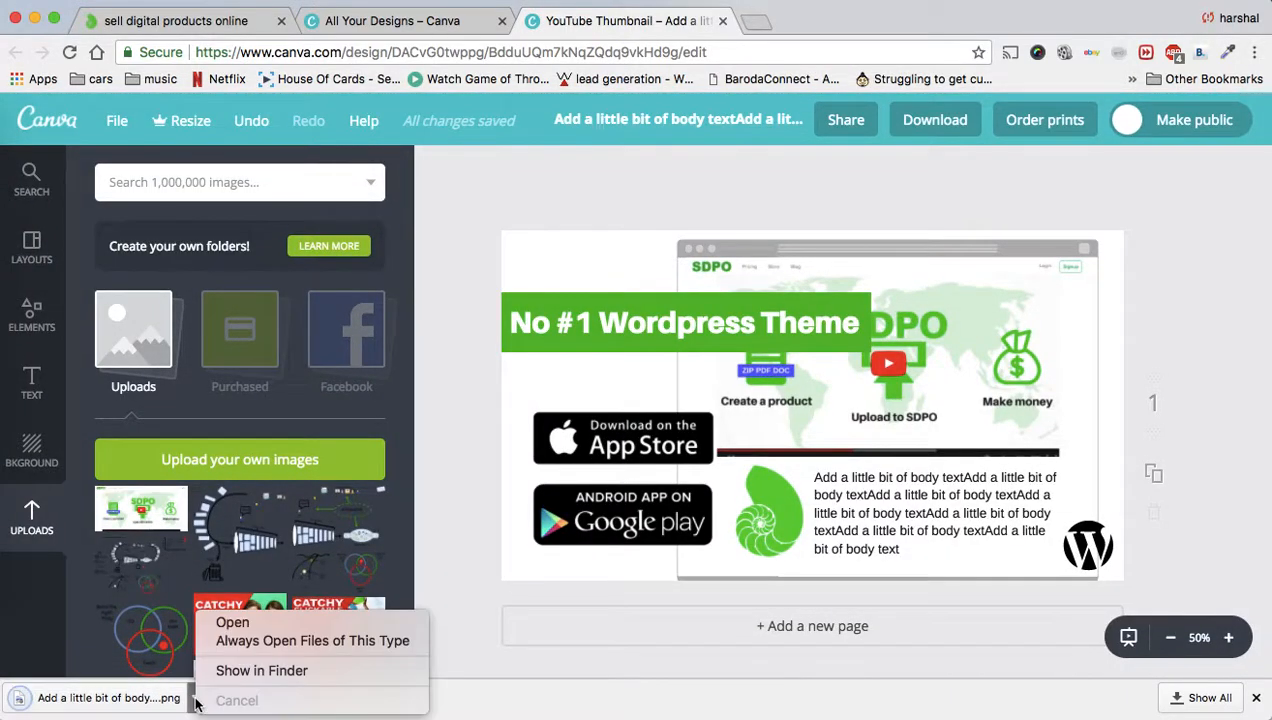
left_click(262, 670)
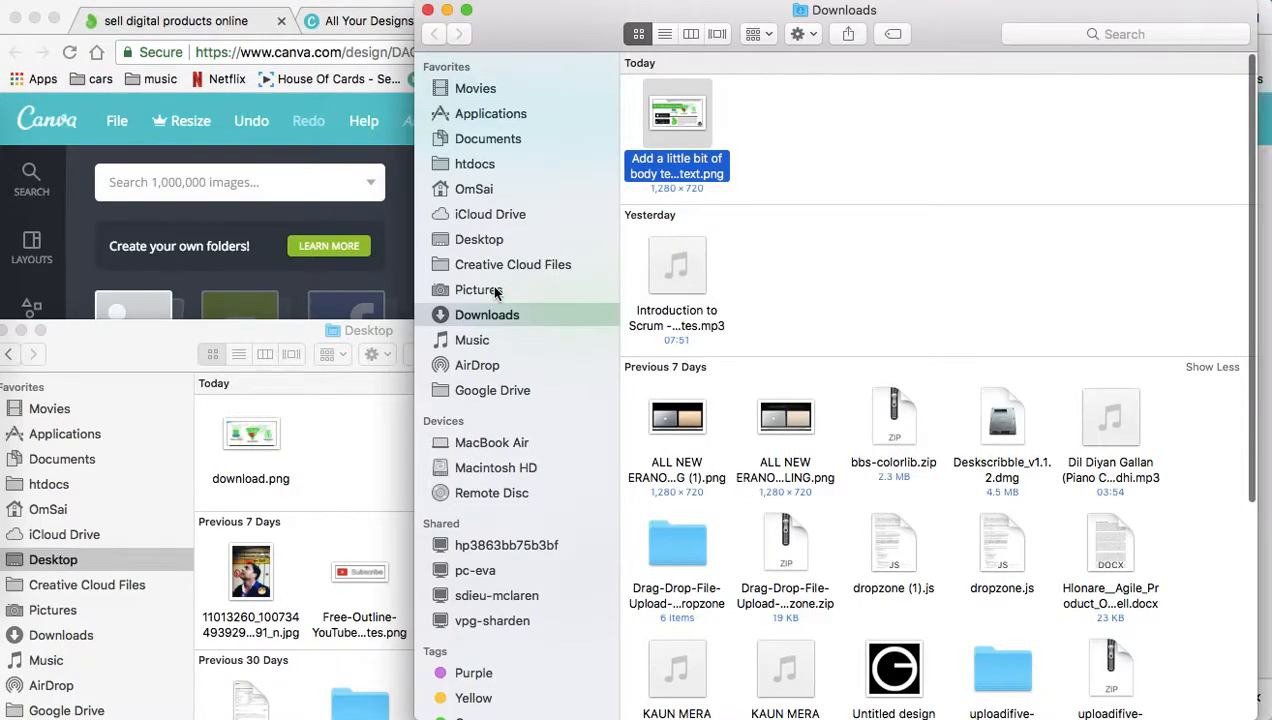
double_click(686, 113)
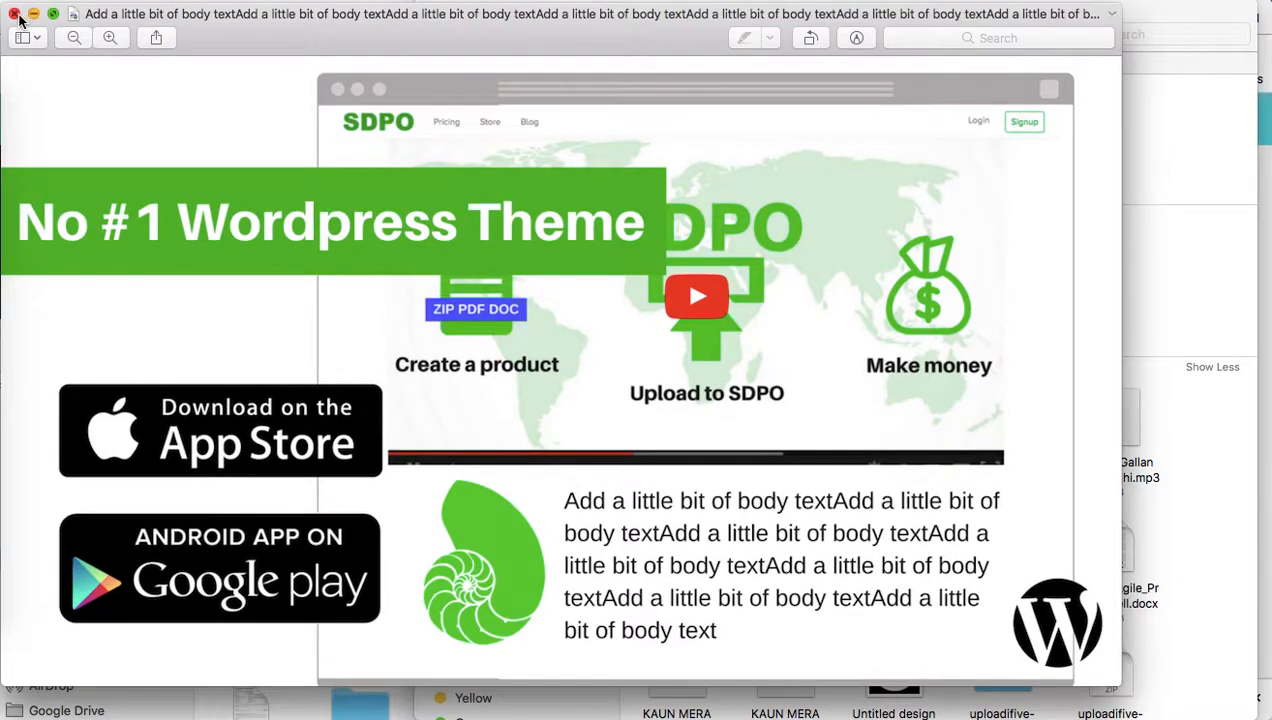
left_click(16, 15)
left_click(428, 11)
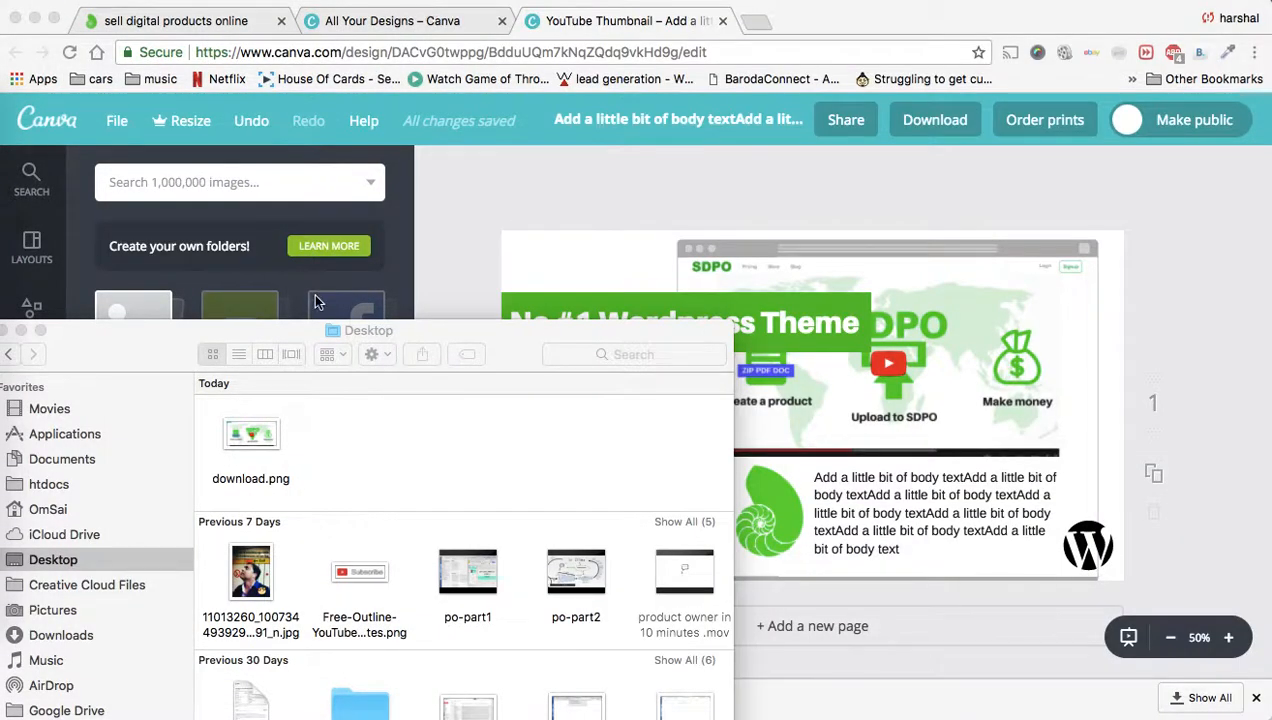